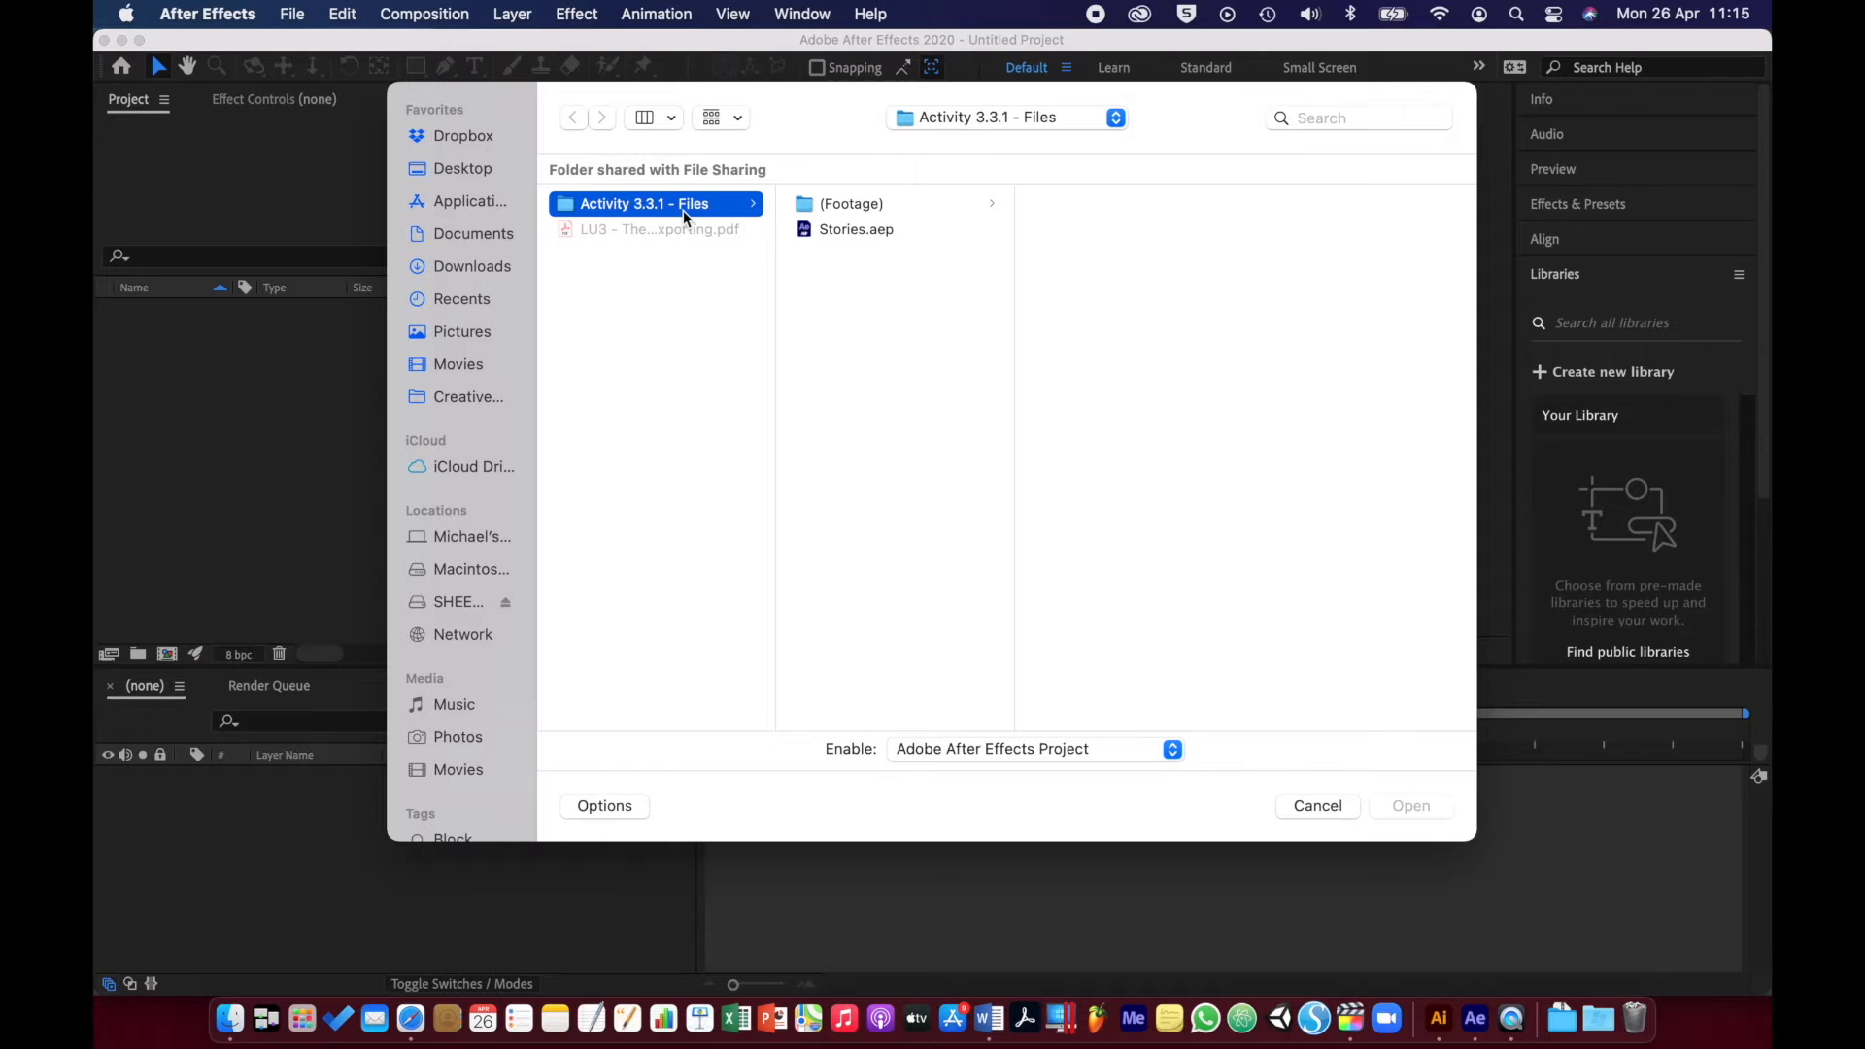
- Open the Stories.aep project and preview the STORIES LOGO composition from its first frame
double_click(805, 231)
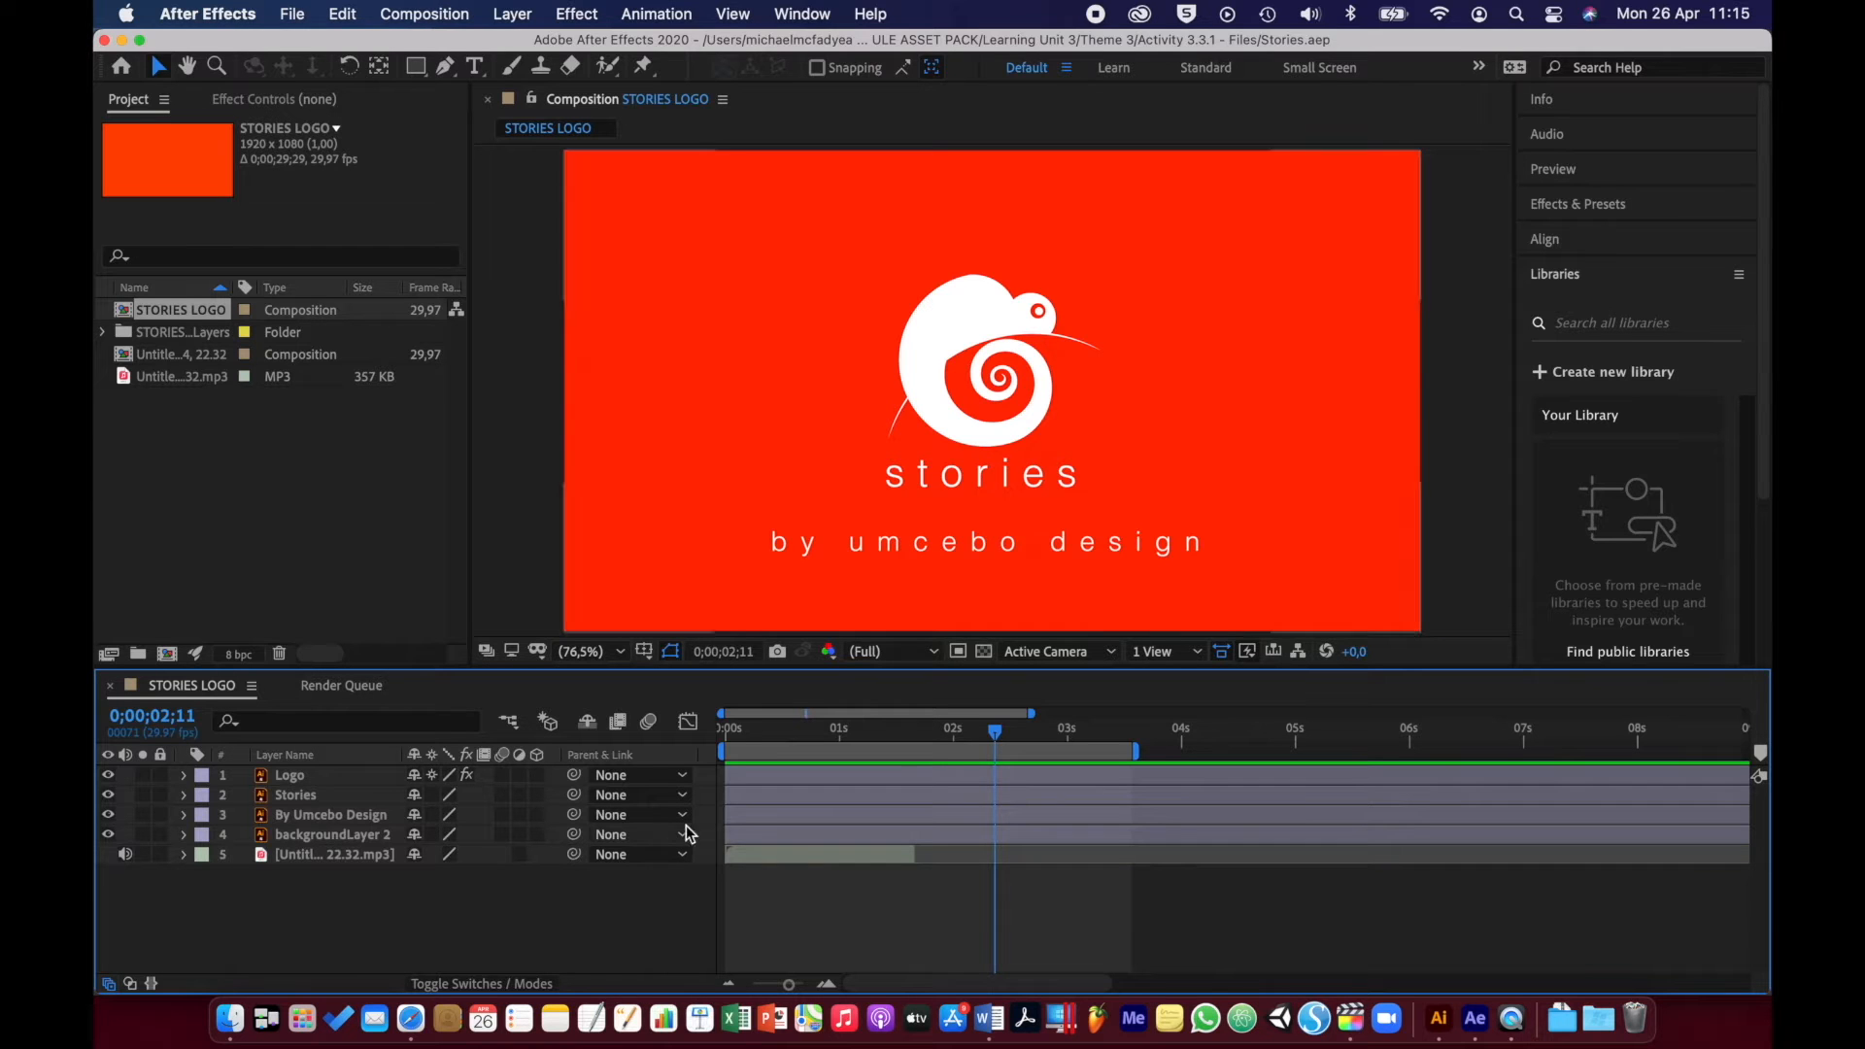
left_click_drag(756, 731, 691, 728)
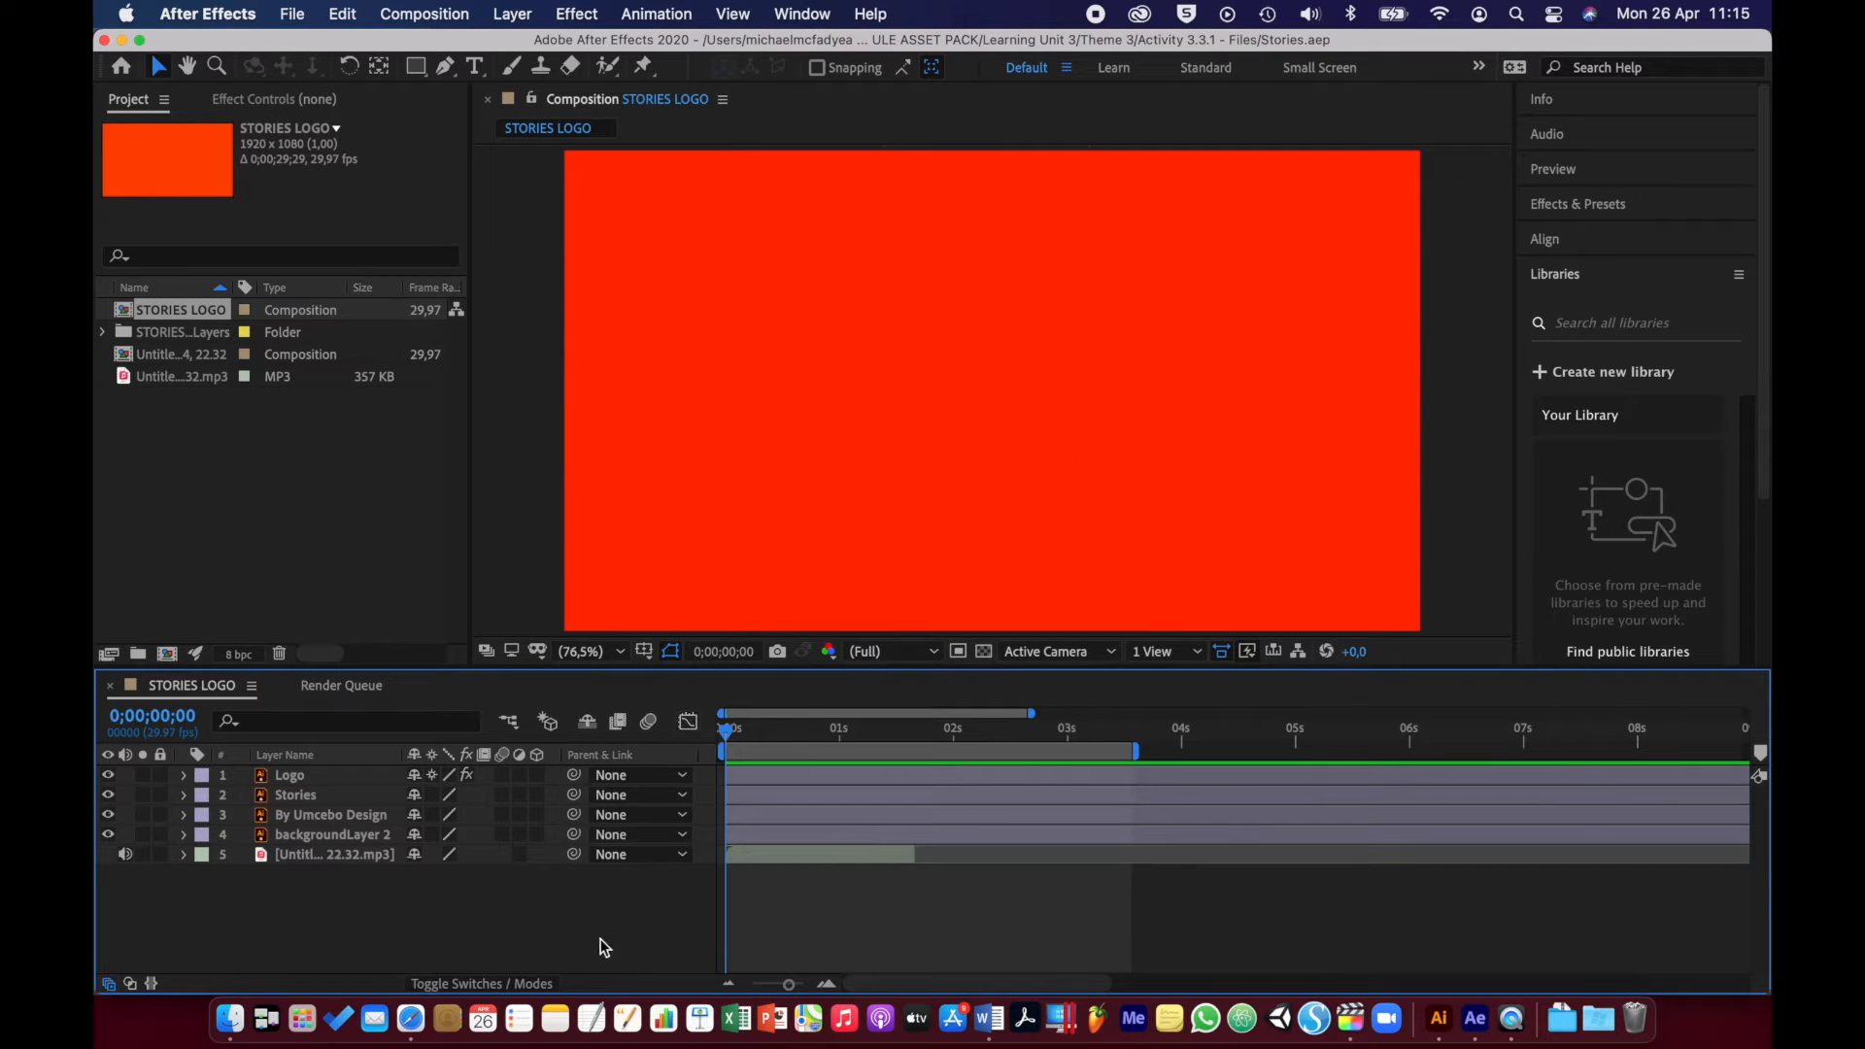
key("space")
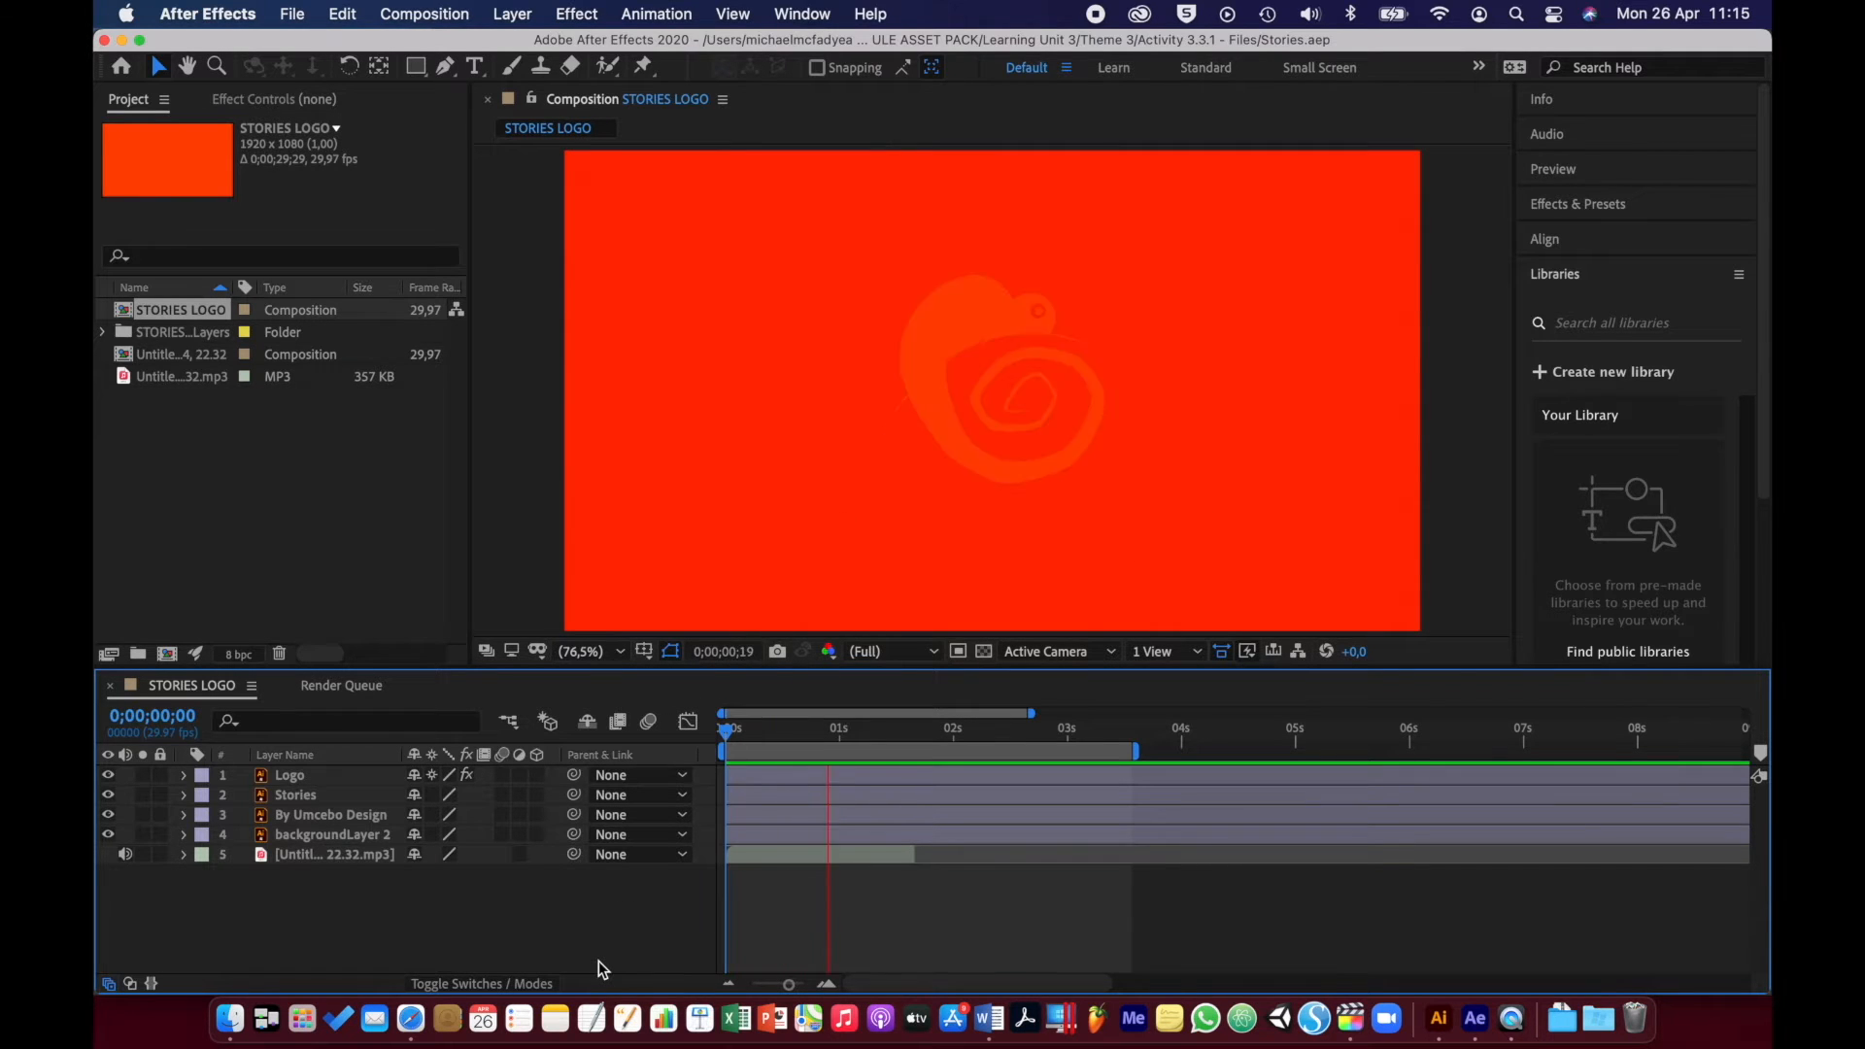
key("space")
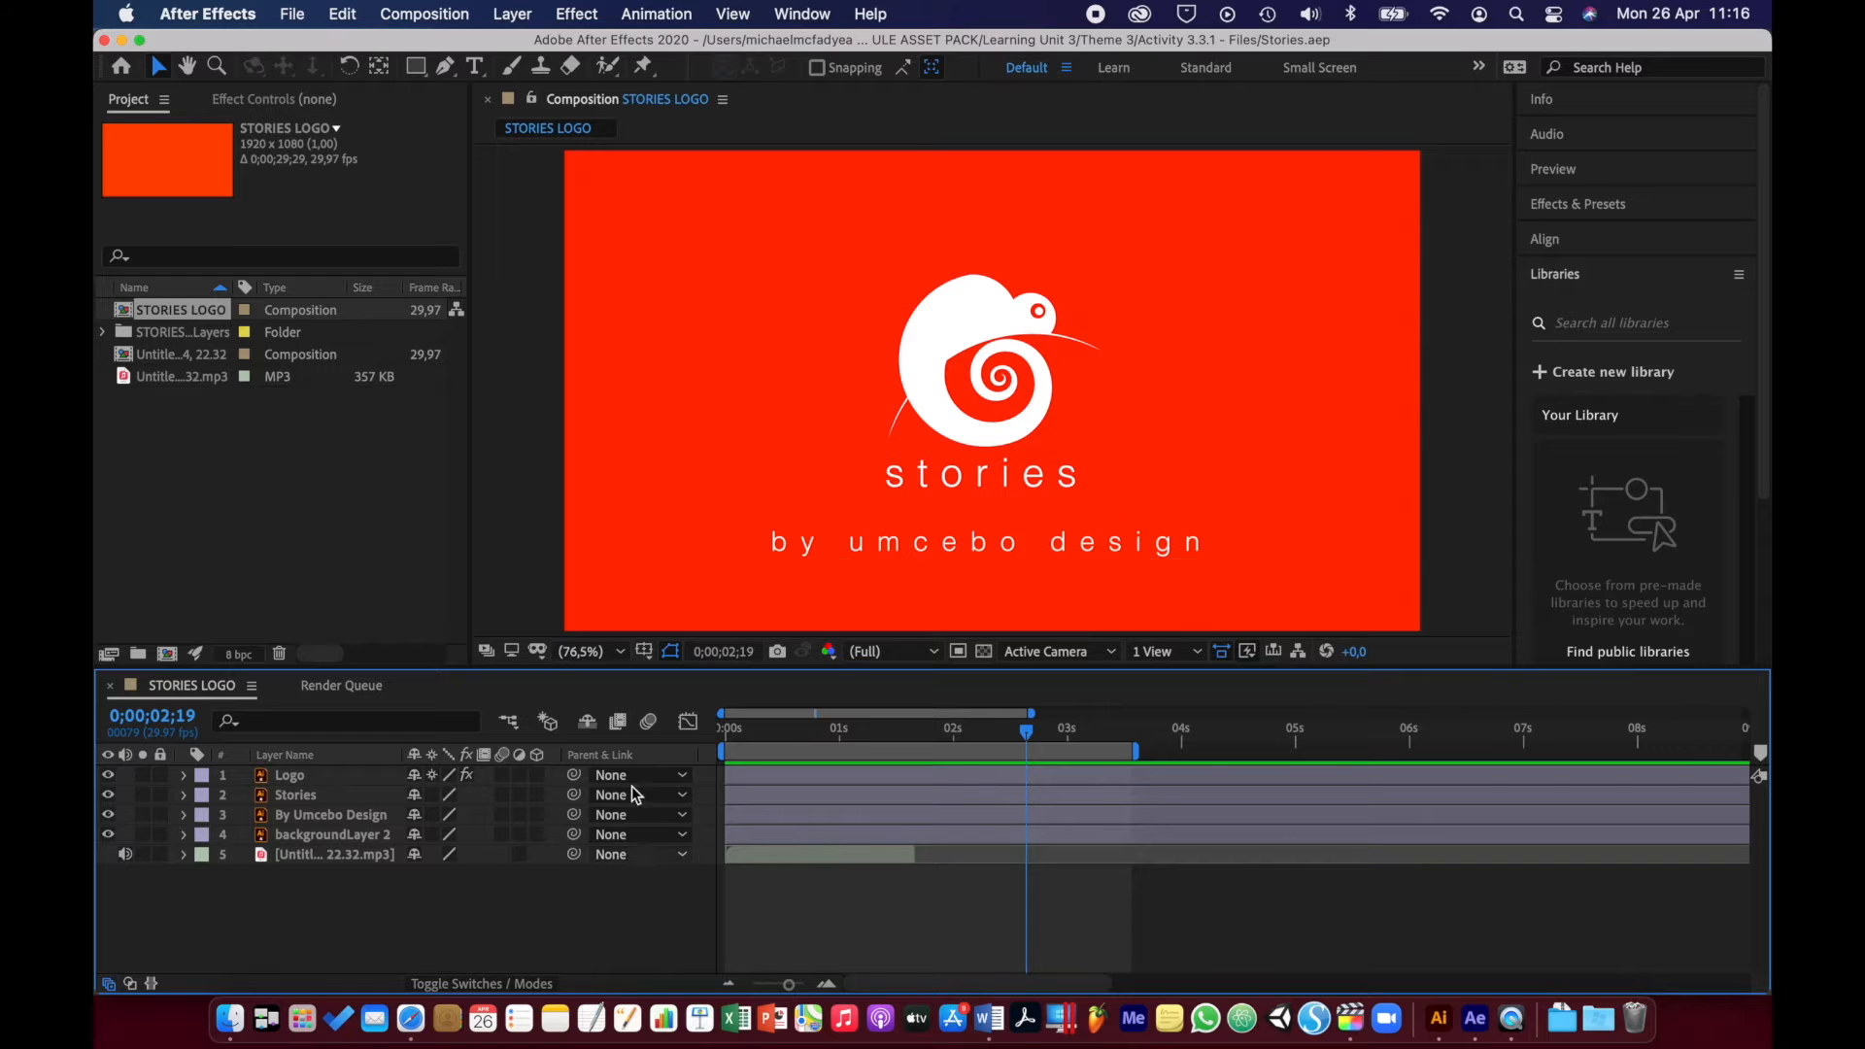
- Add the STORIES LOGO composition to the render queue and delete the older queue item that has no output specified
left_click(445, 923)
left_click(127, 313)
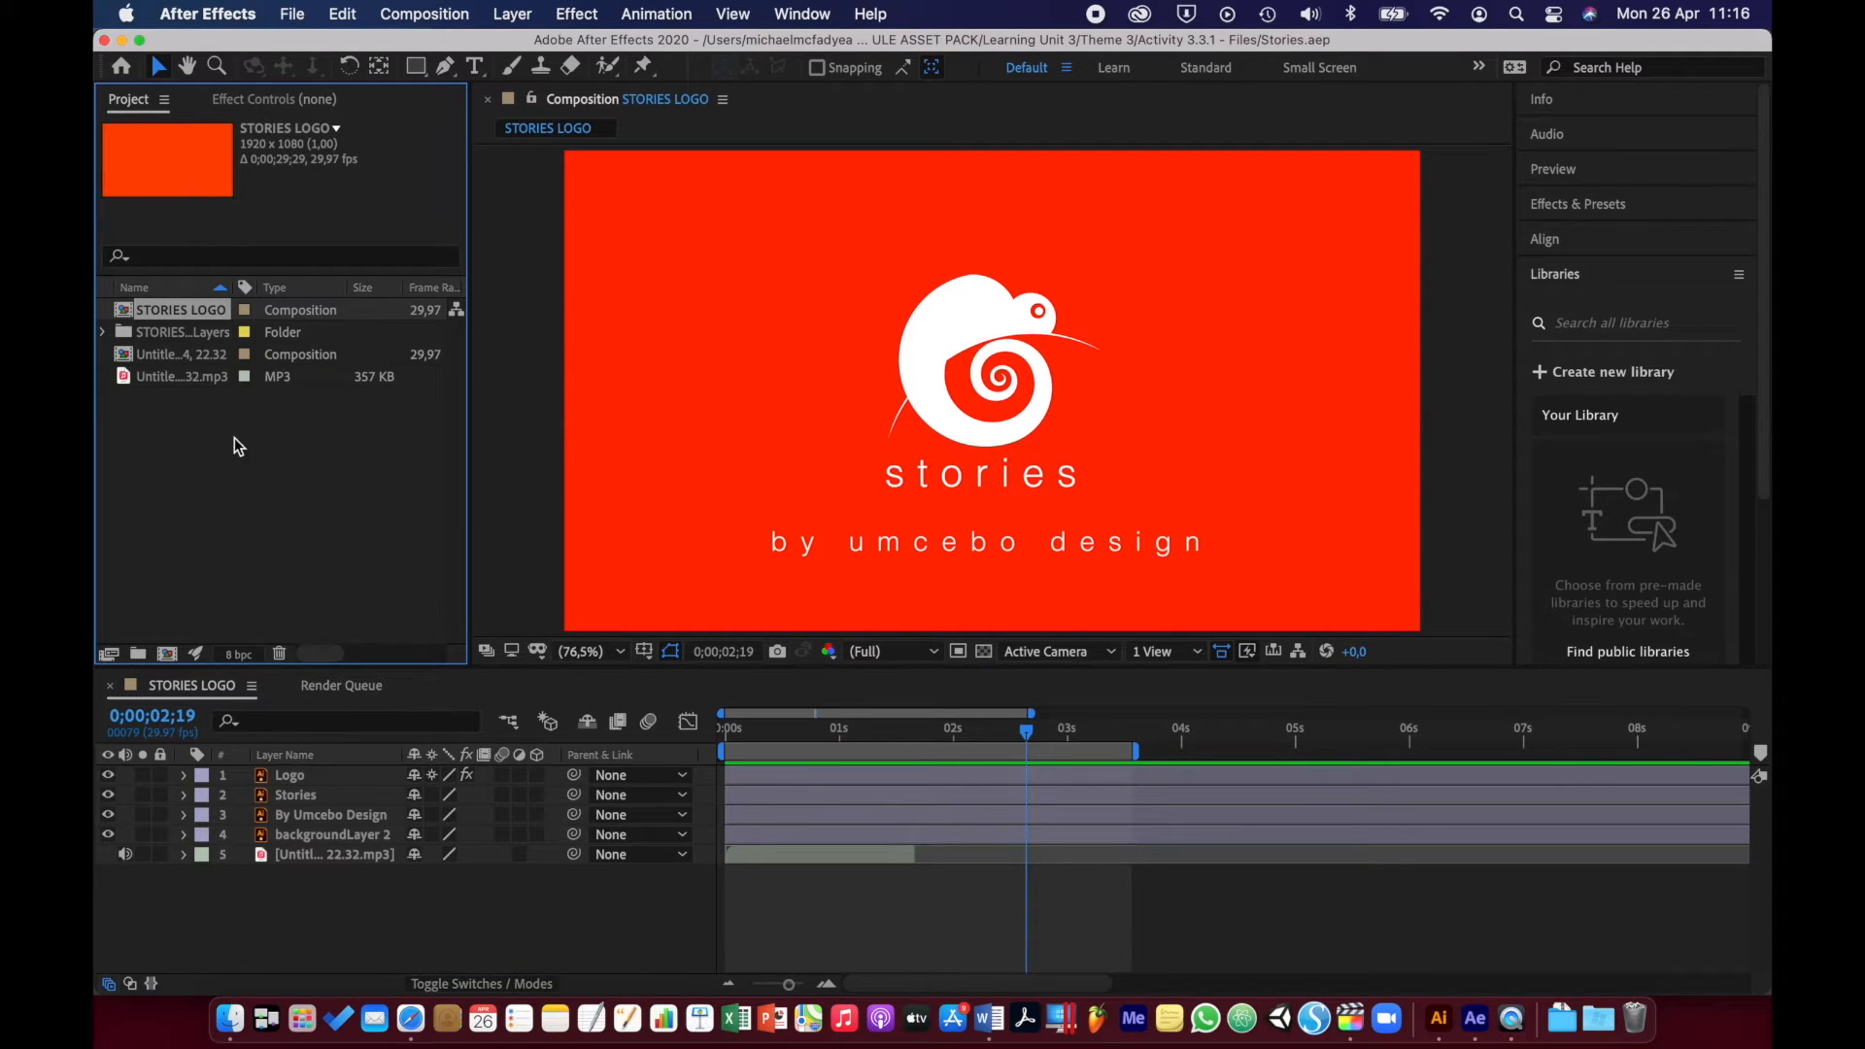
left_click(452, 12)
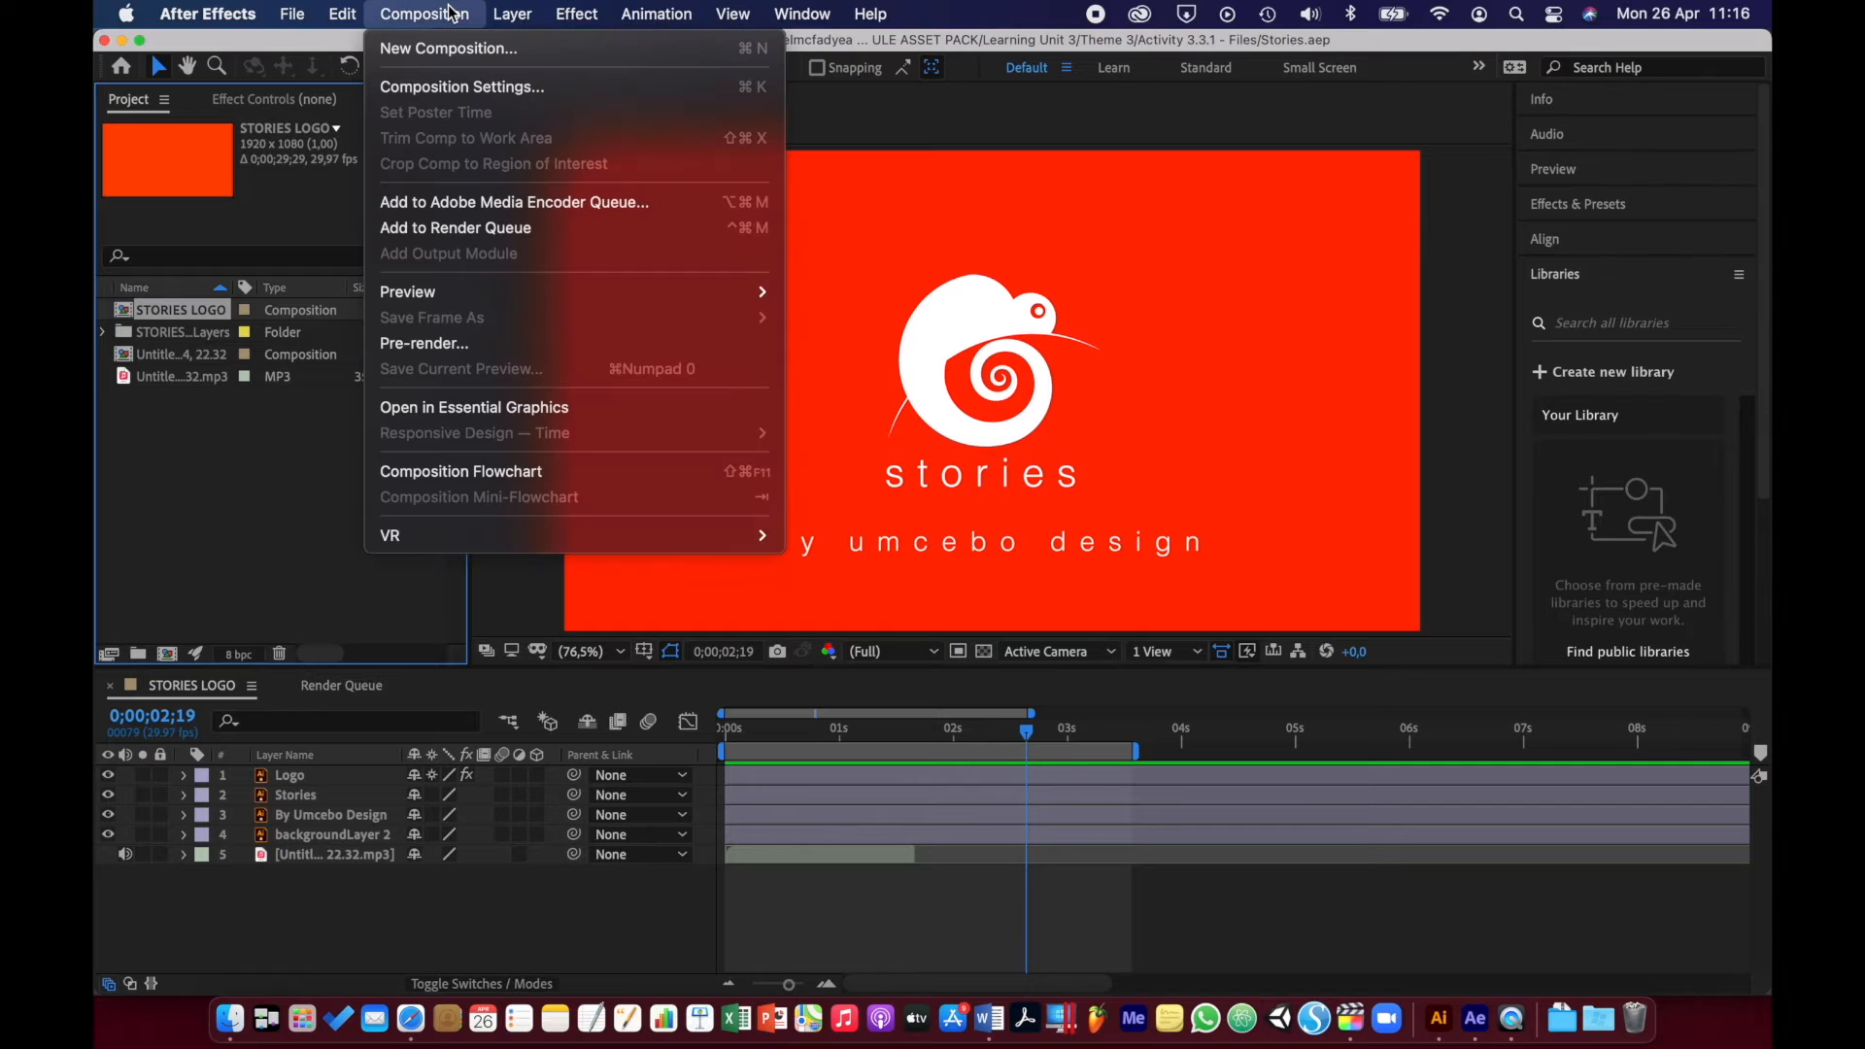
left_click(546, 228)
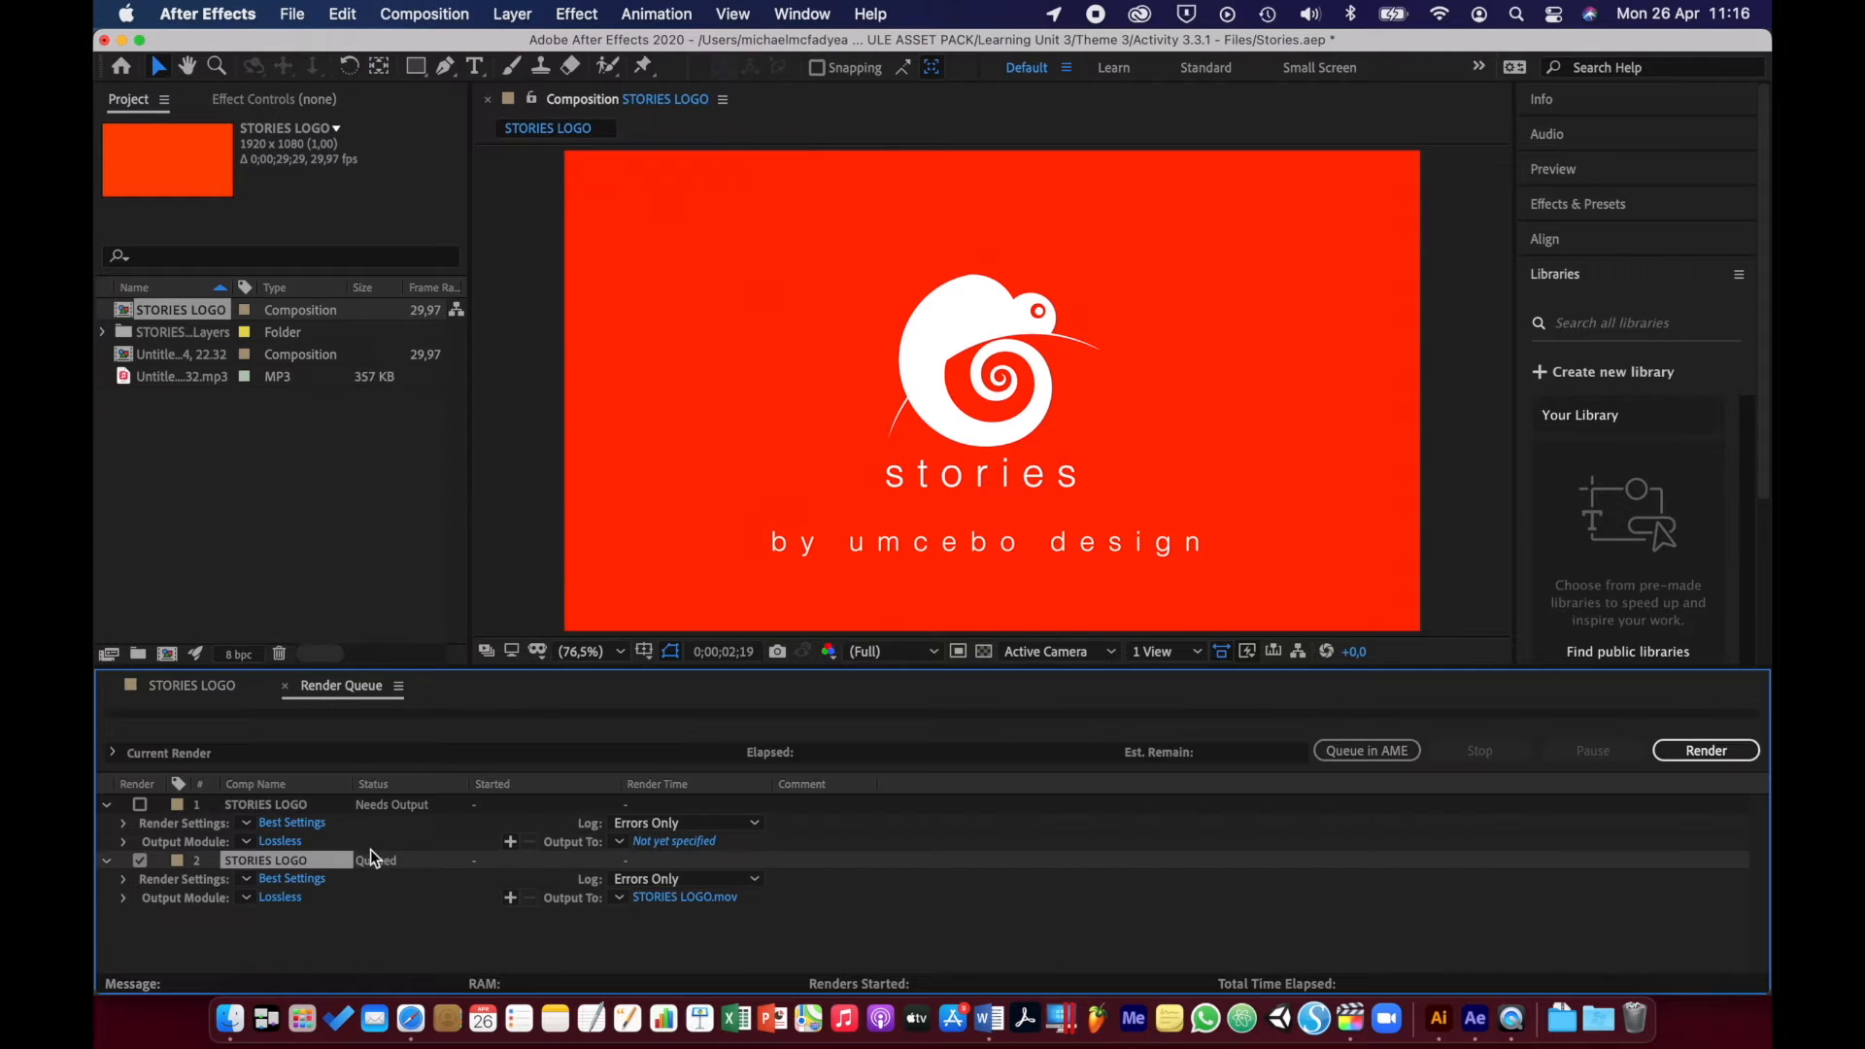
left_click(245, 803)
key("Delete")
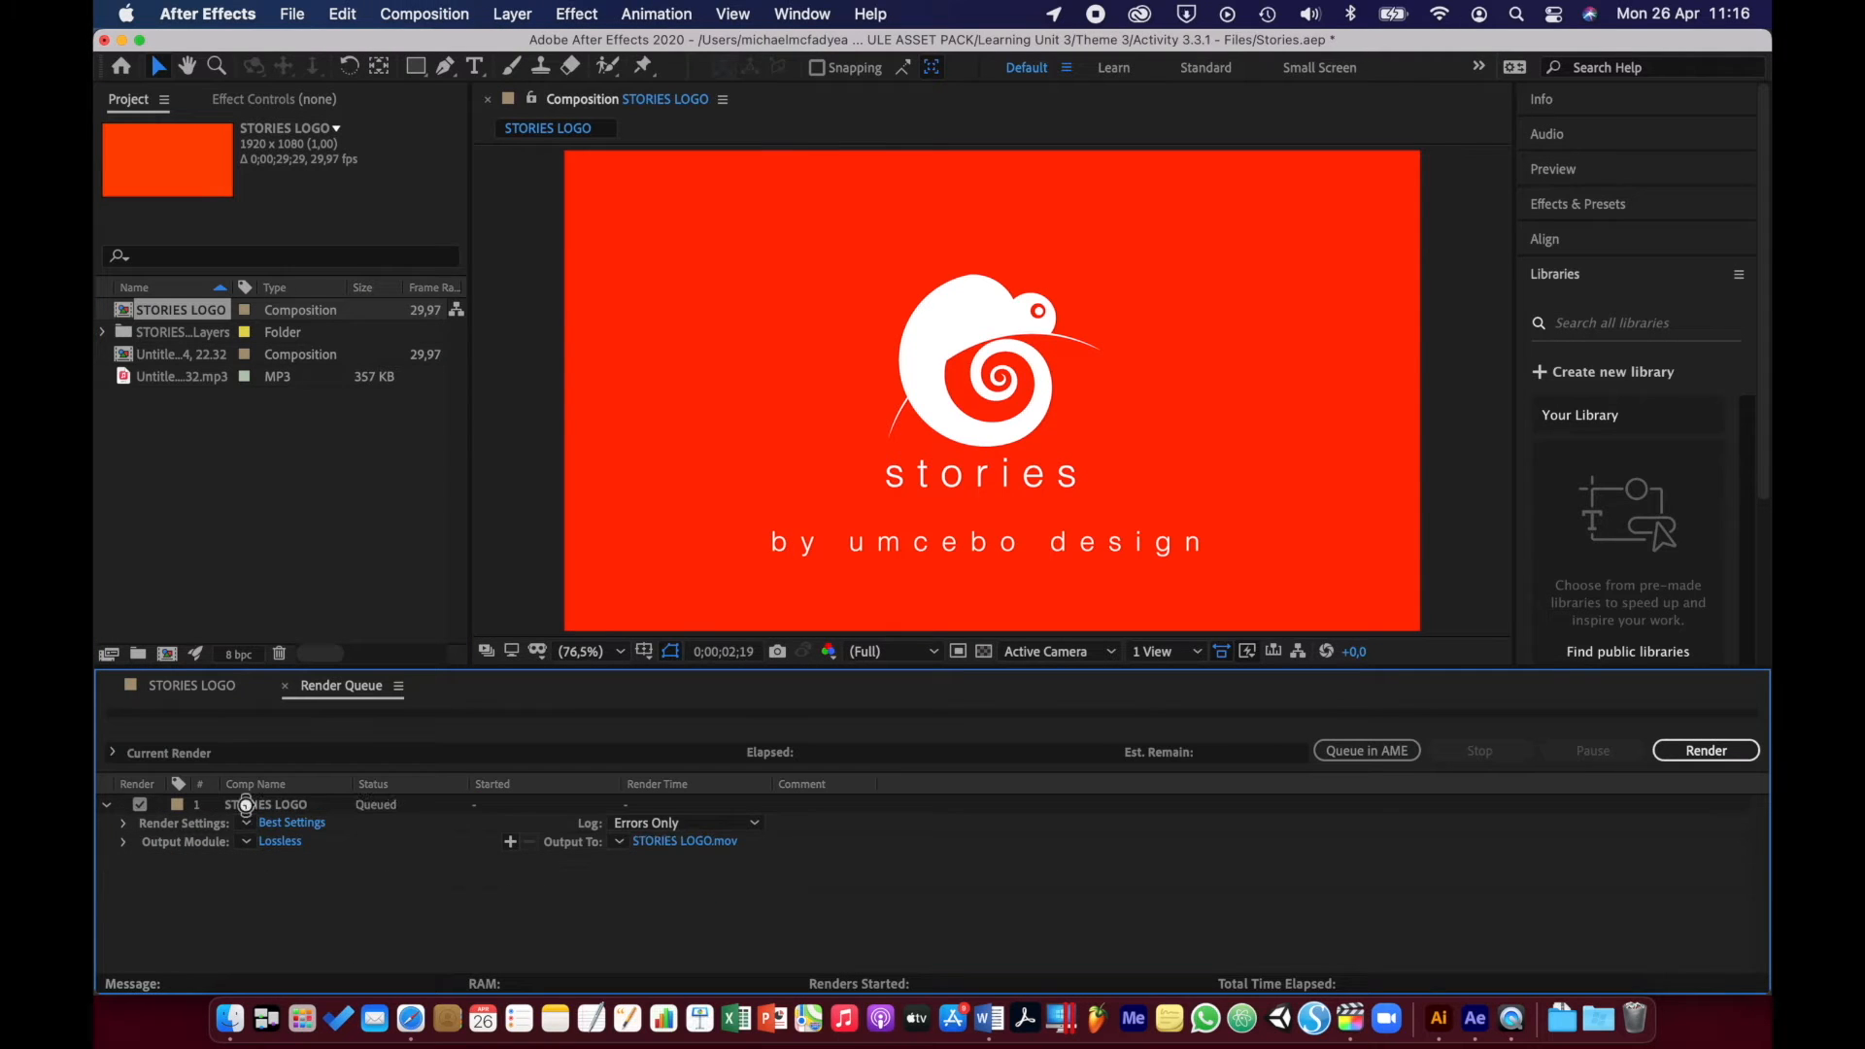
left_click(261, 806)
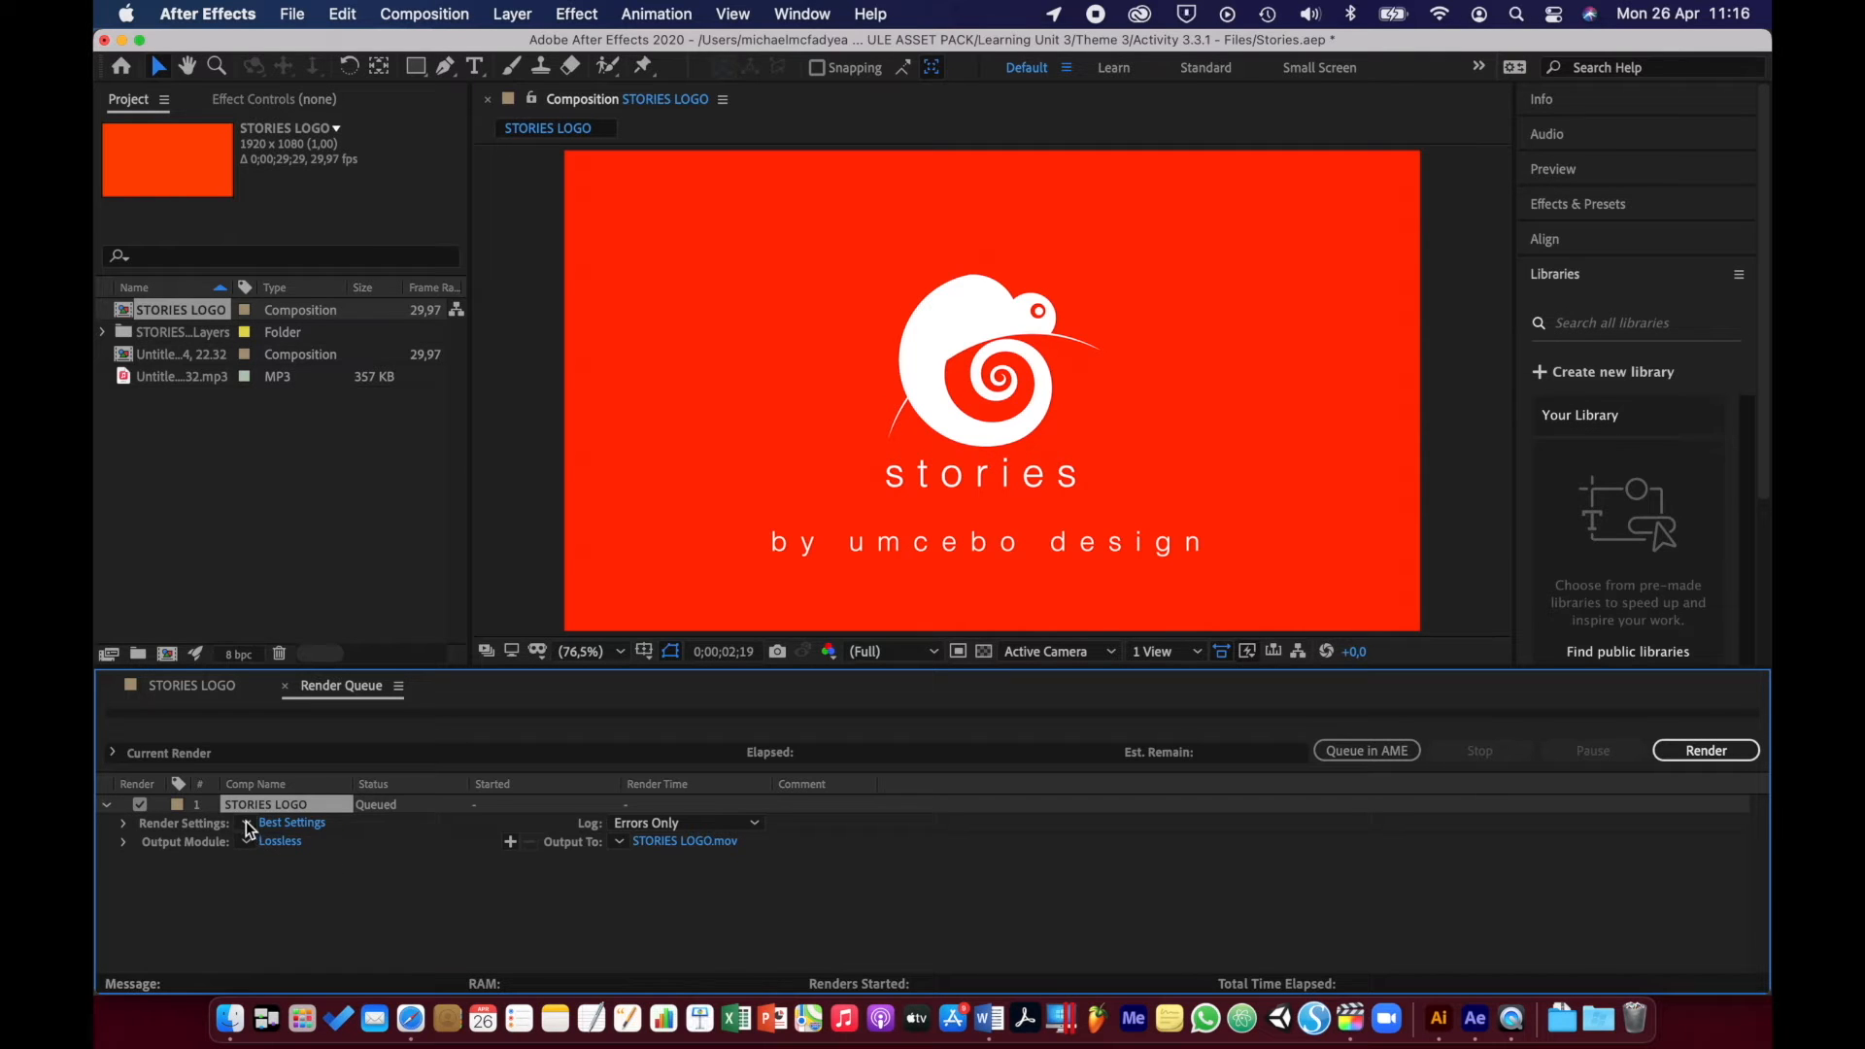
- Review the render settings templates and the Best Settings details for the queued STORIES LOGO item without changing them
left_click(250, 824)
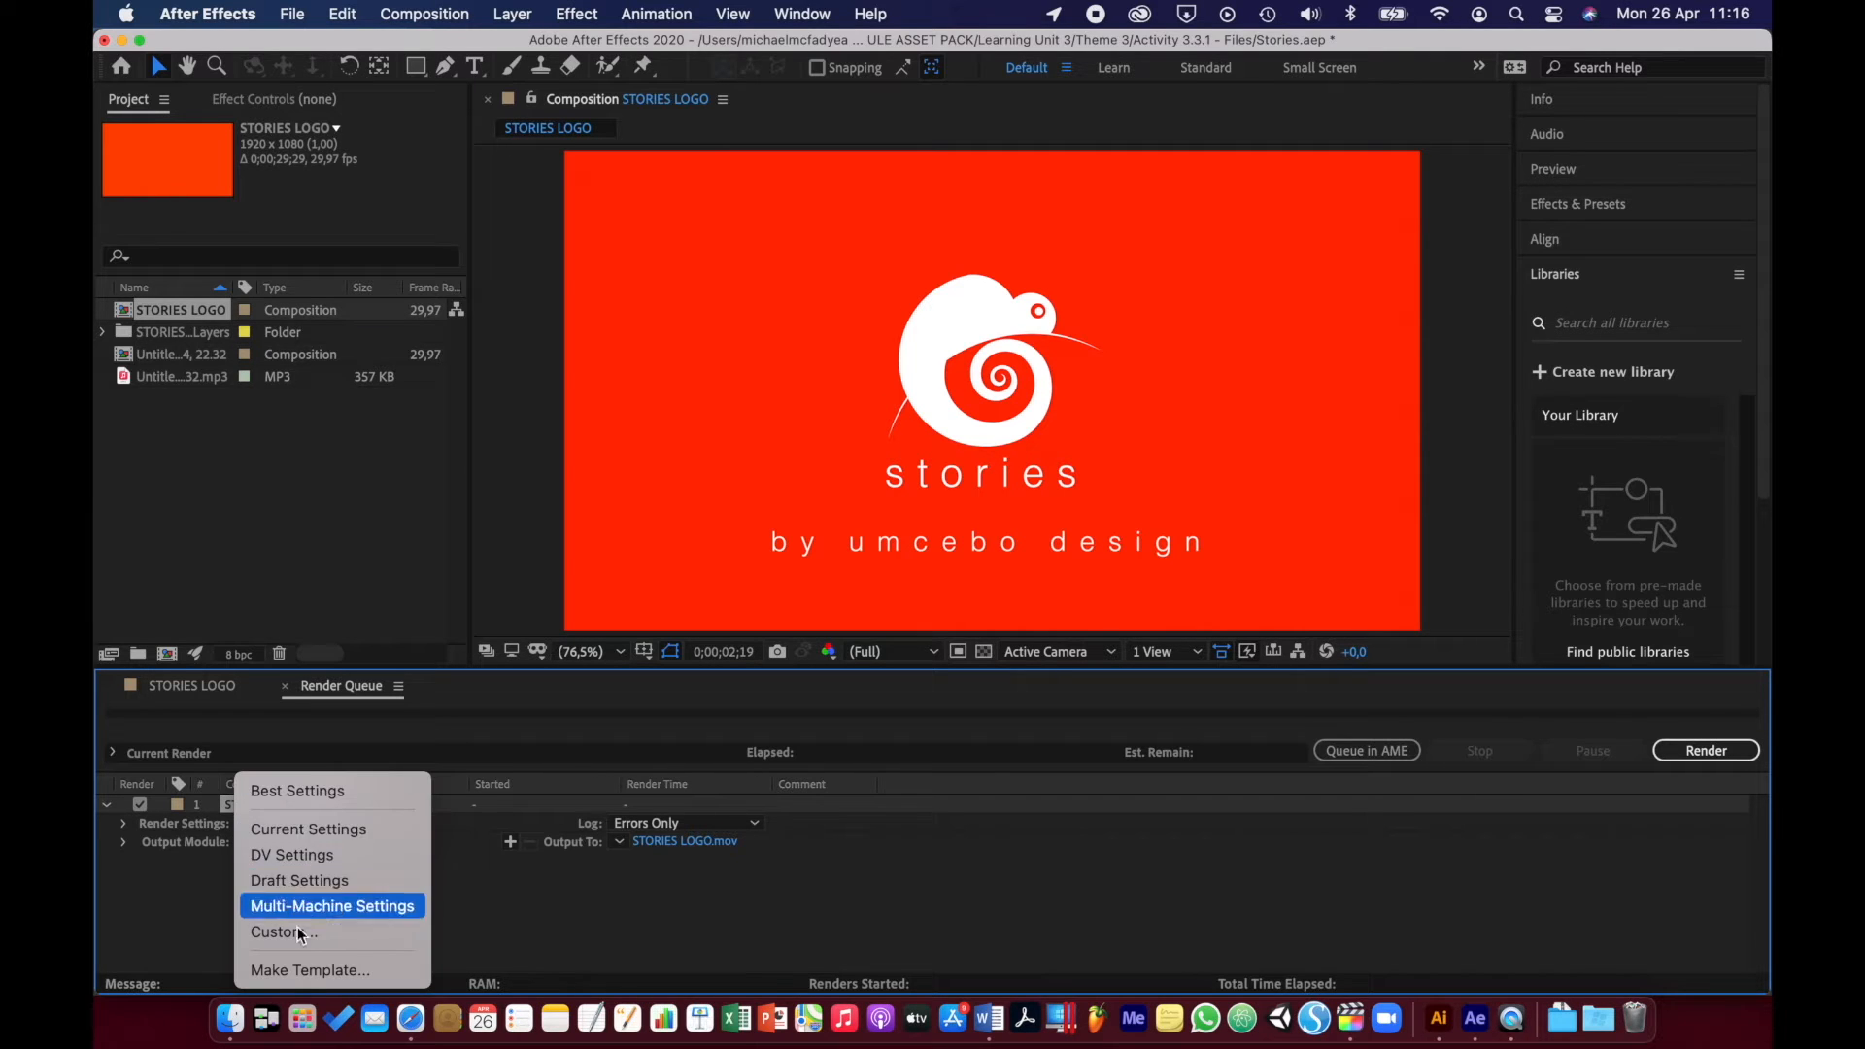
left_click(476, 896)
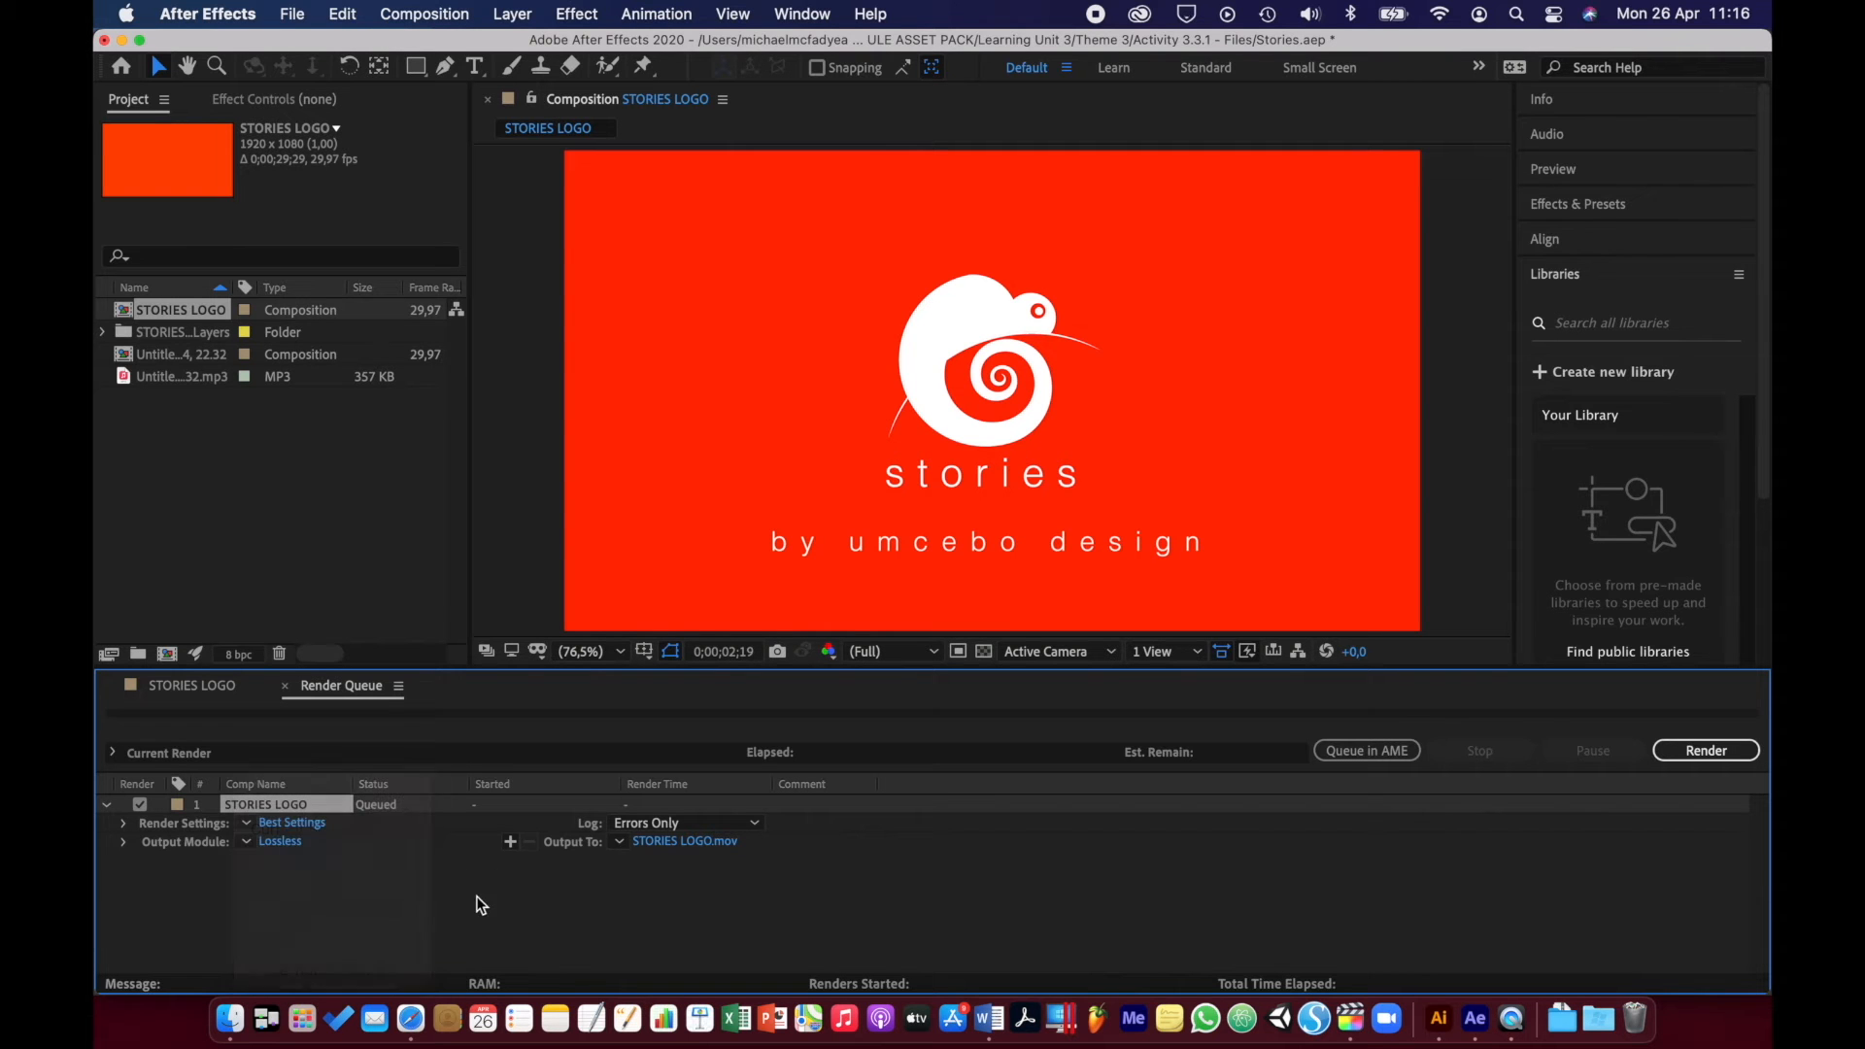
left_click(271, 822)
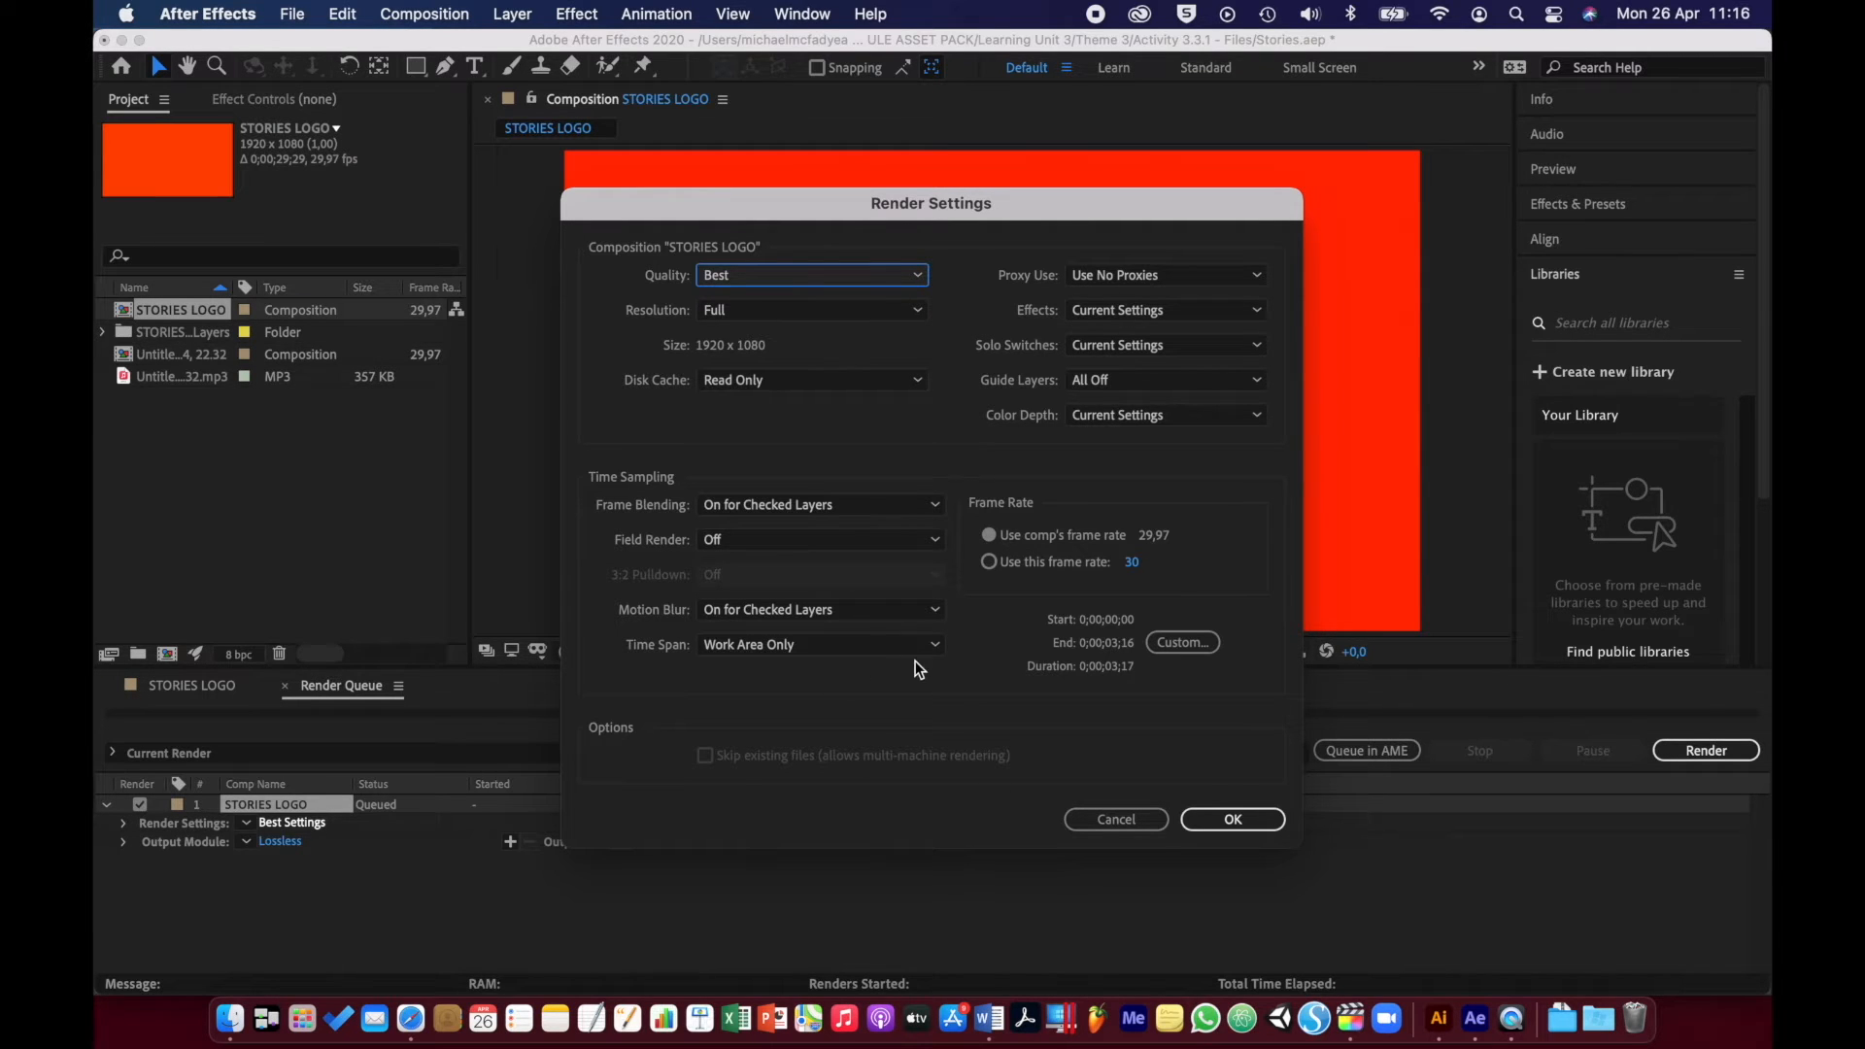
left_click(1108, 821)
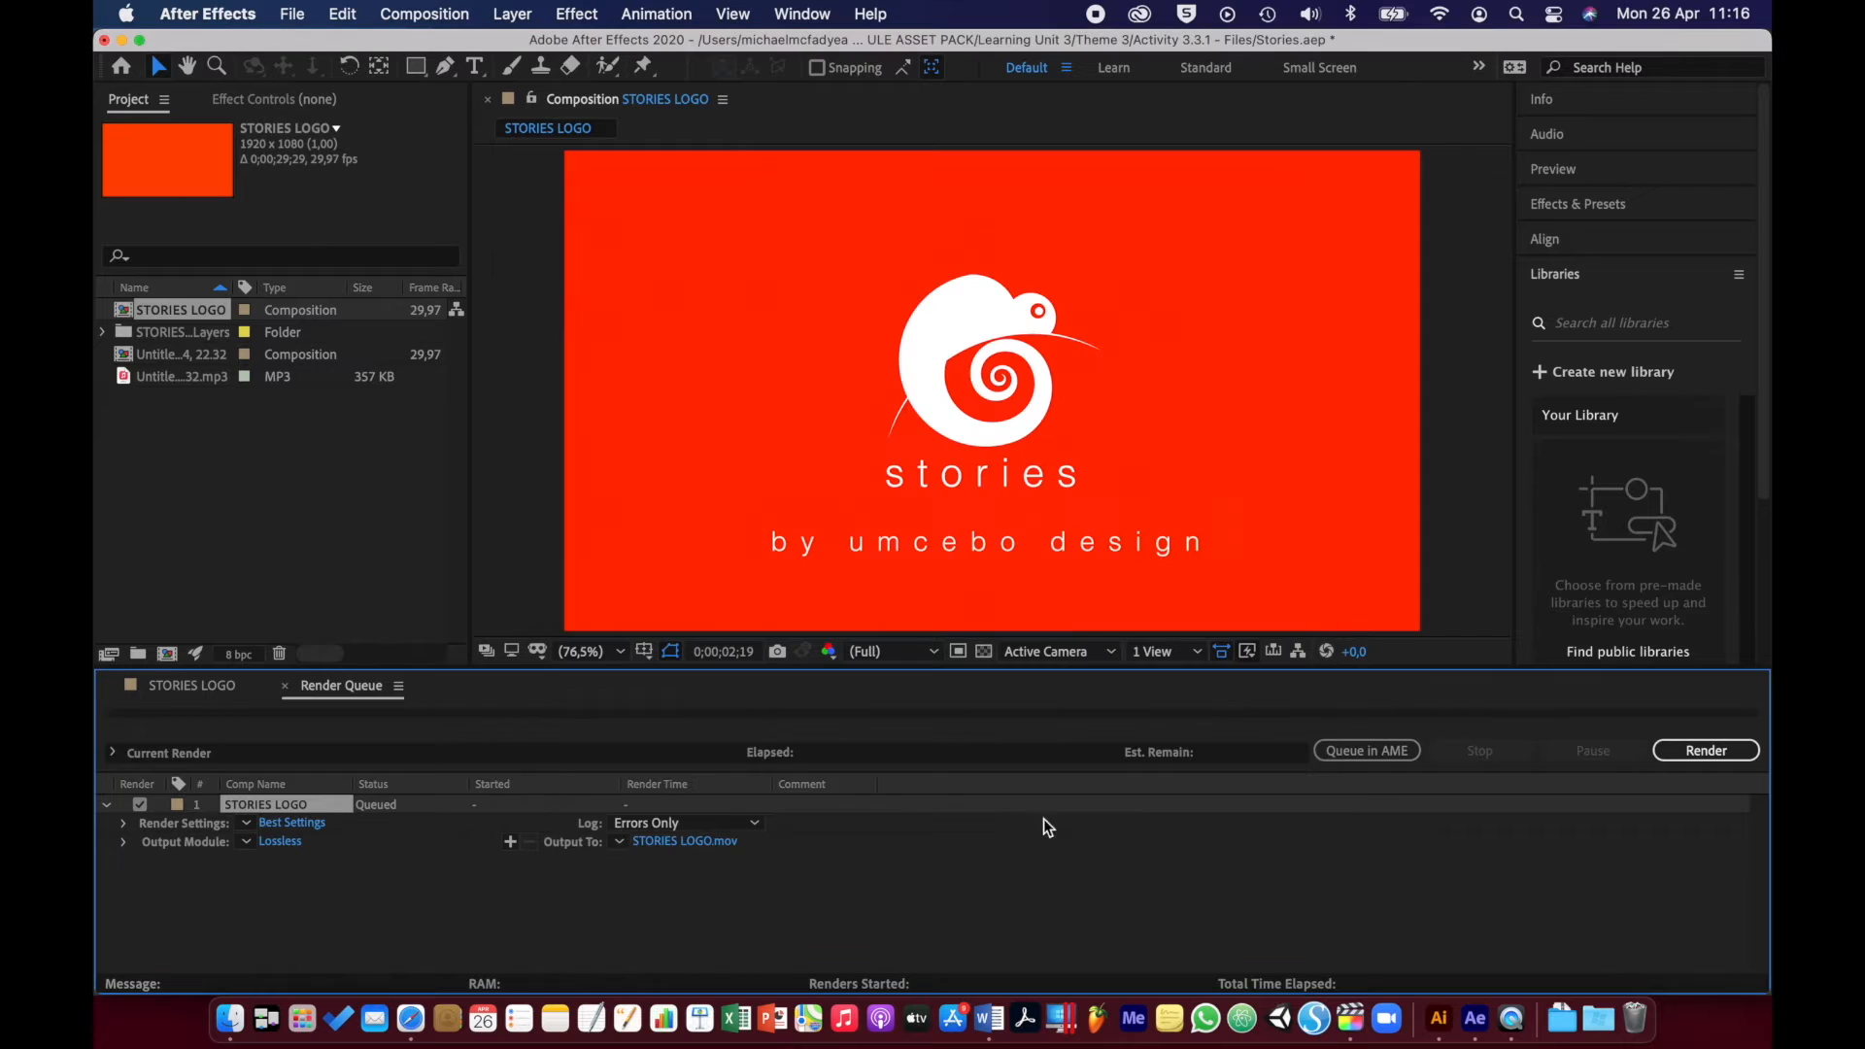
- Examine the output module presets and the Lossless module's format and post-render action choices, leaving the settings unchanged
left_click(248, 843)
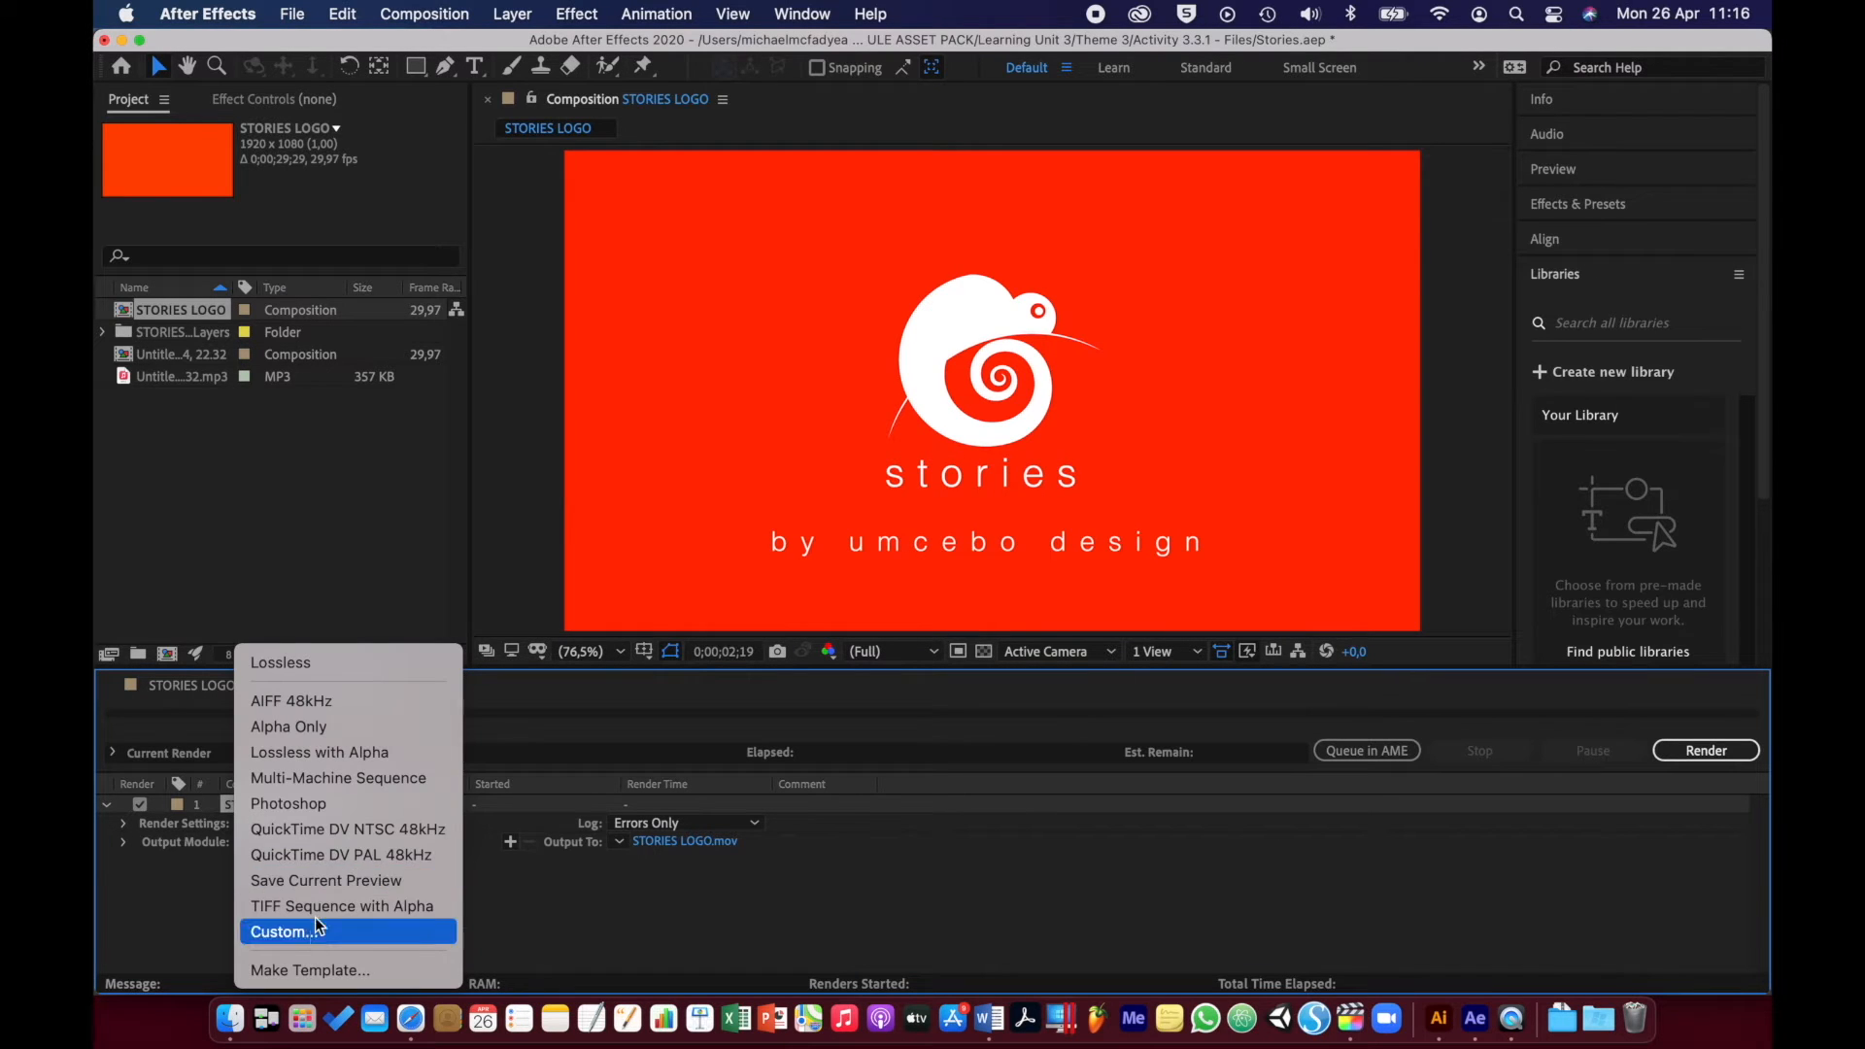
left_click(232, 980)
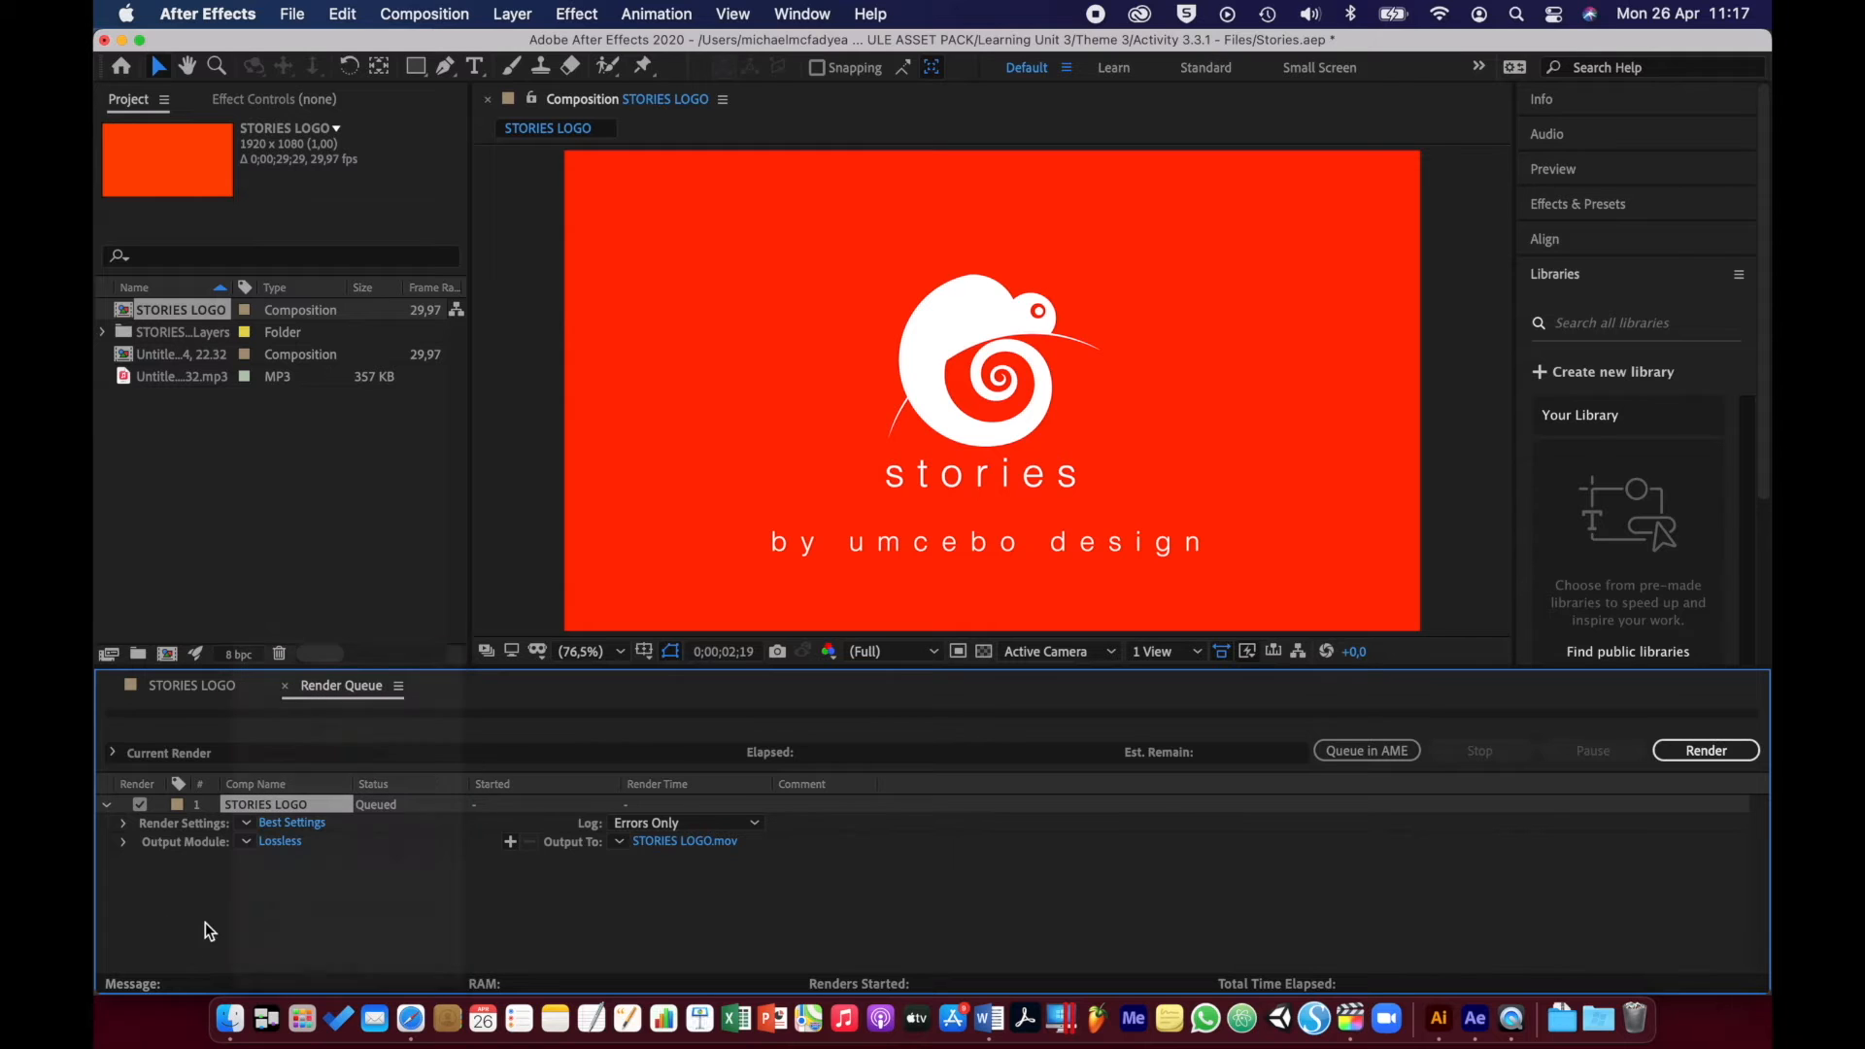
left_click(280, 841)
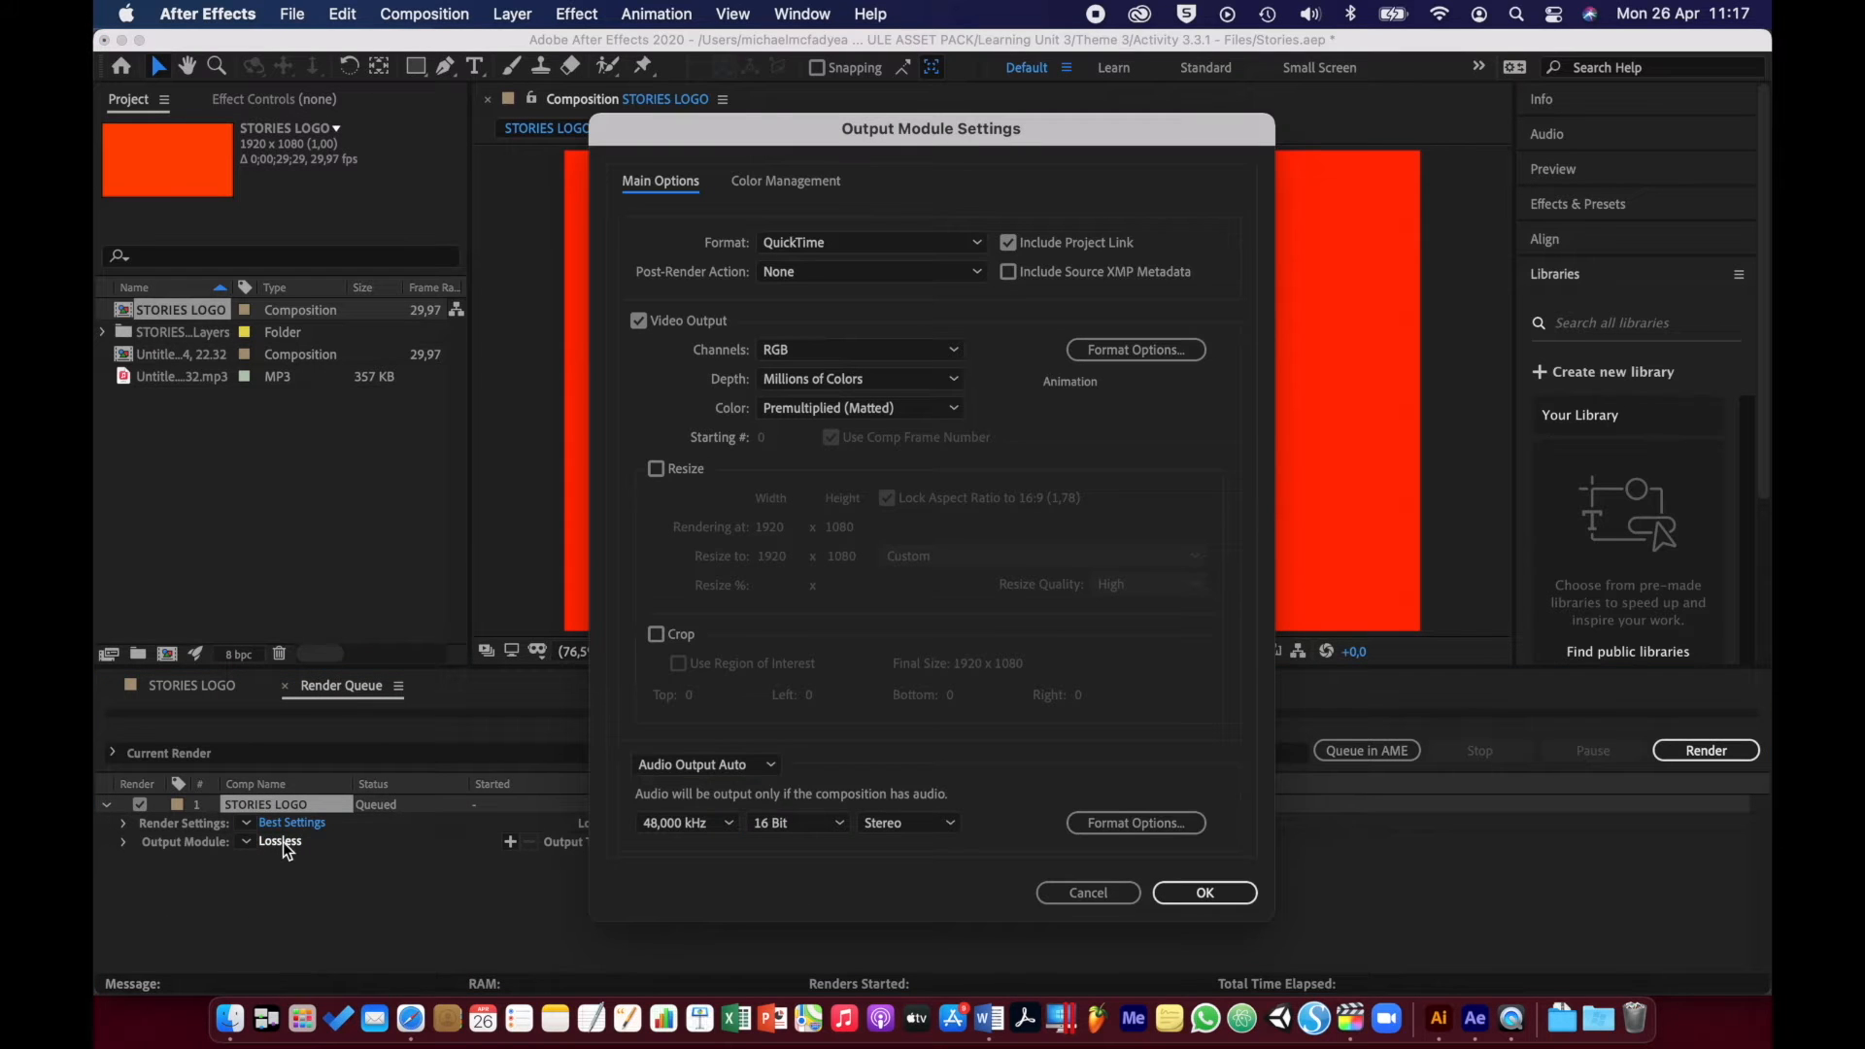
left_click(965, 245)
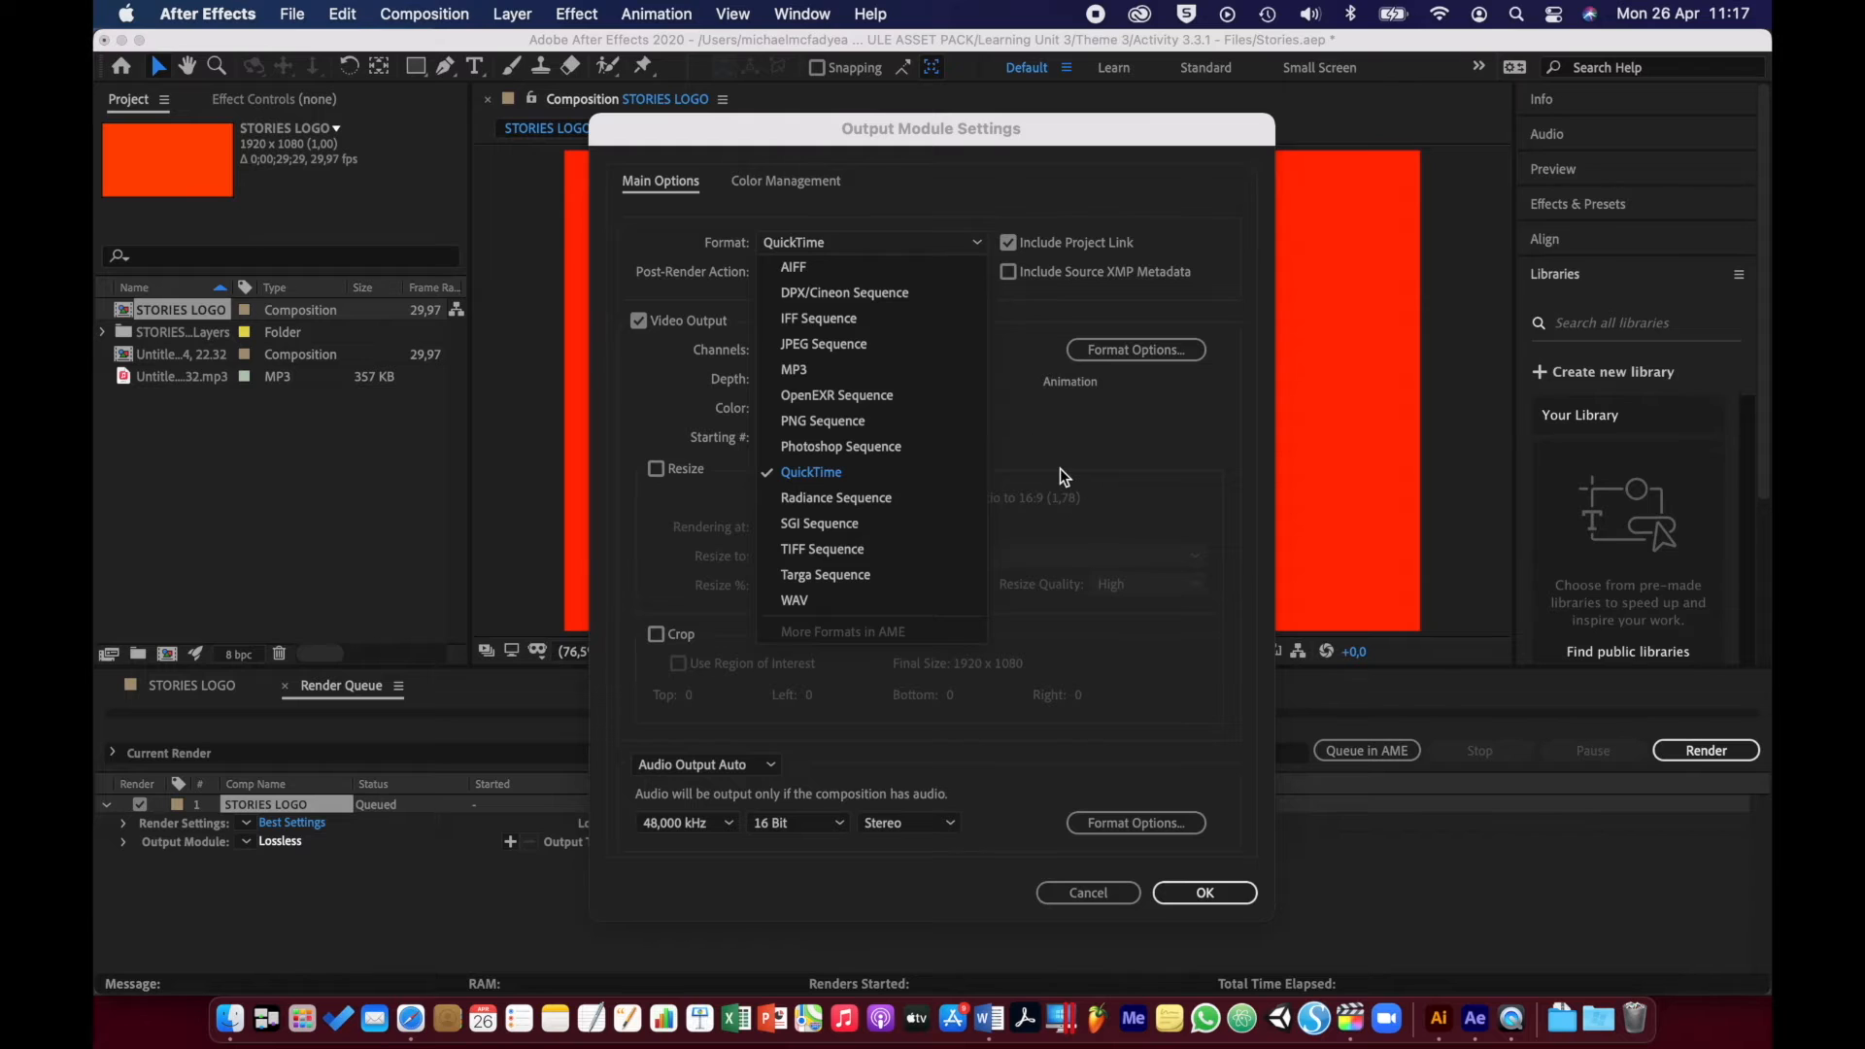
left_click(1075, 540)
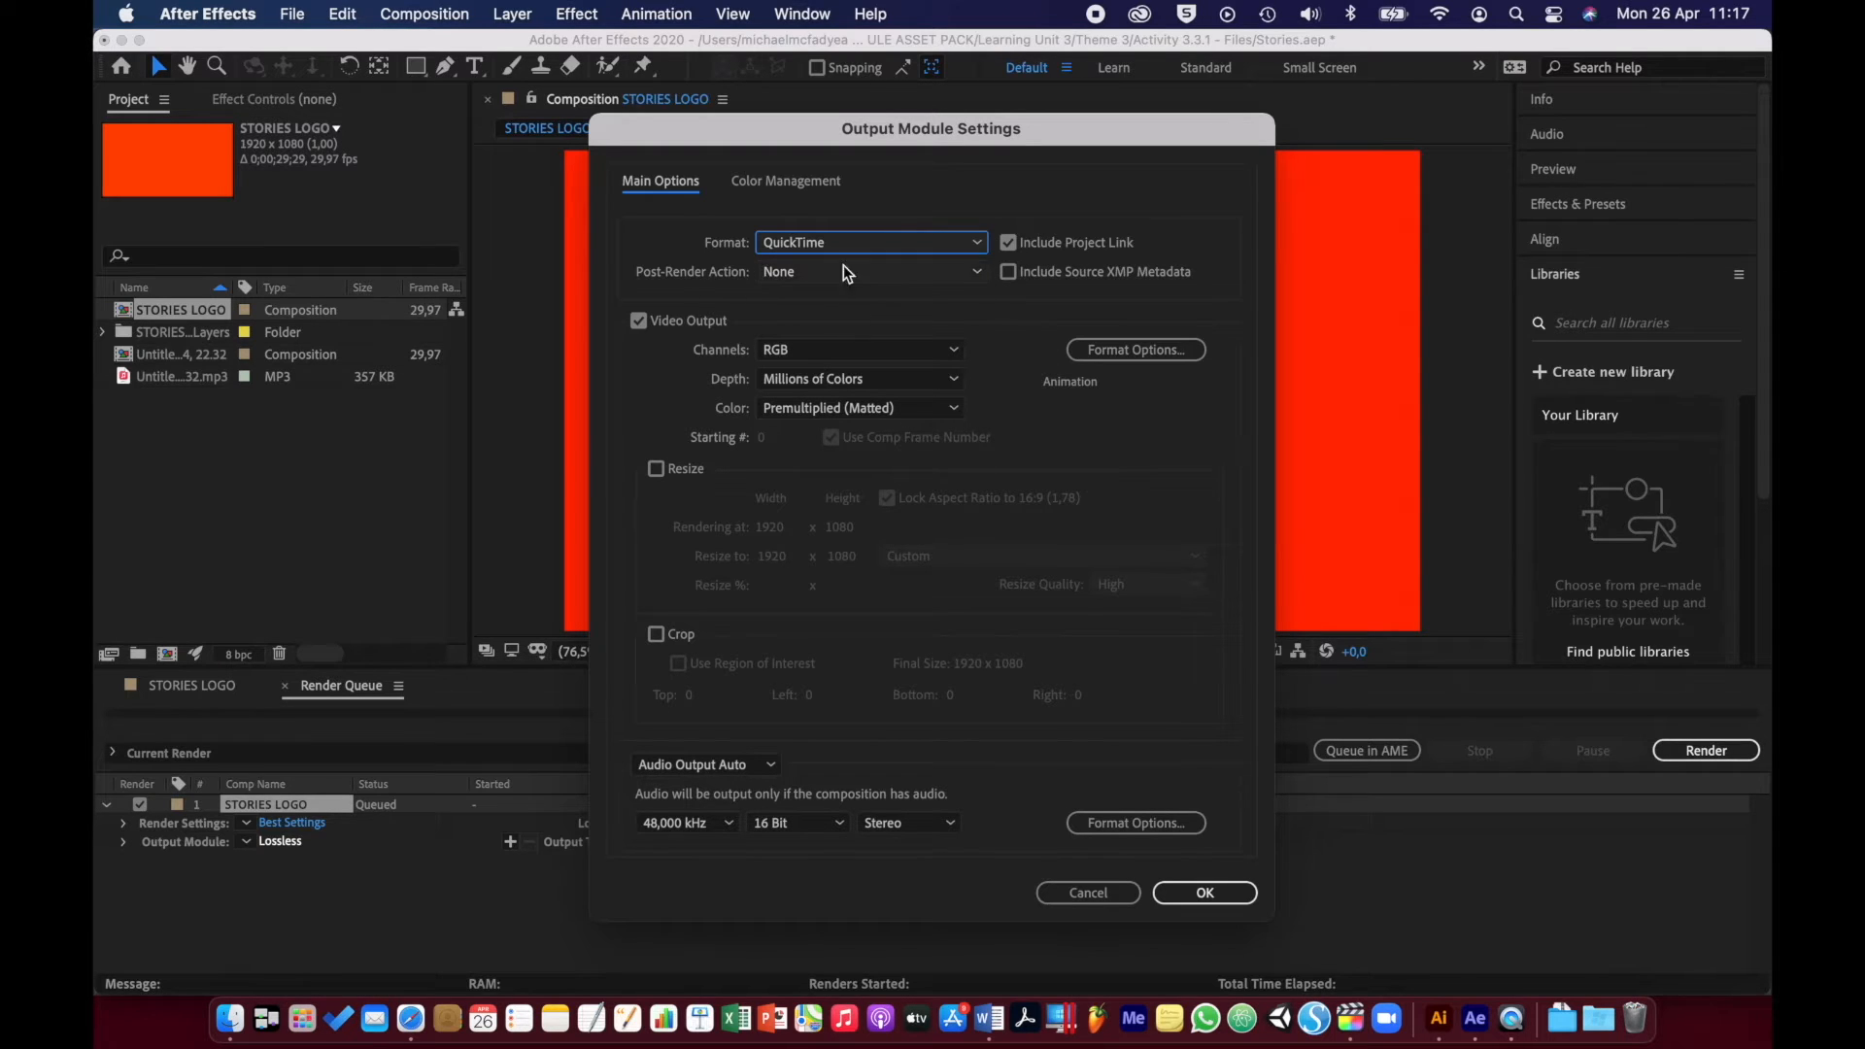
left_click(975, 272)
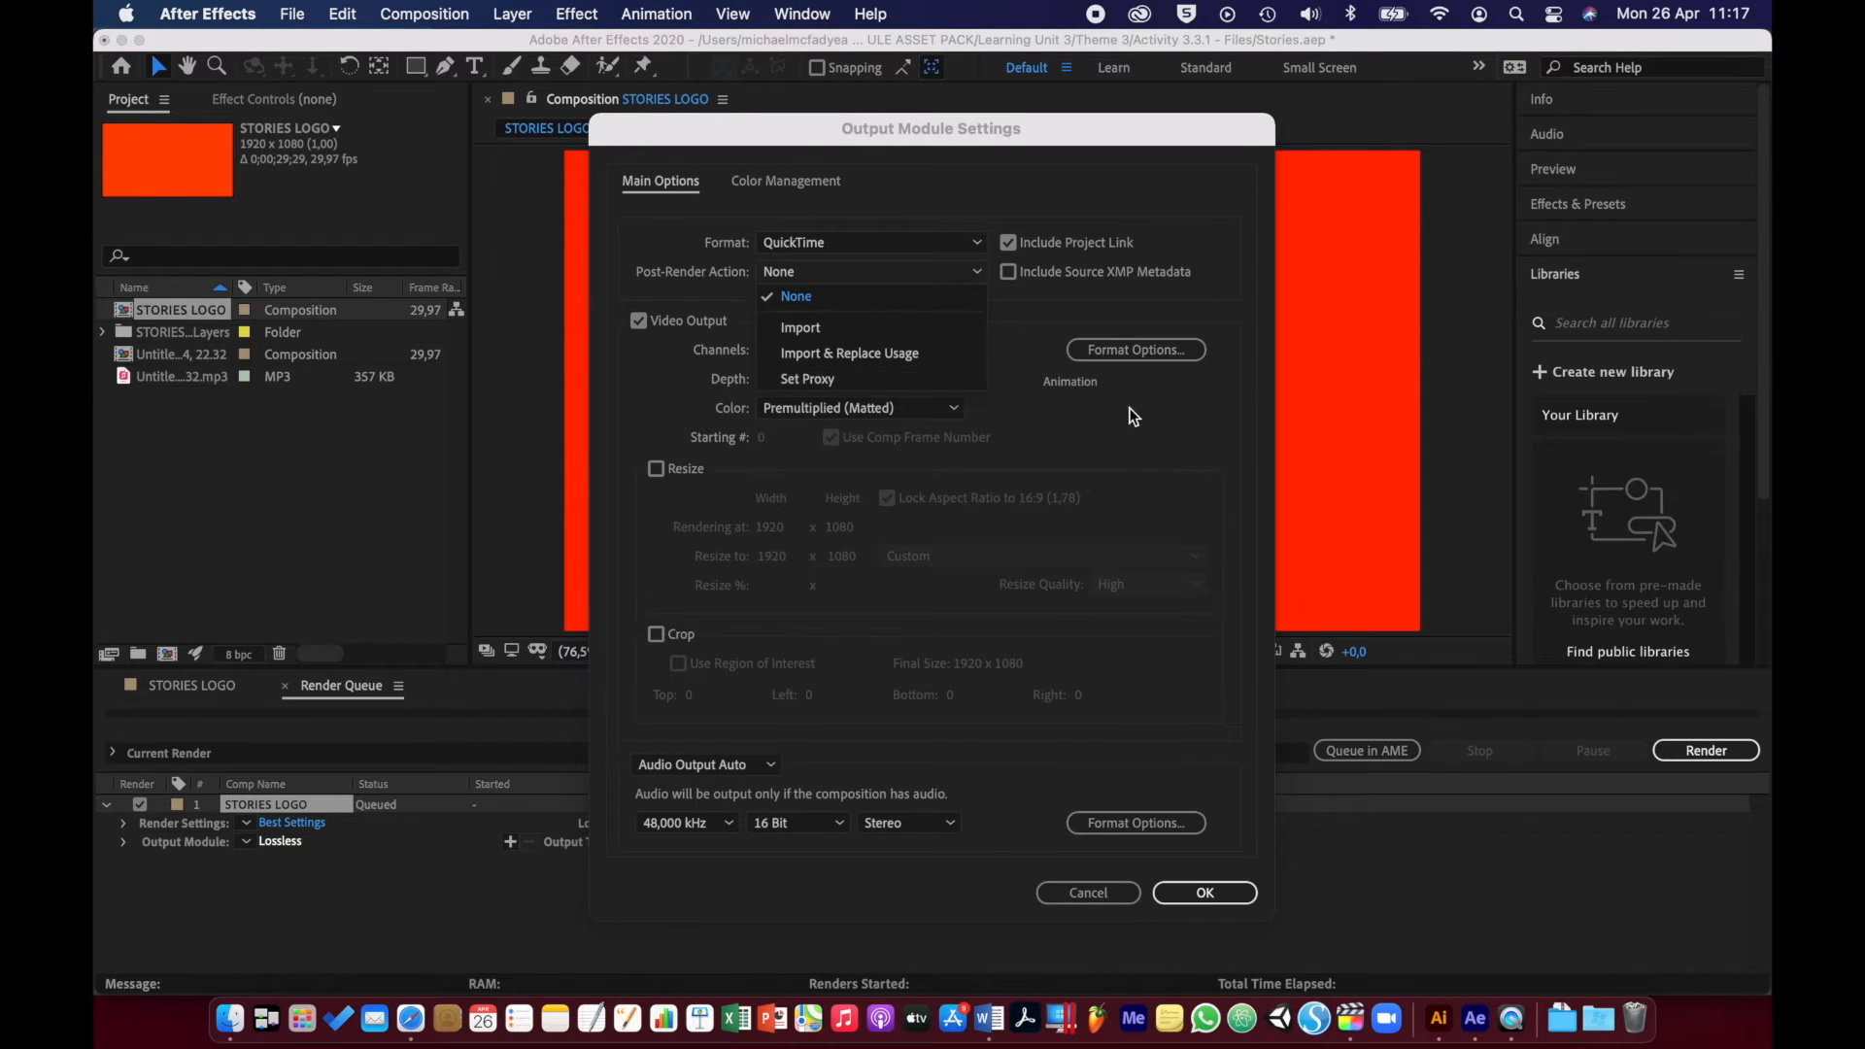
left_click(1151, 419)
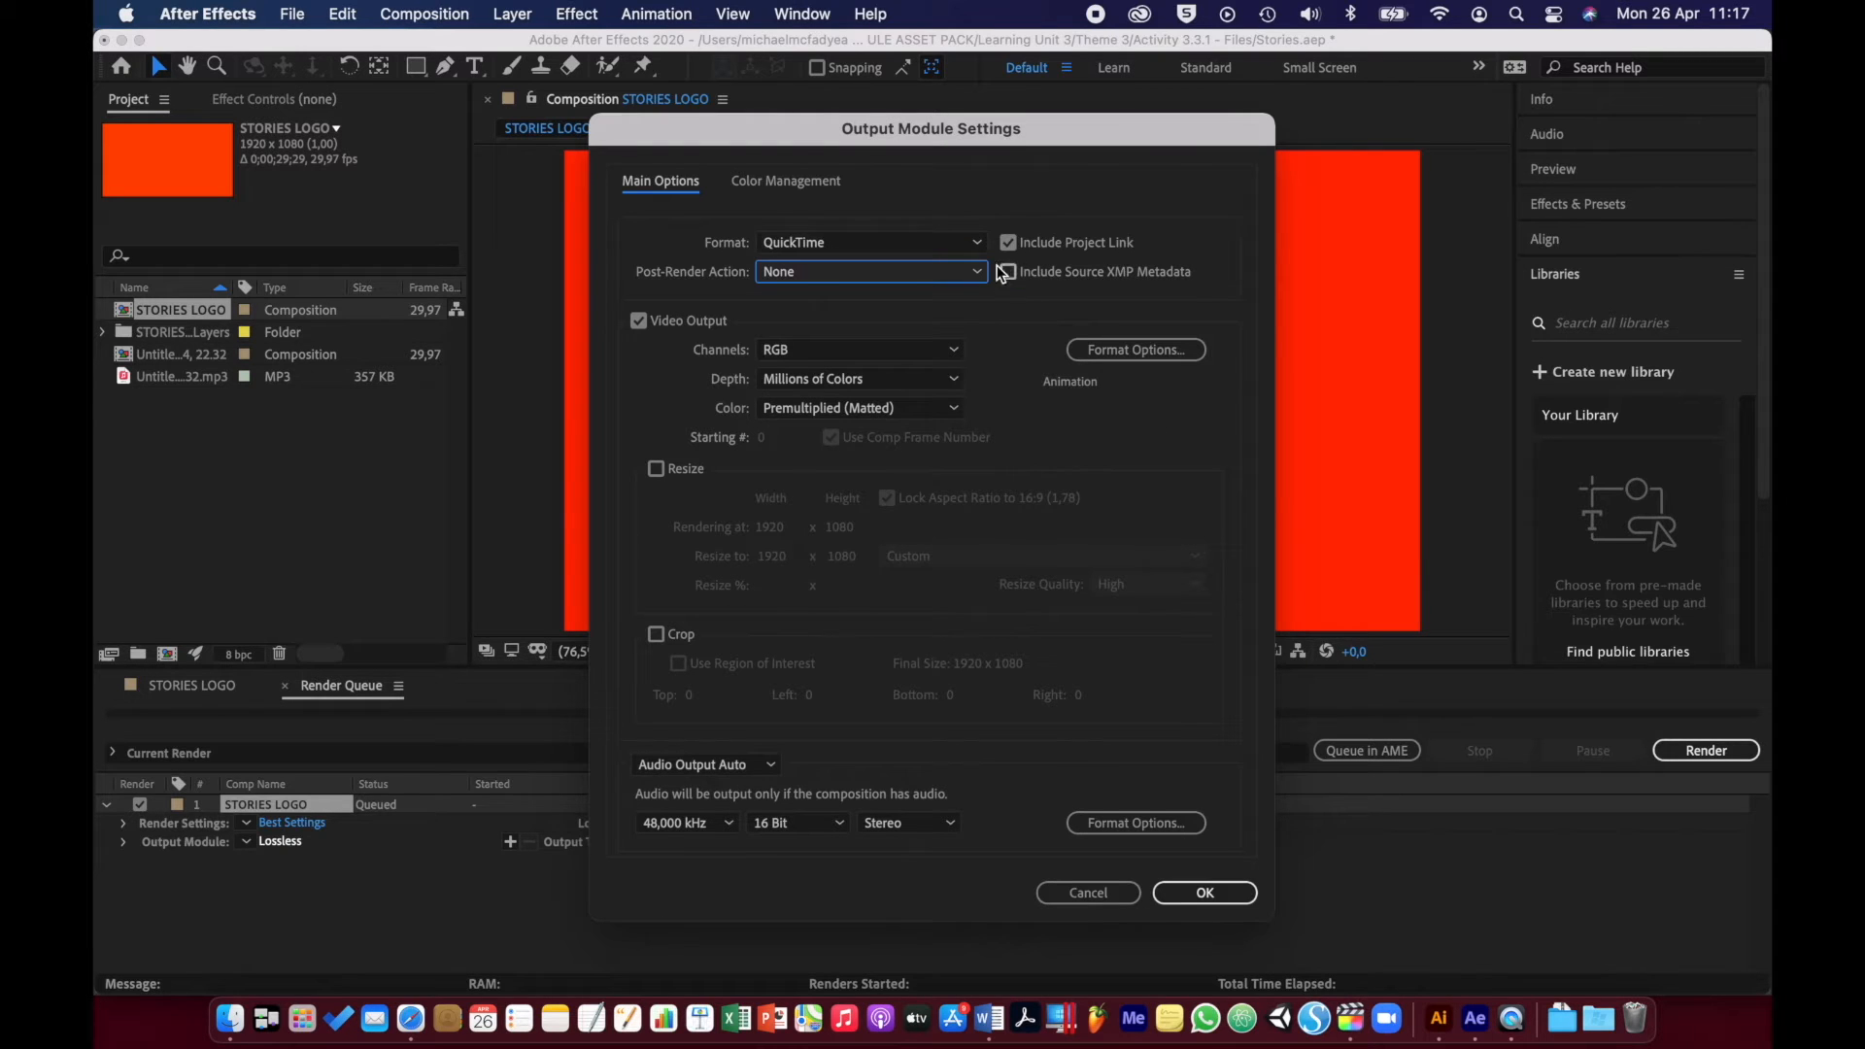
left_click(976, 242)
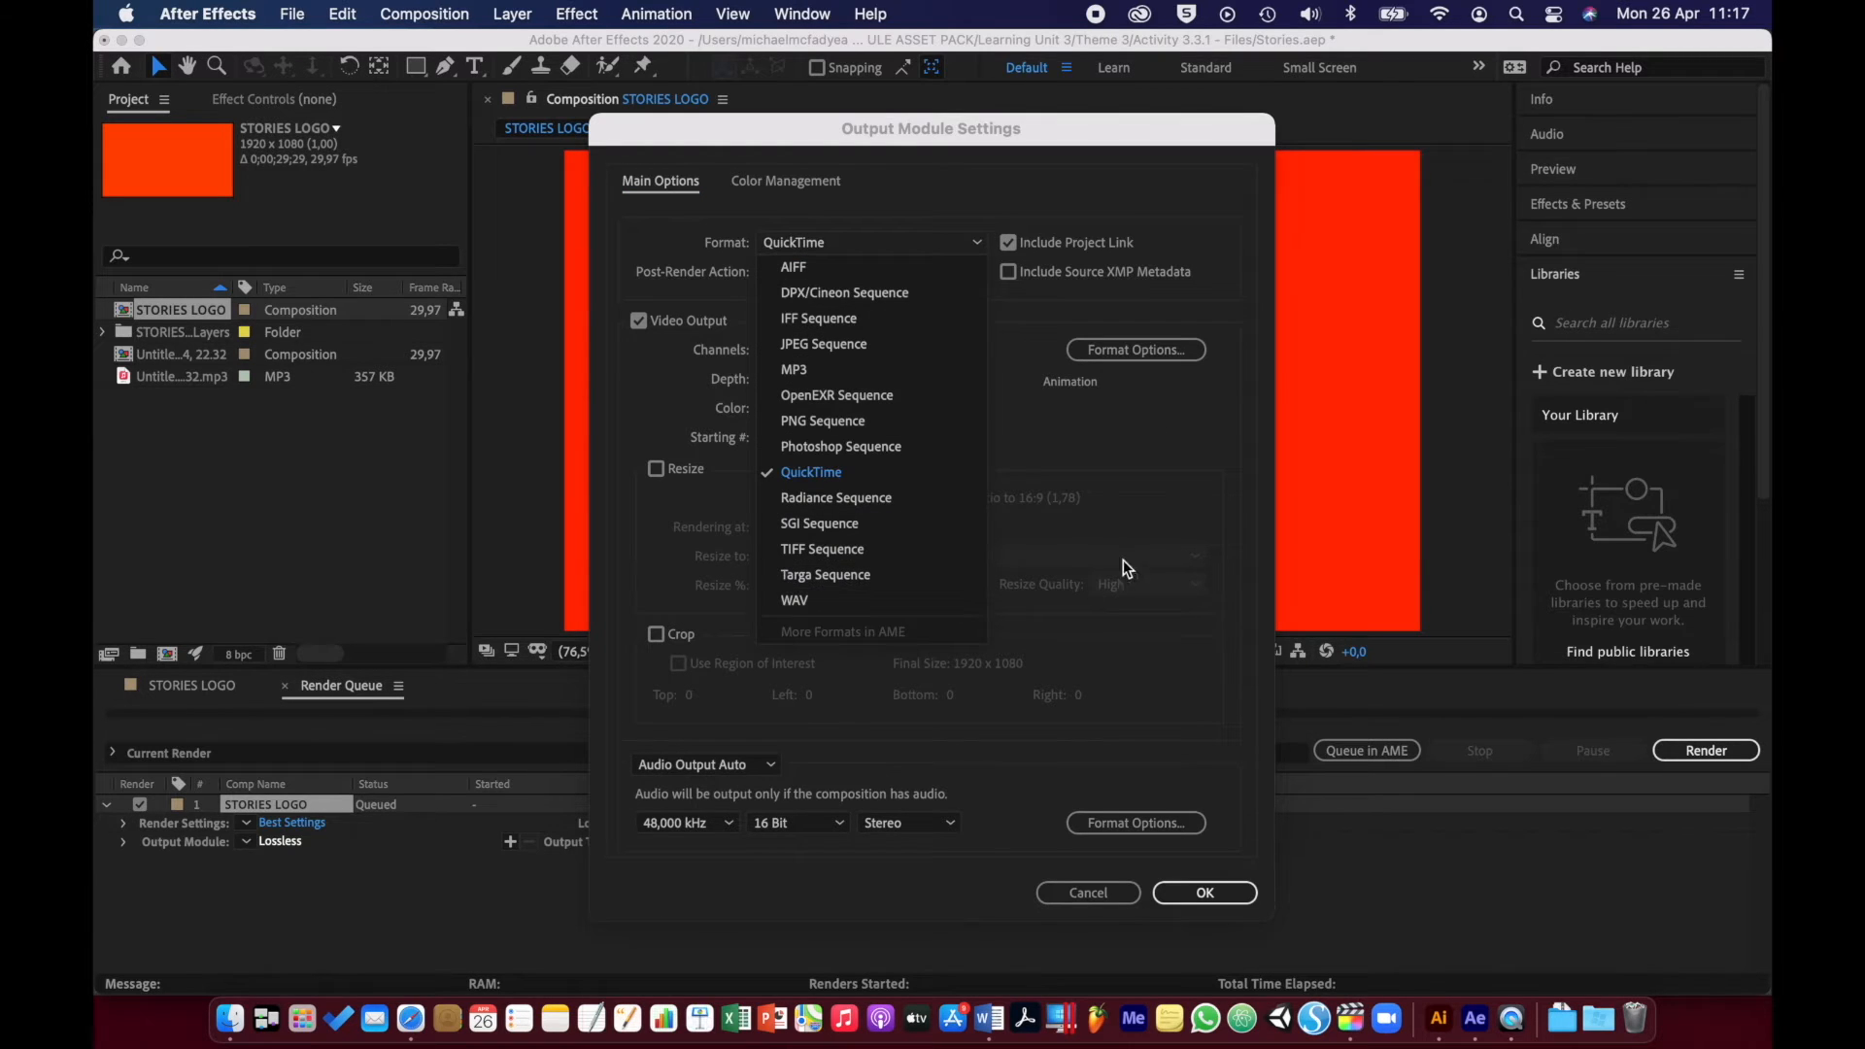
left_click(1153, 541)
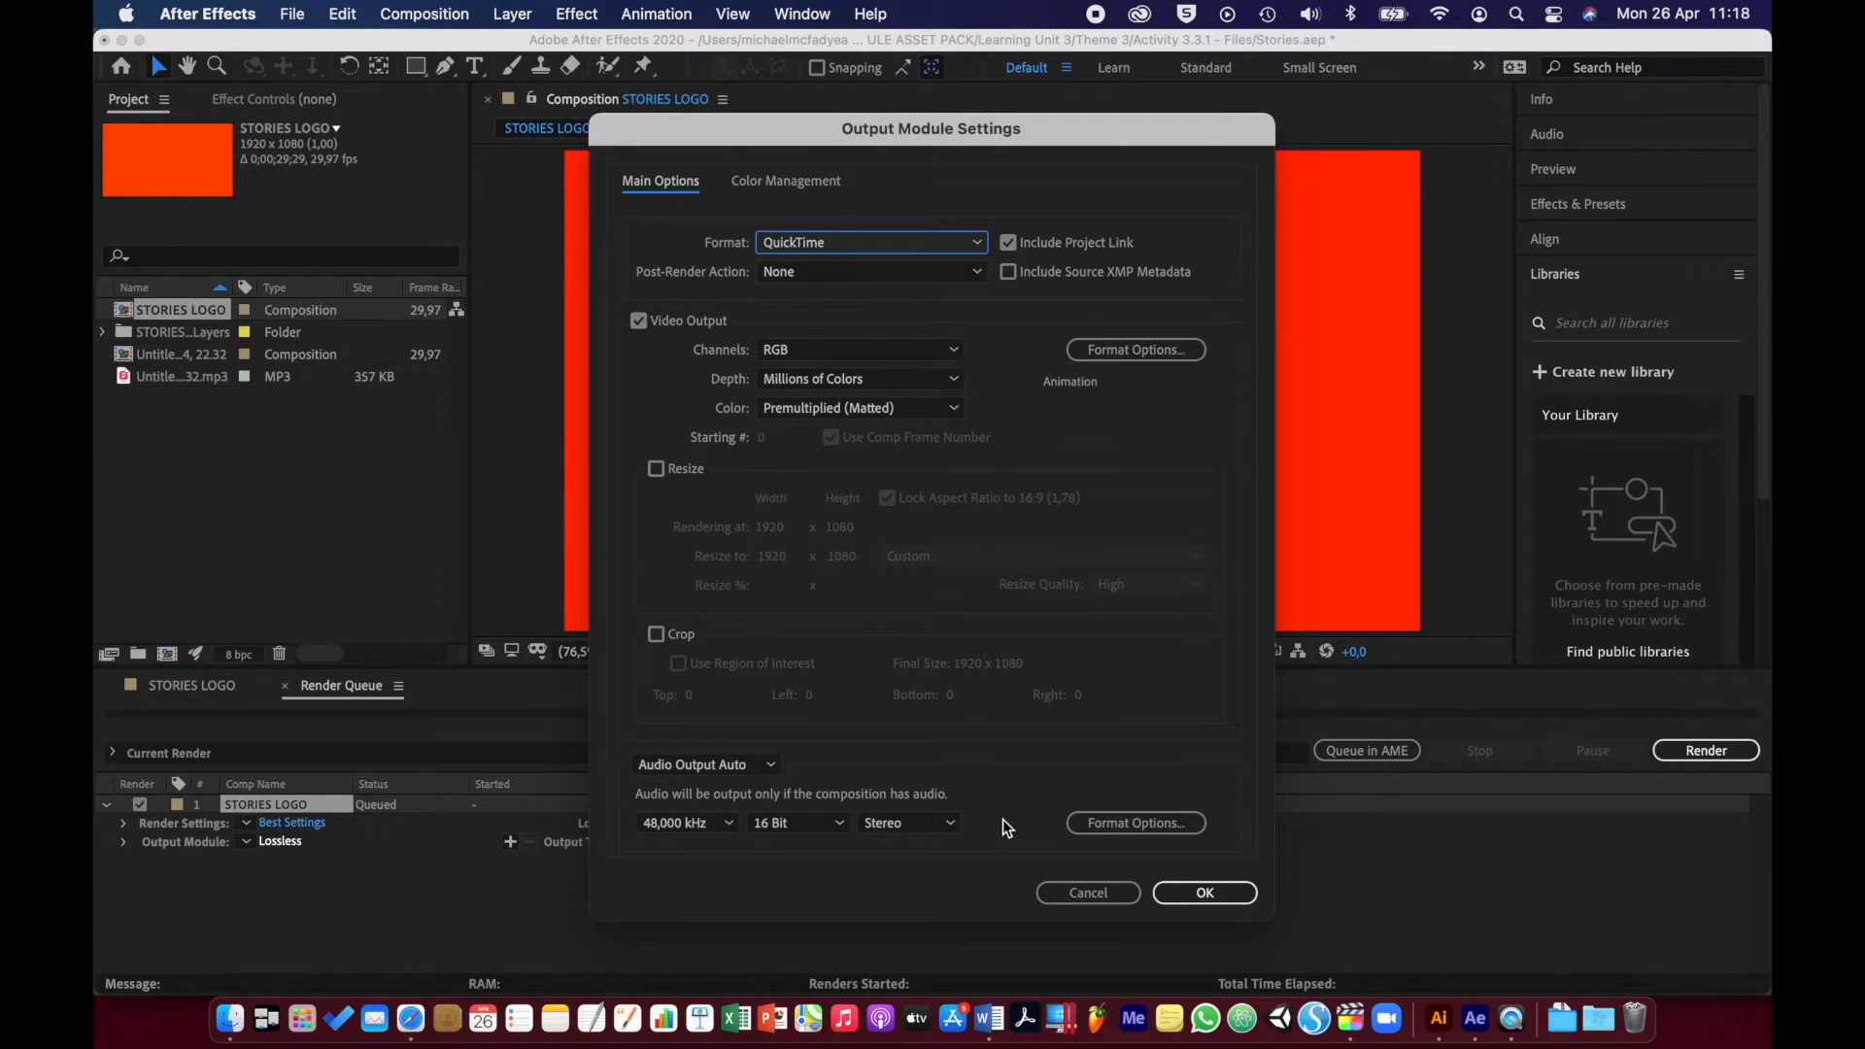
left_click(1081, 896)
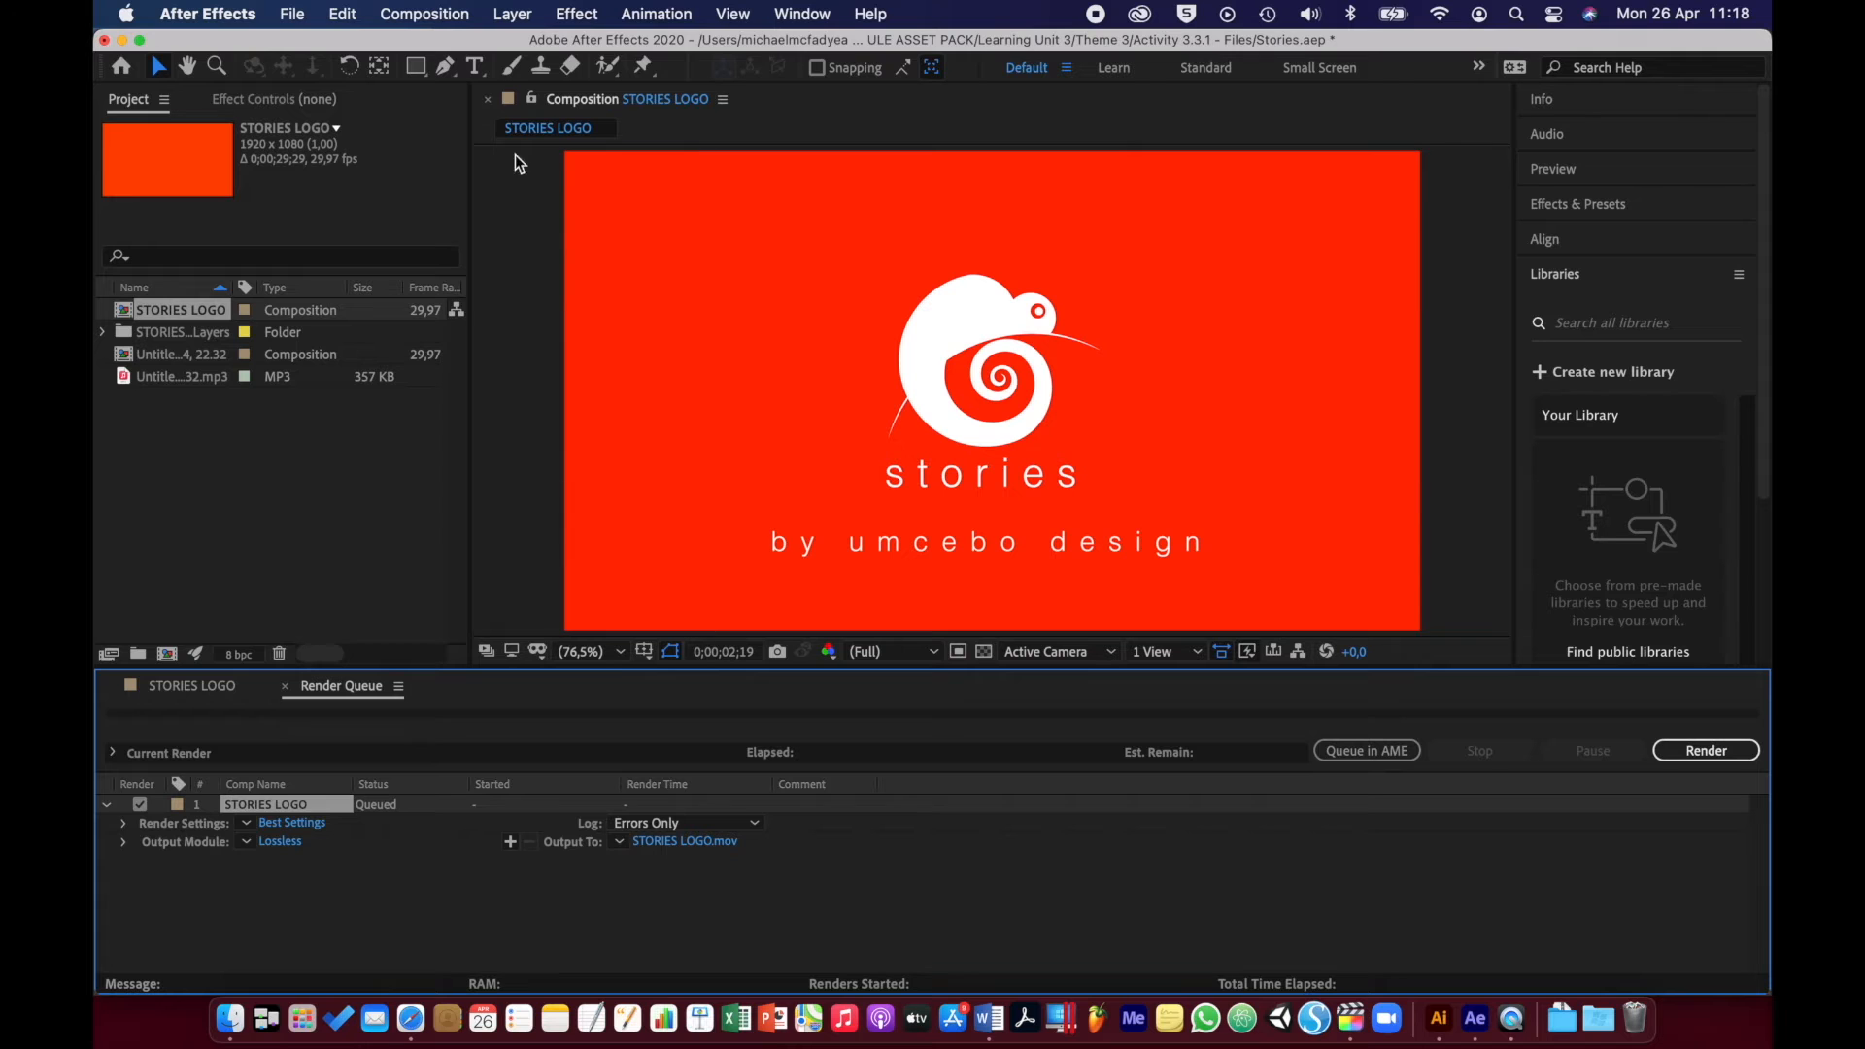
- Return from the render queue to the STORIES LOGO composition's timeline
left_click(450, 18)
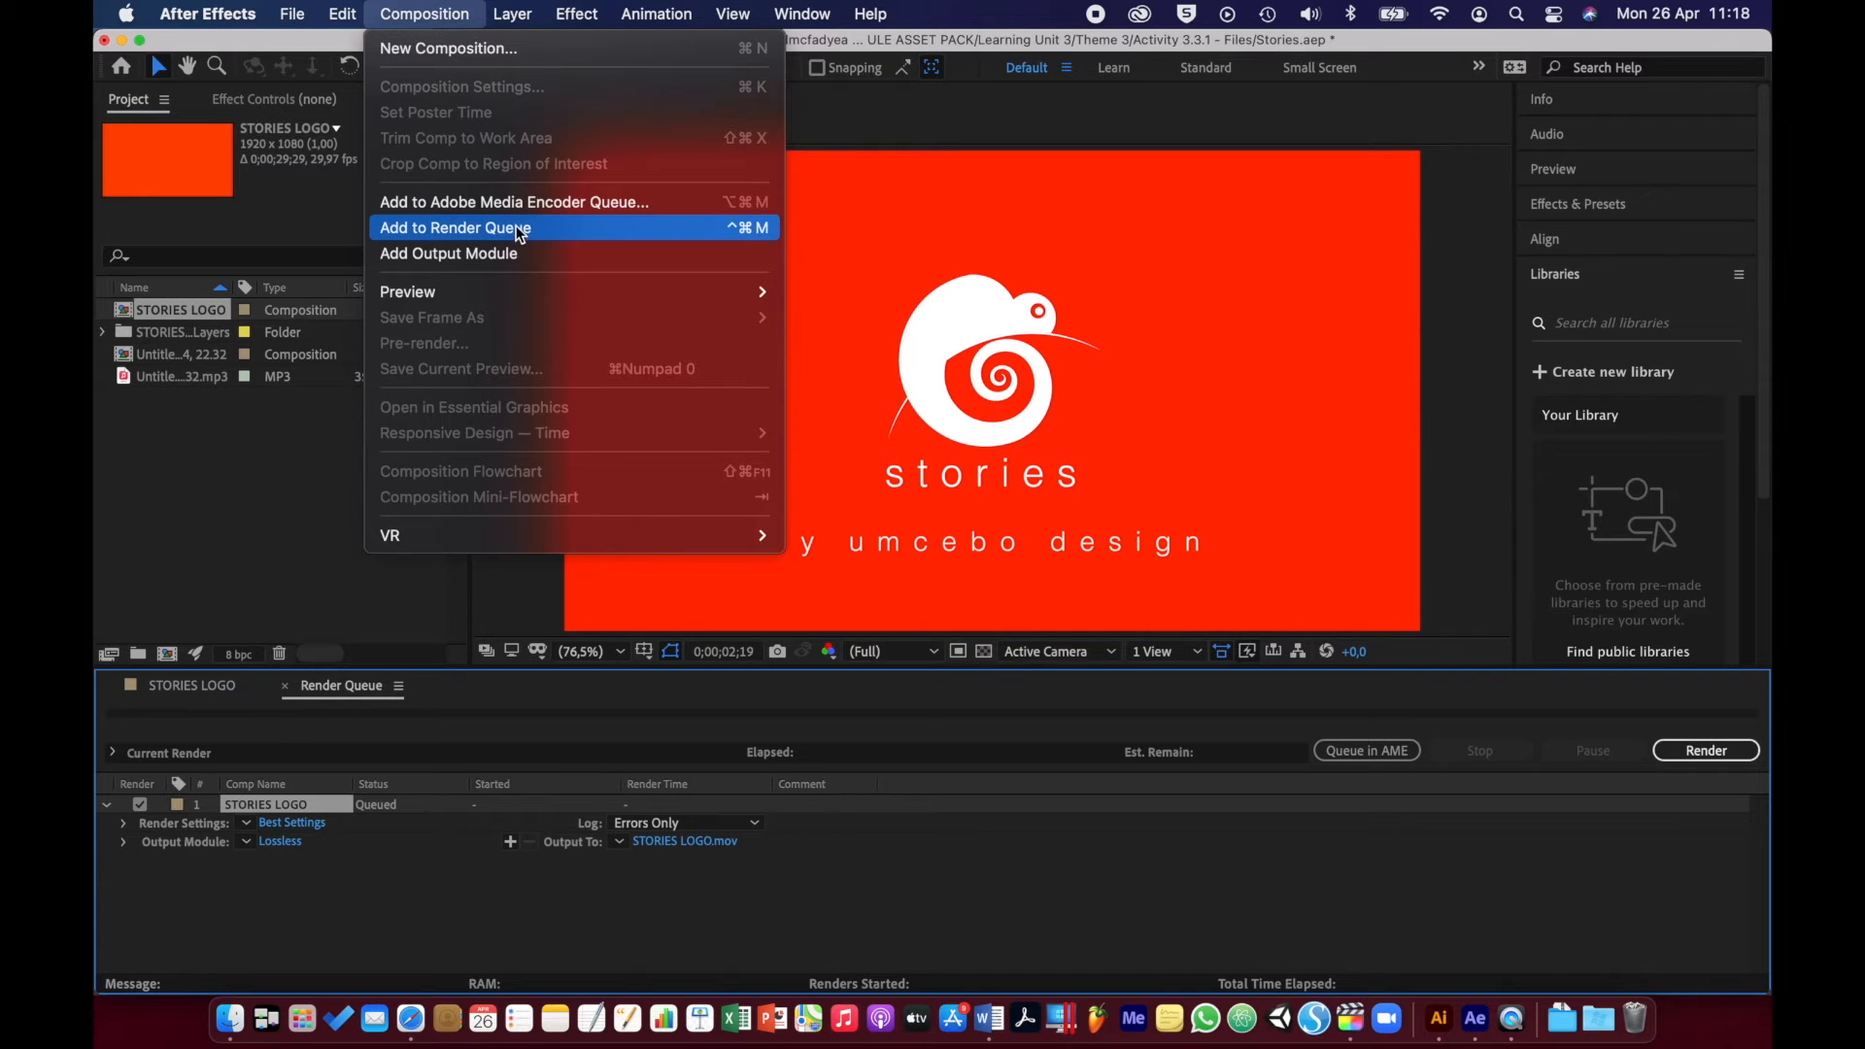
left_click(637, 908)
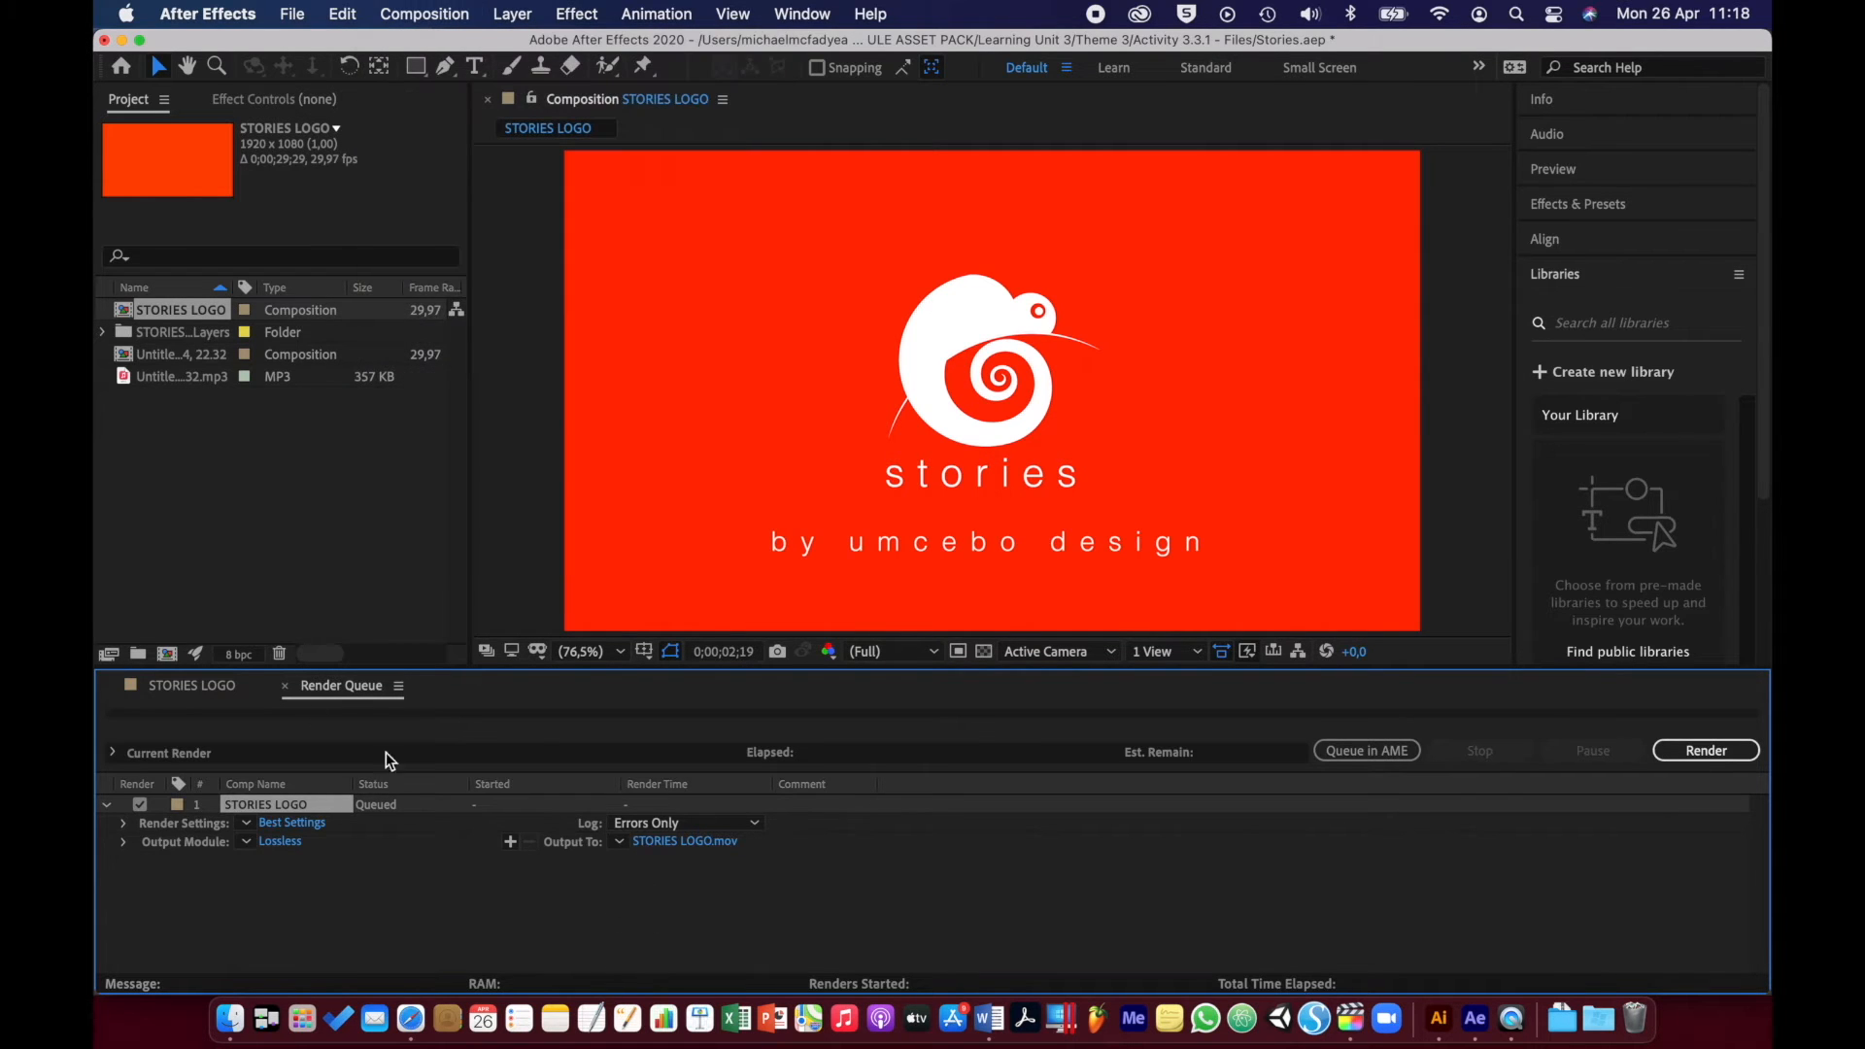
left_click(201, 681)
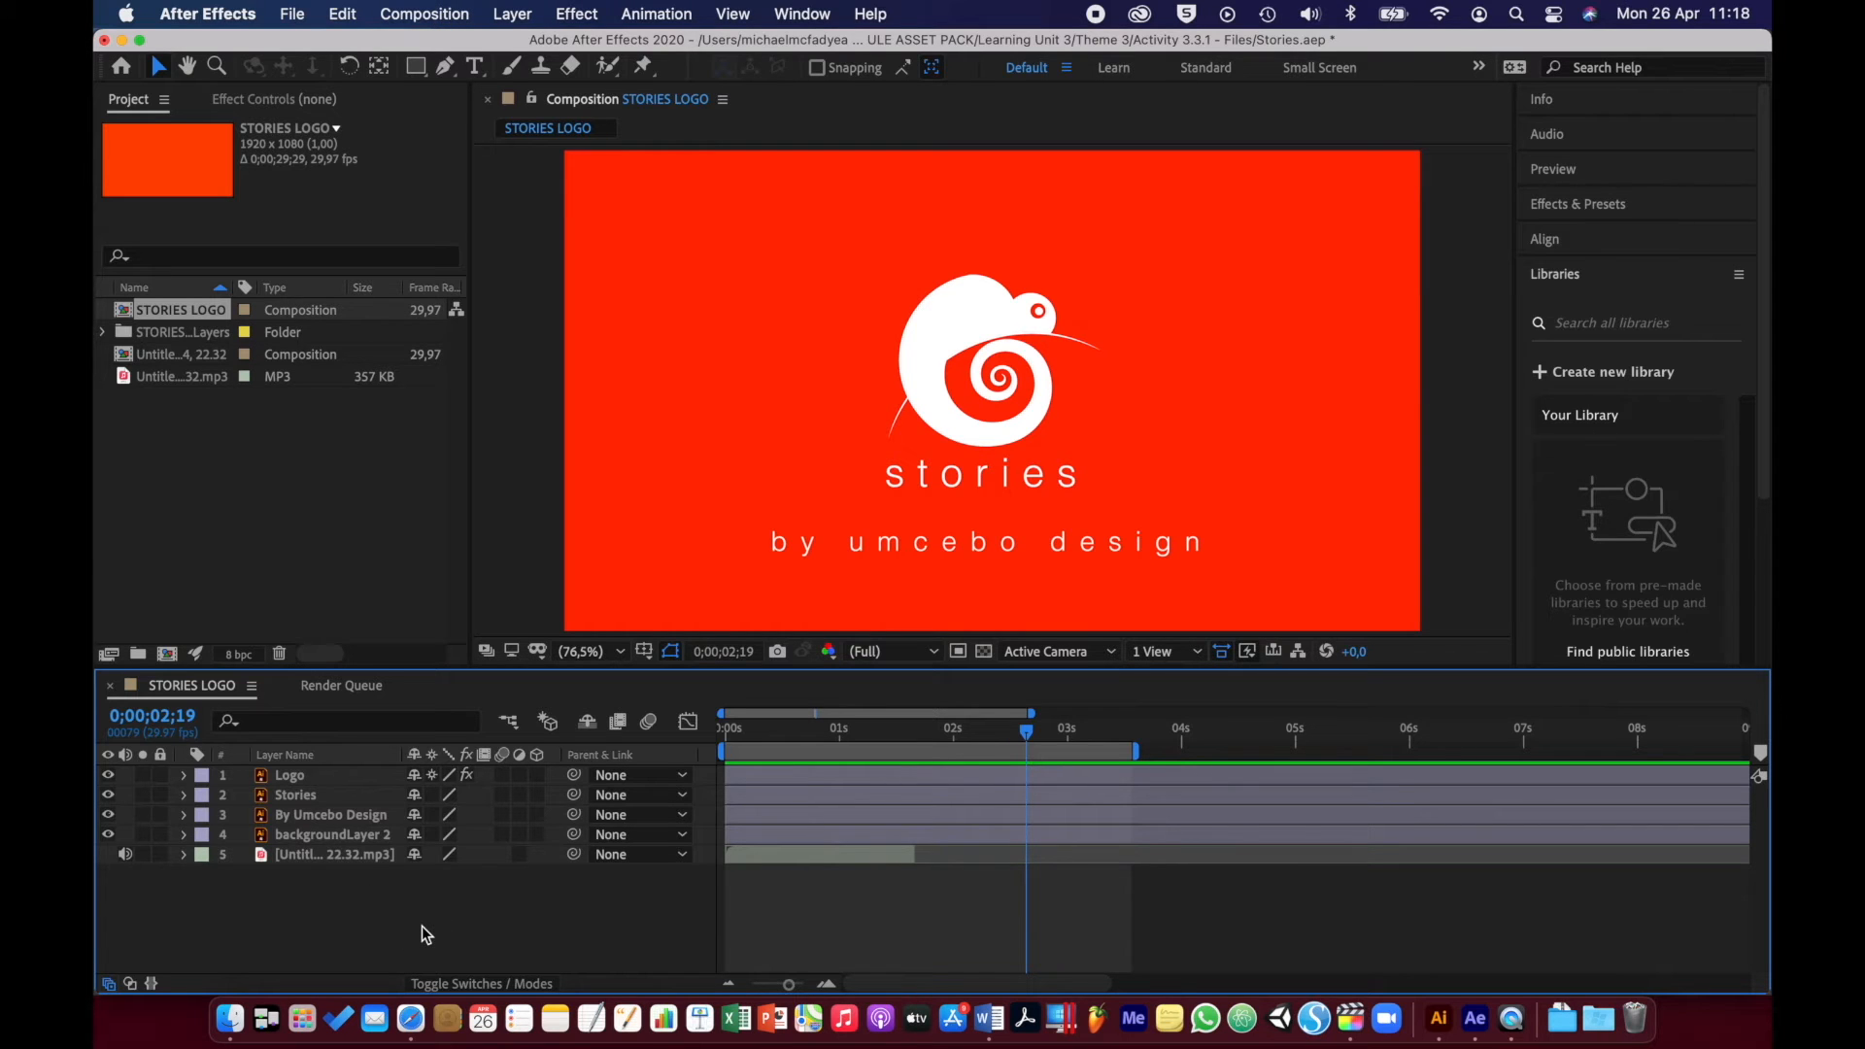
- Look for Media Encoder among the installed desktop apps in Creative Cloud and close the Creative Cloud window
left_click(1141, 14)
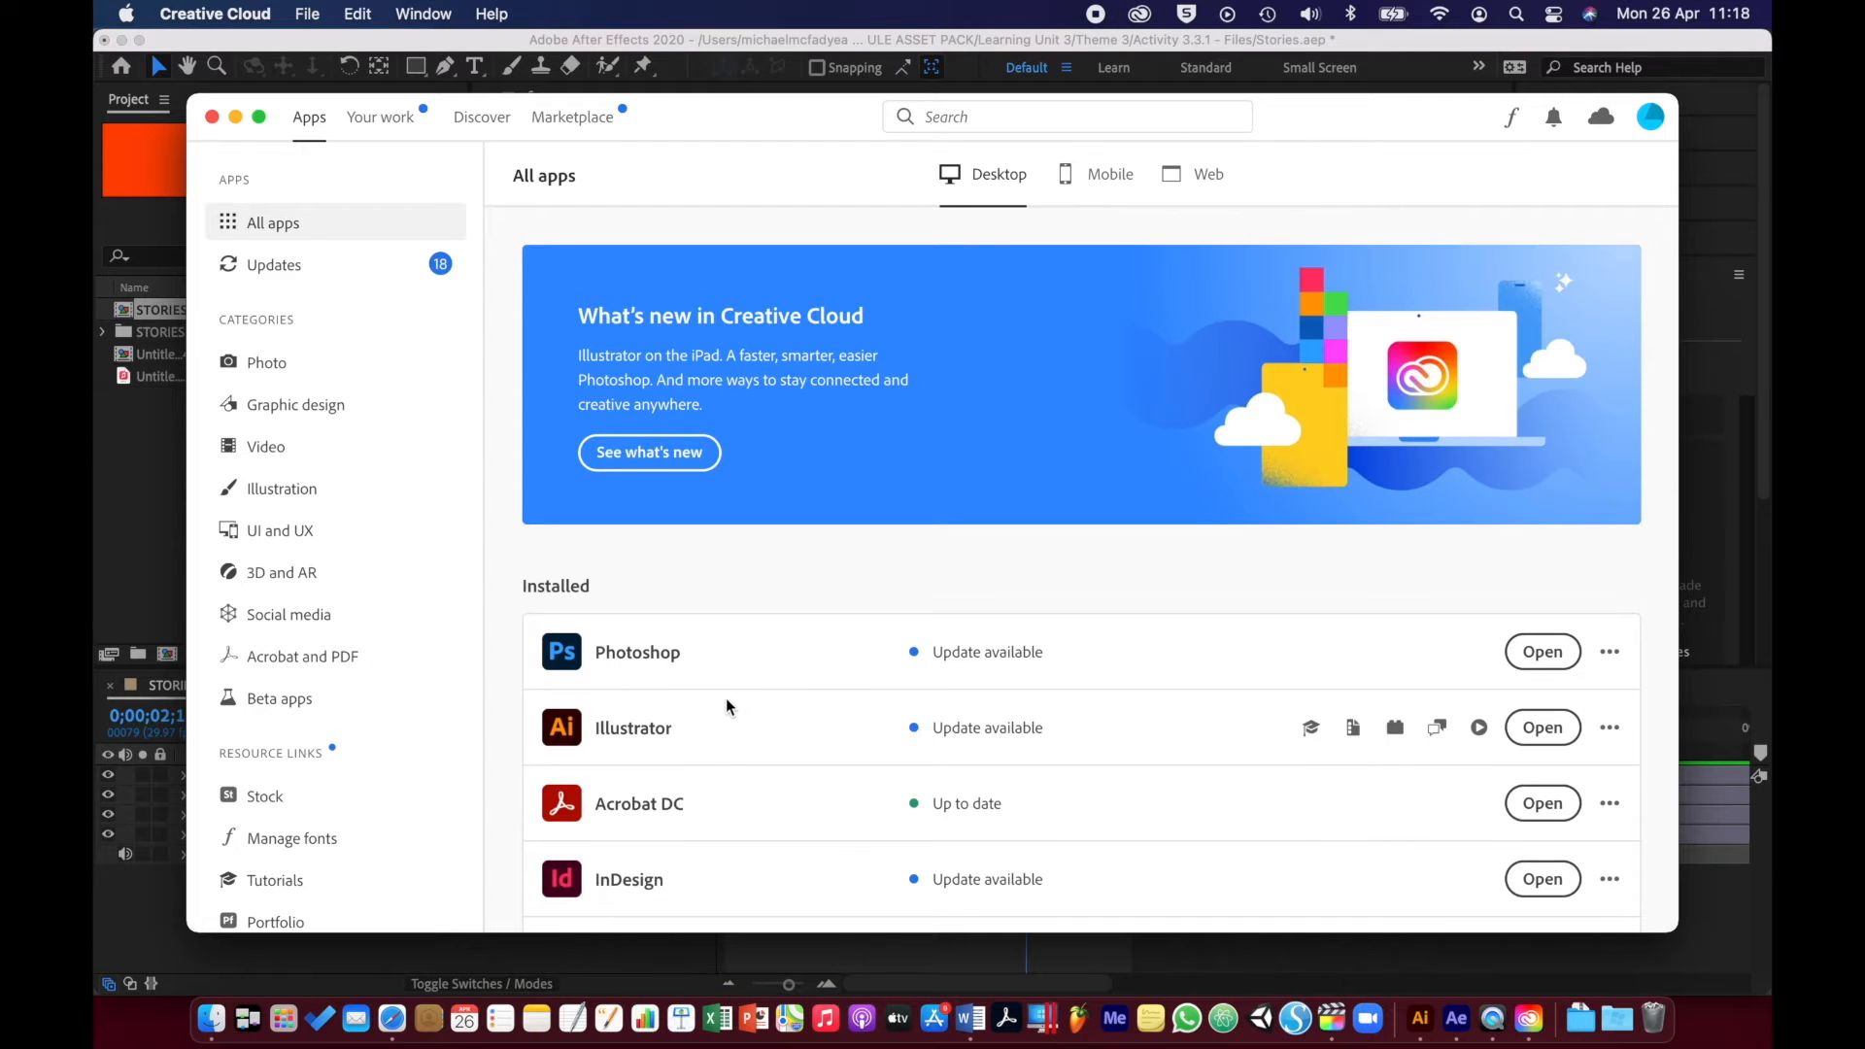
scroll(726, 700, "down", 5)
scroll(729, 710, "down", 7)
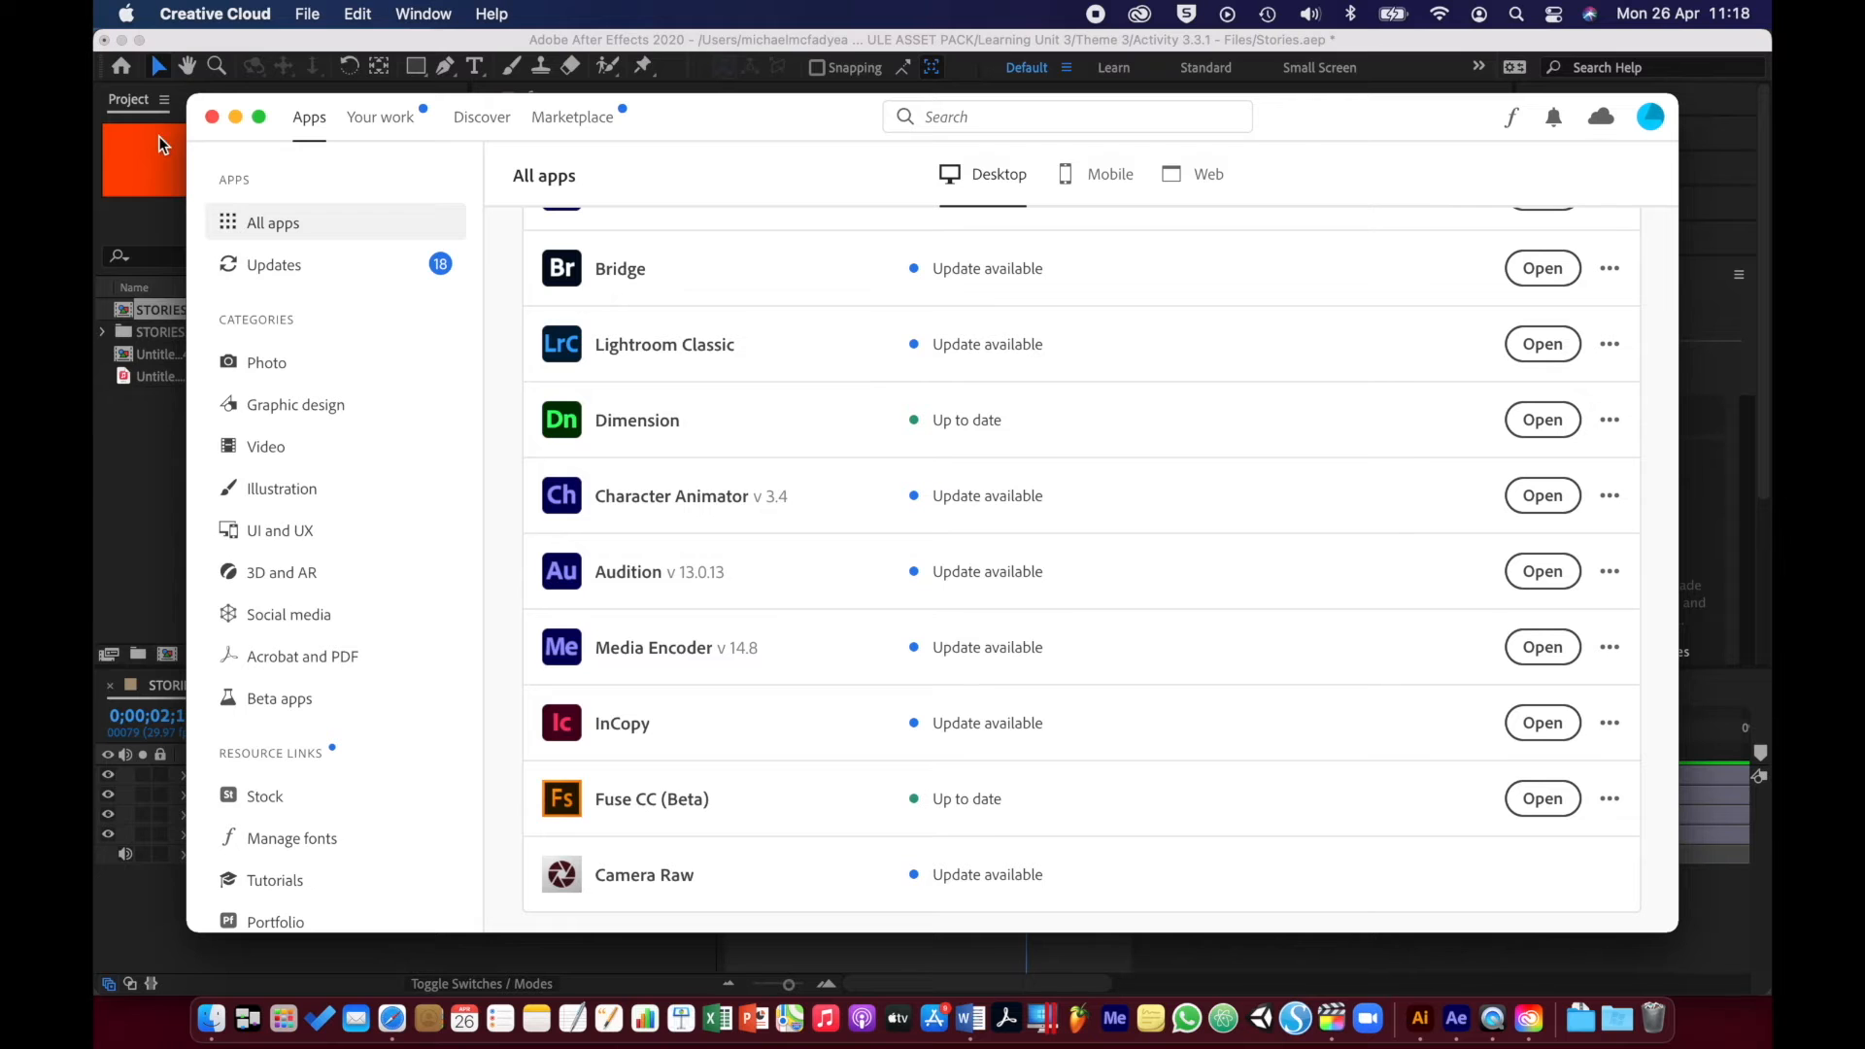
left_click(213, 117)
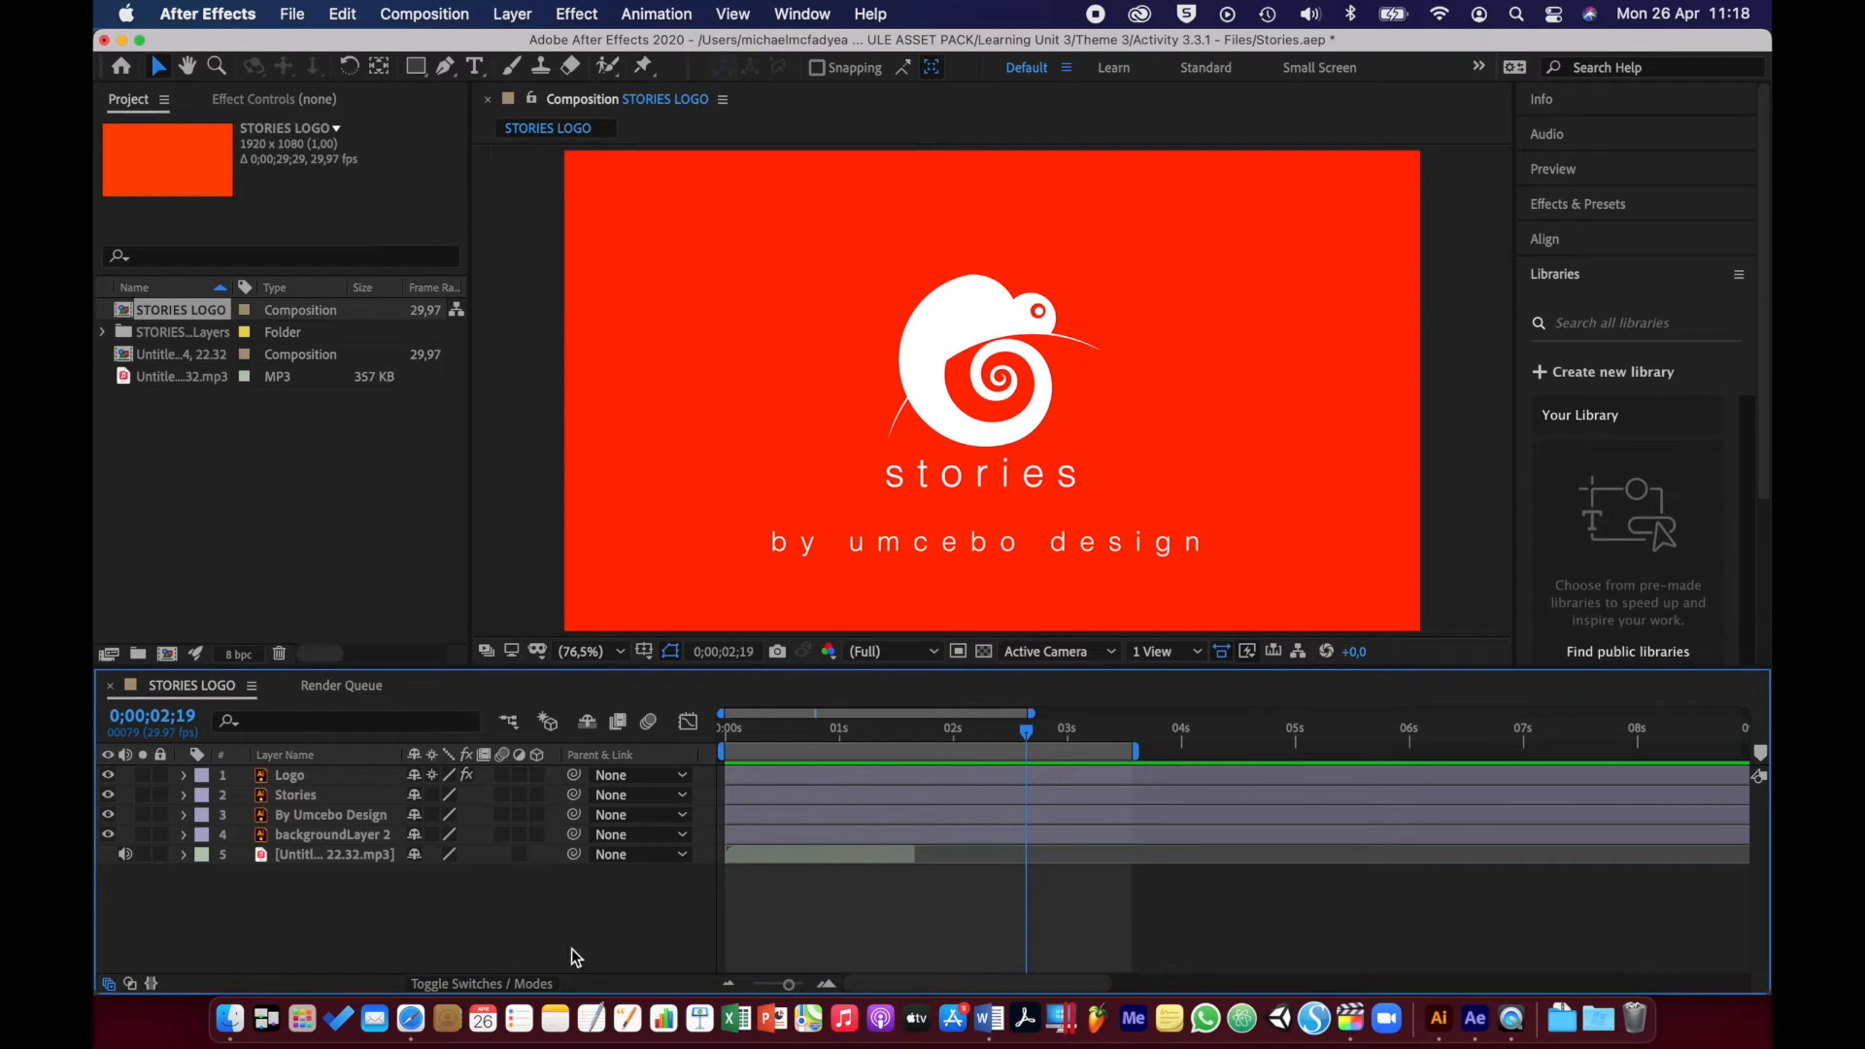
- Send the STORIES LOGO composition to the Adobe Media Encoder queue and switch to Media Encoder
left_click(185, 305)
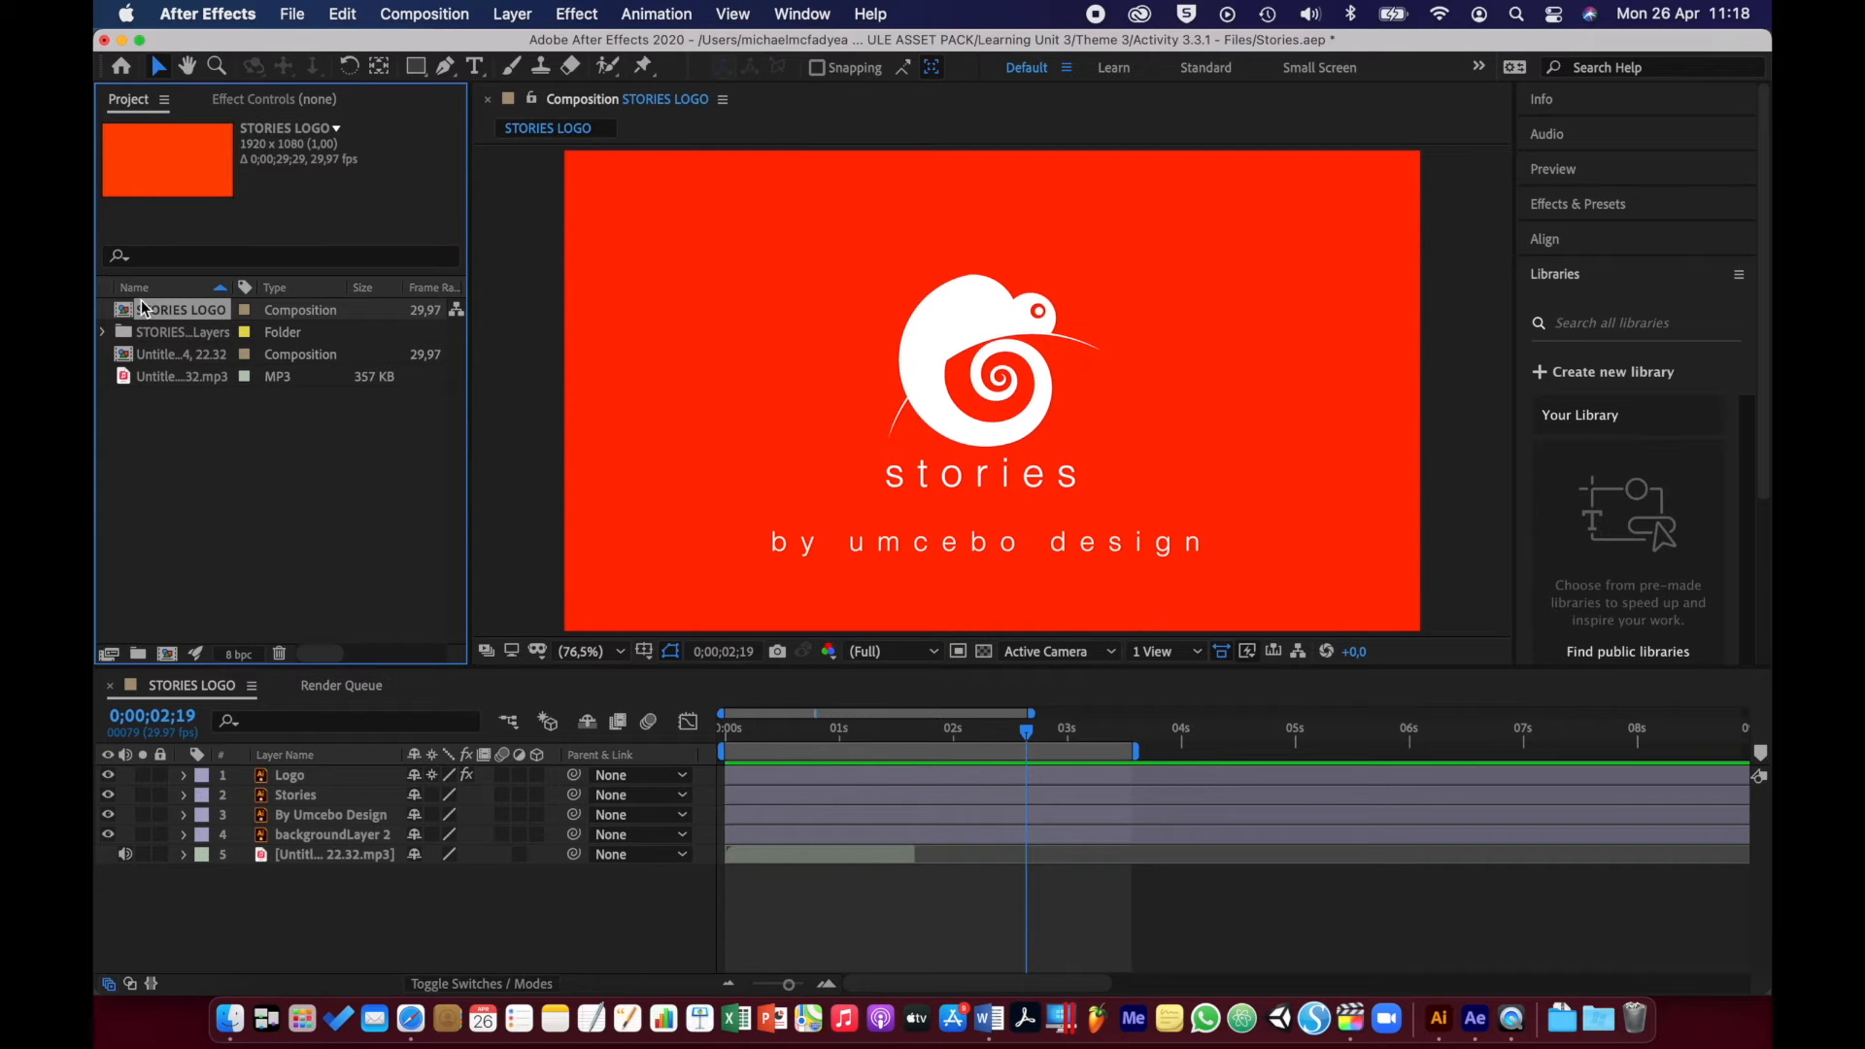
left_click(424, 15)
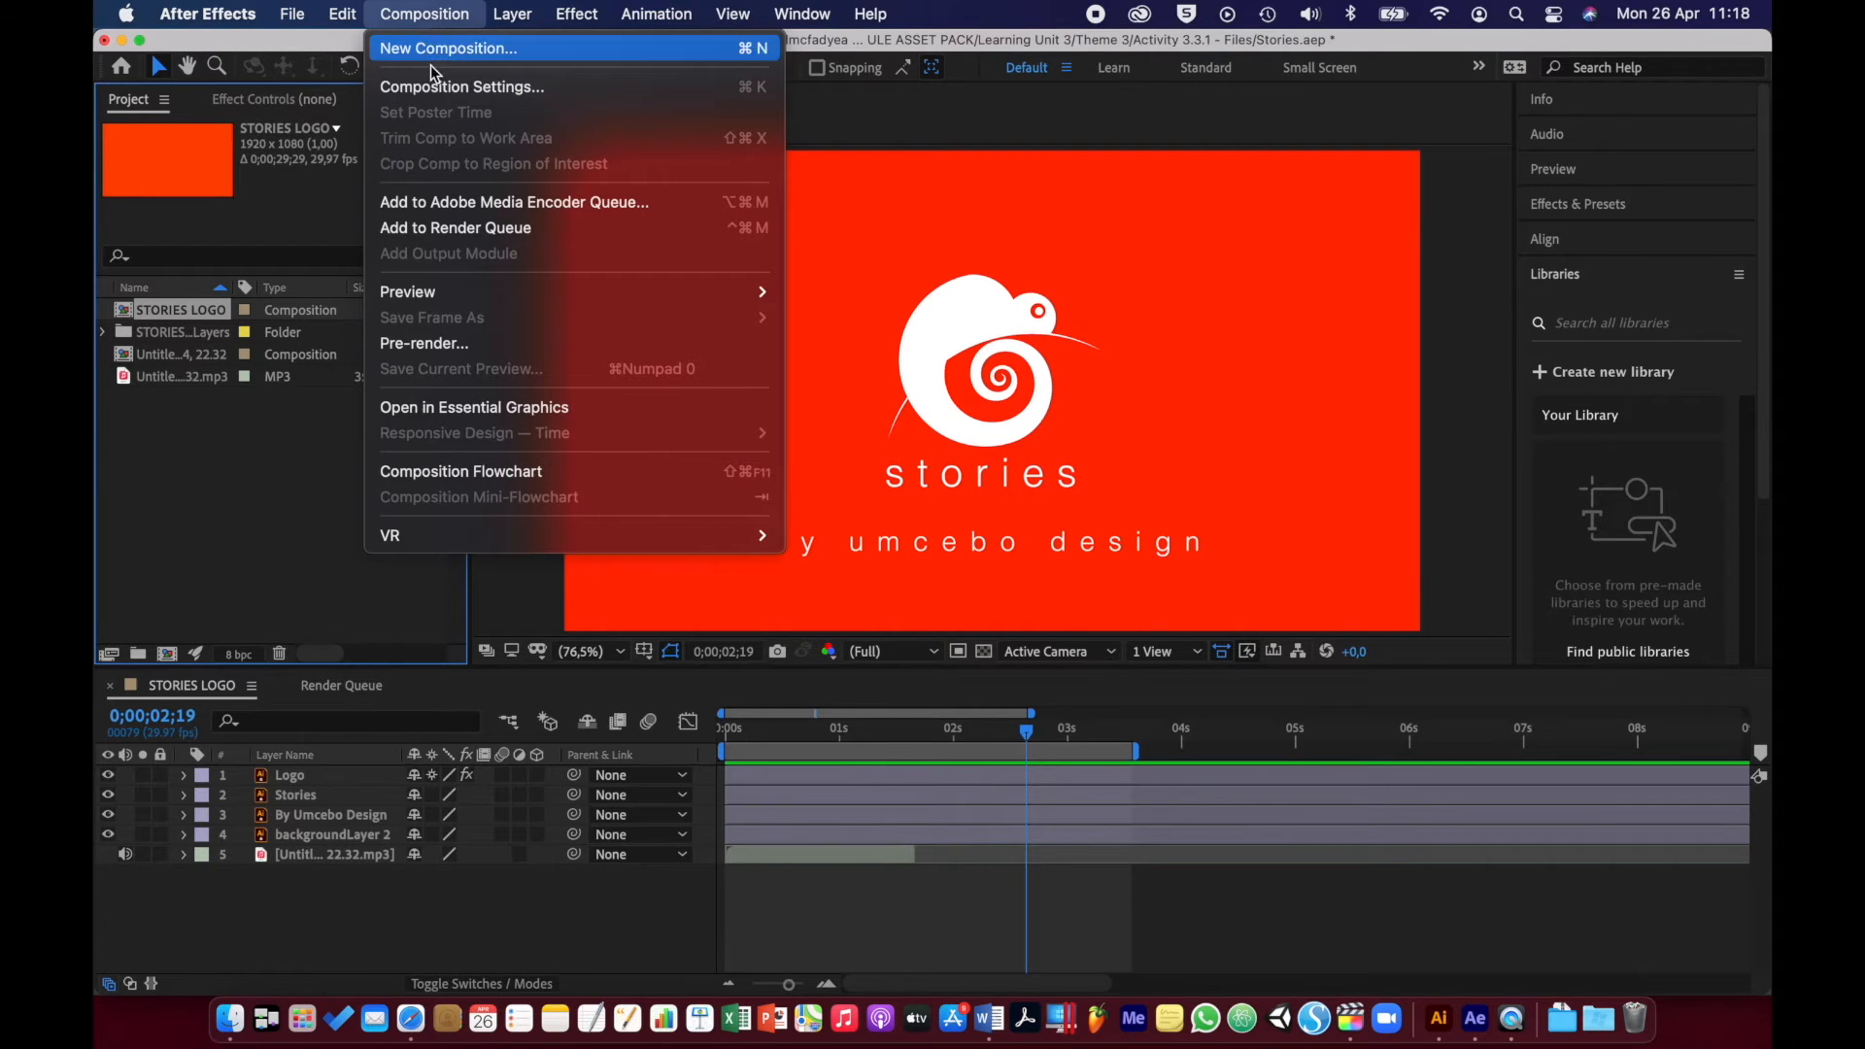
left_click(481, 204)
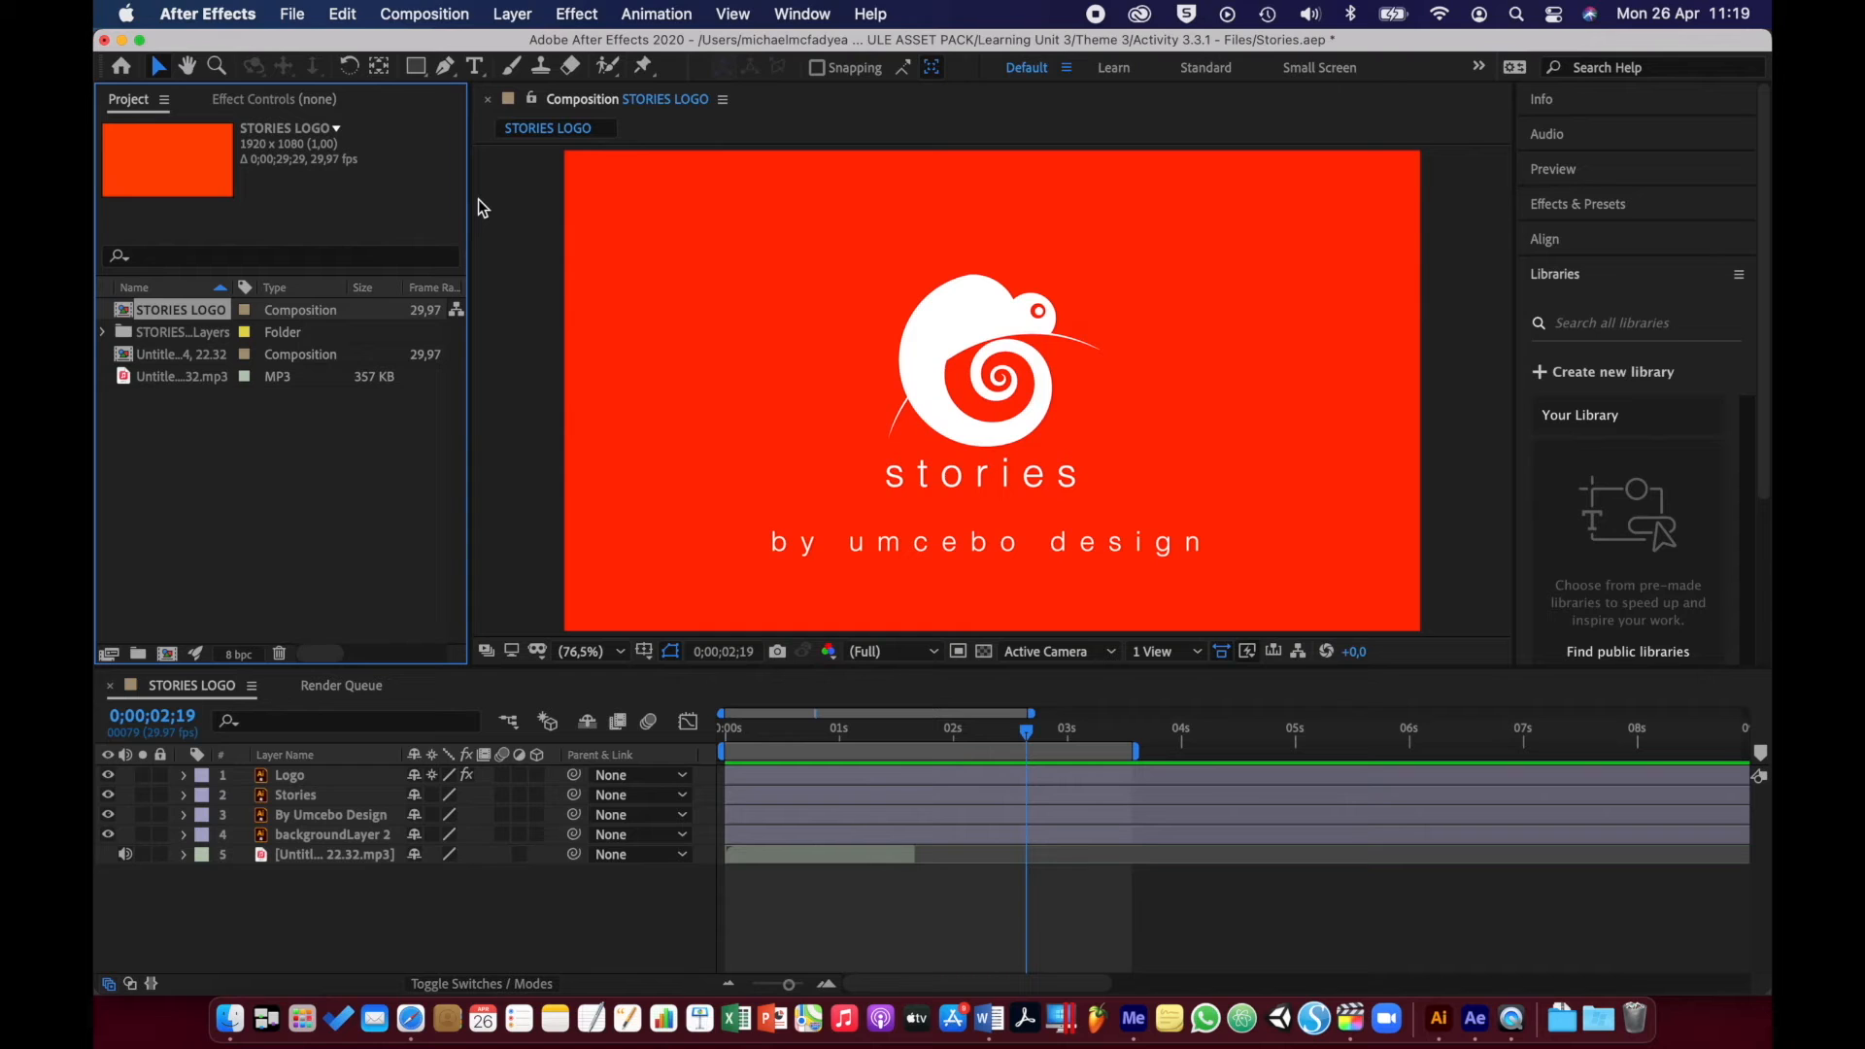
left_click(1134, 1020)
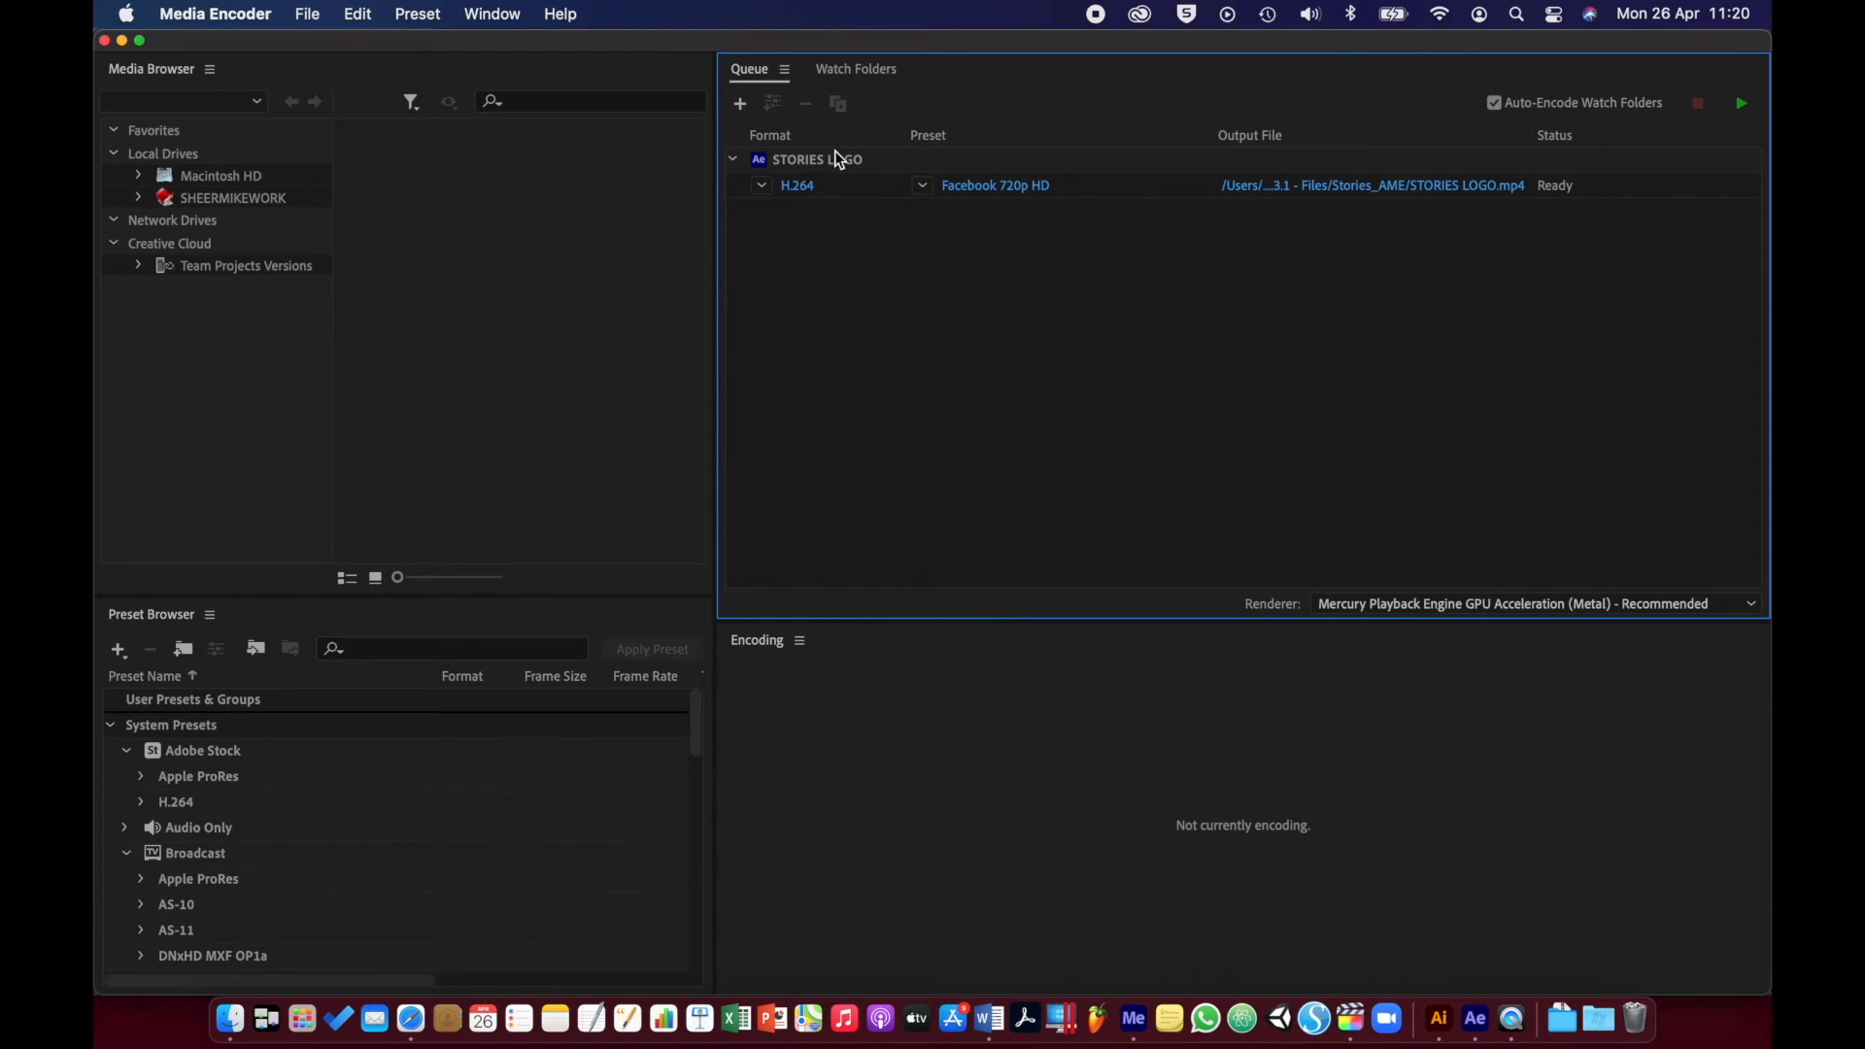
- Add a second output to the STORIES LOGO source in the encoding queue
left_click(785, 163)
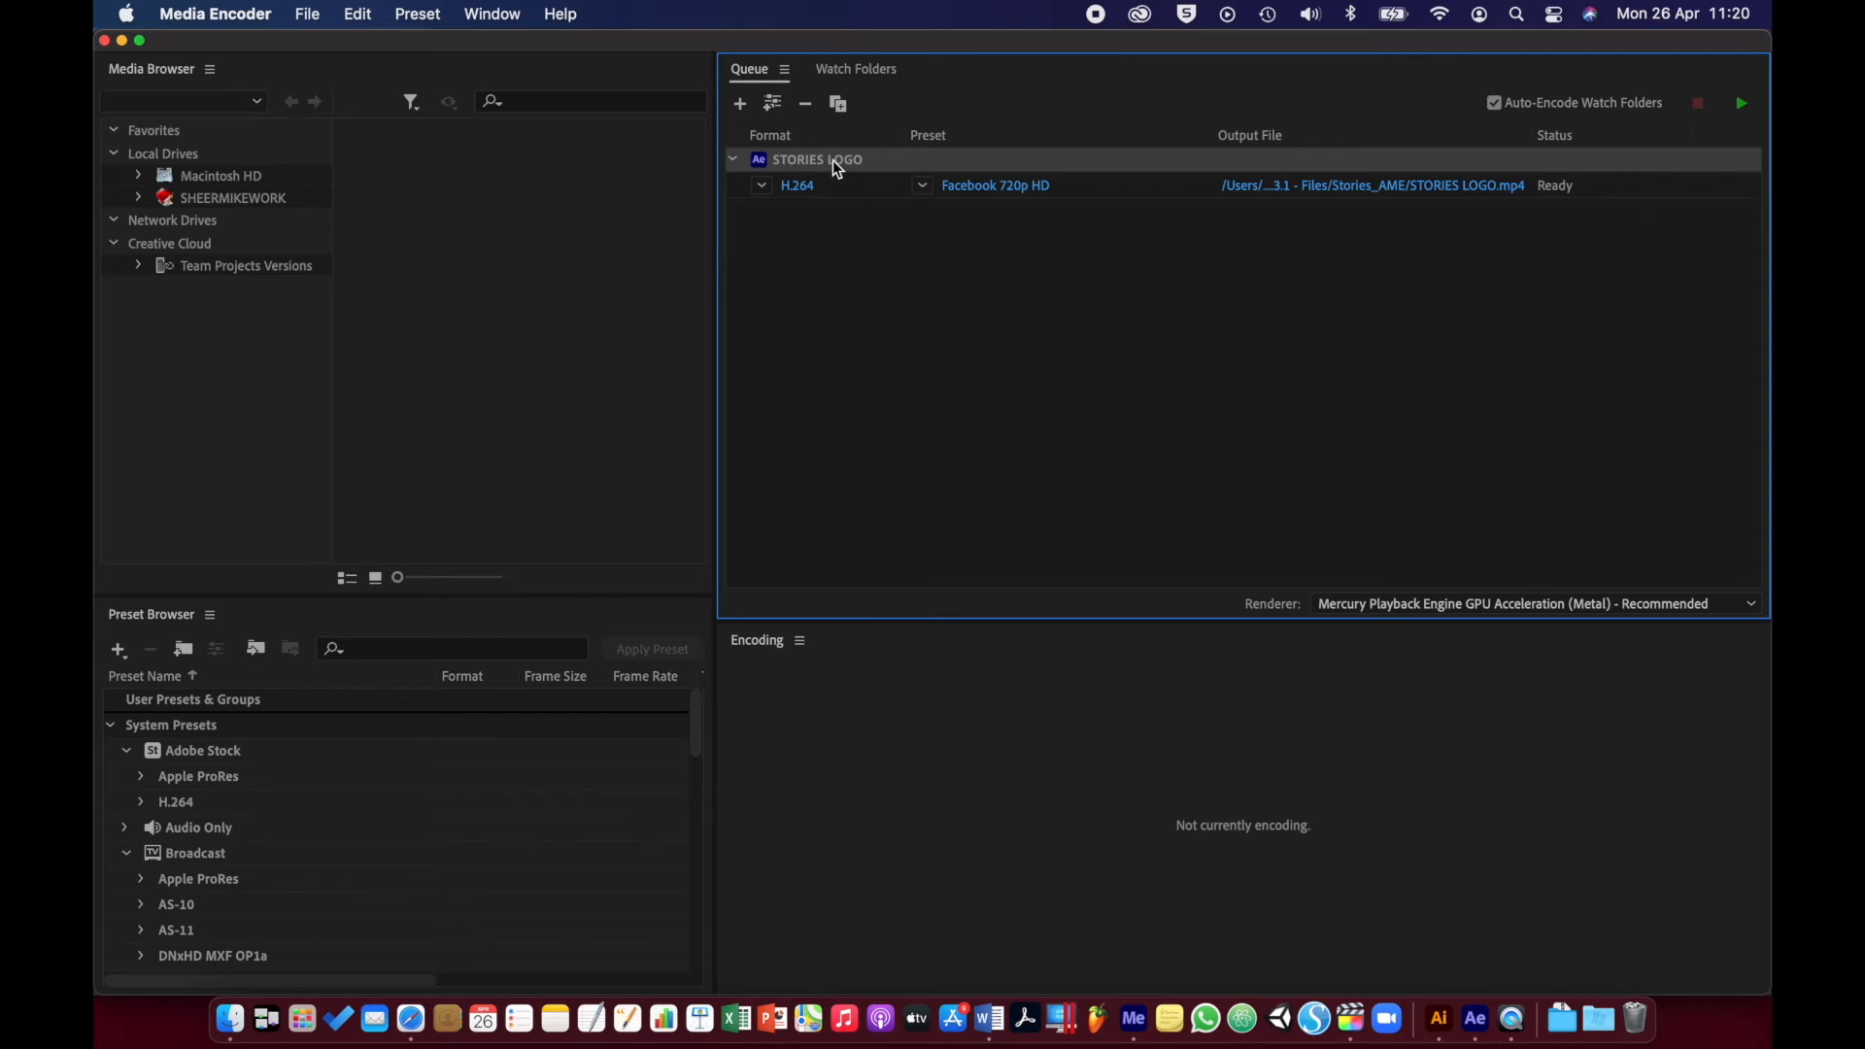
left_click(774, 105)
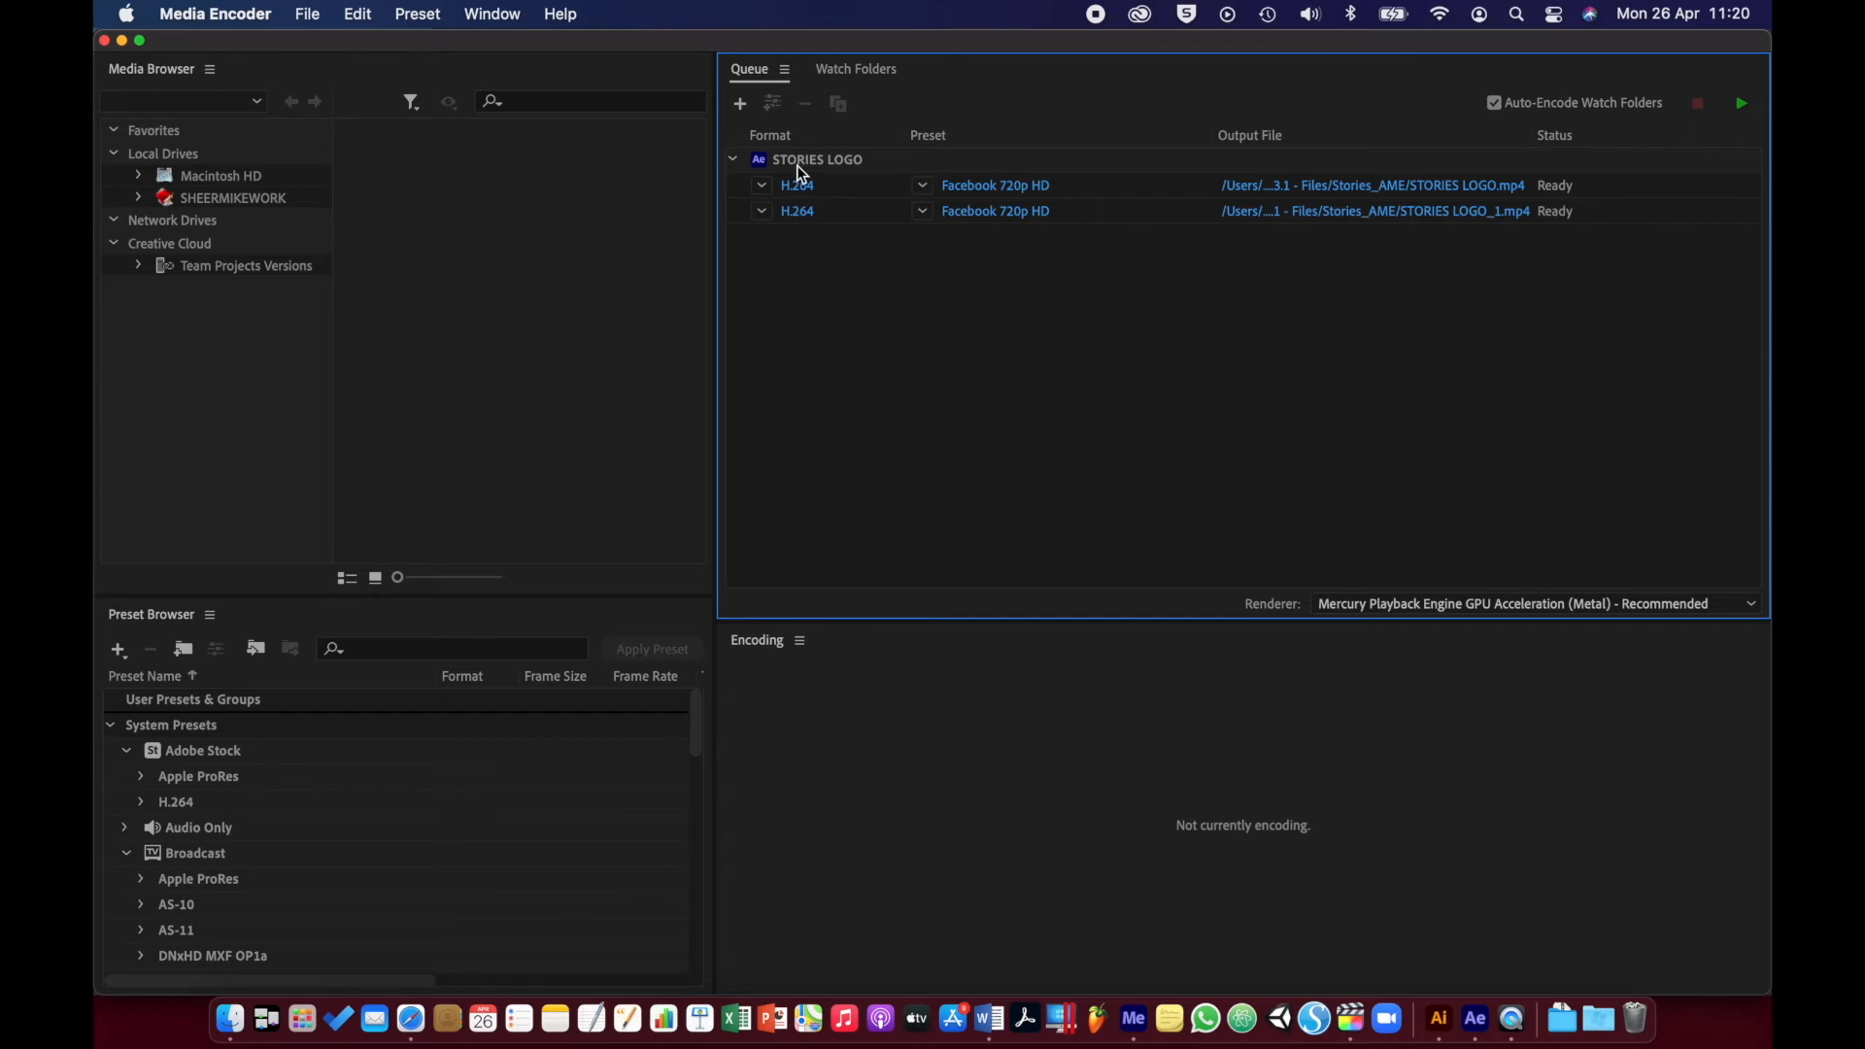
- Add a third output to the STORIES LOGO source and set the first output's format to PNG
left_click(797, 163)
left_click(775, 105)
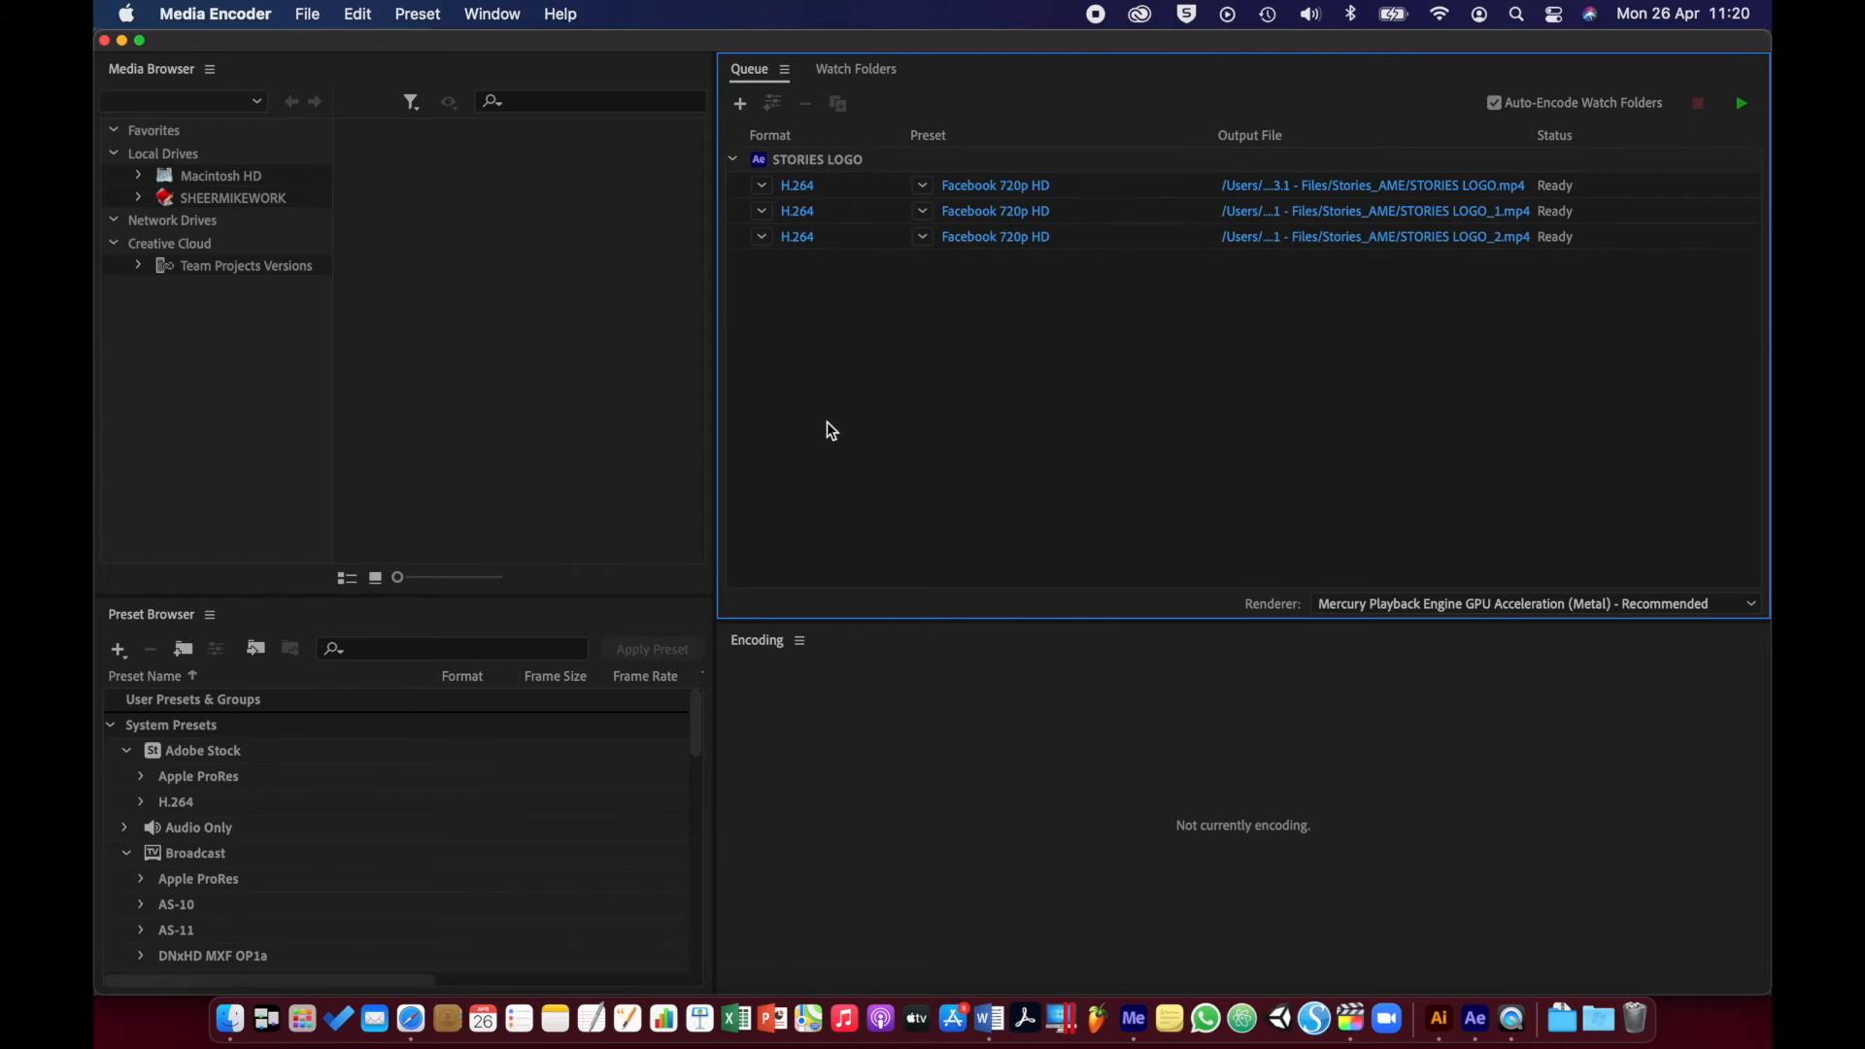
left_click(765, 189)
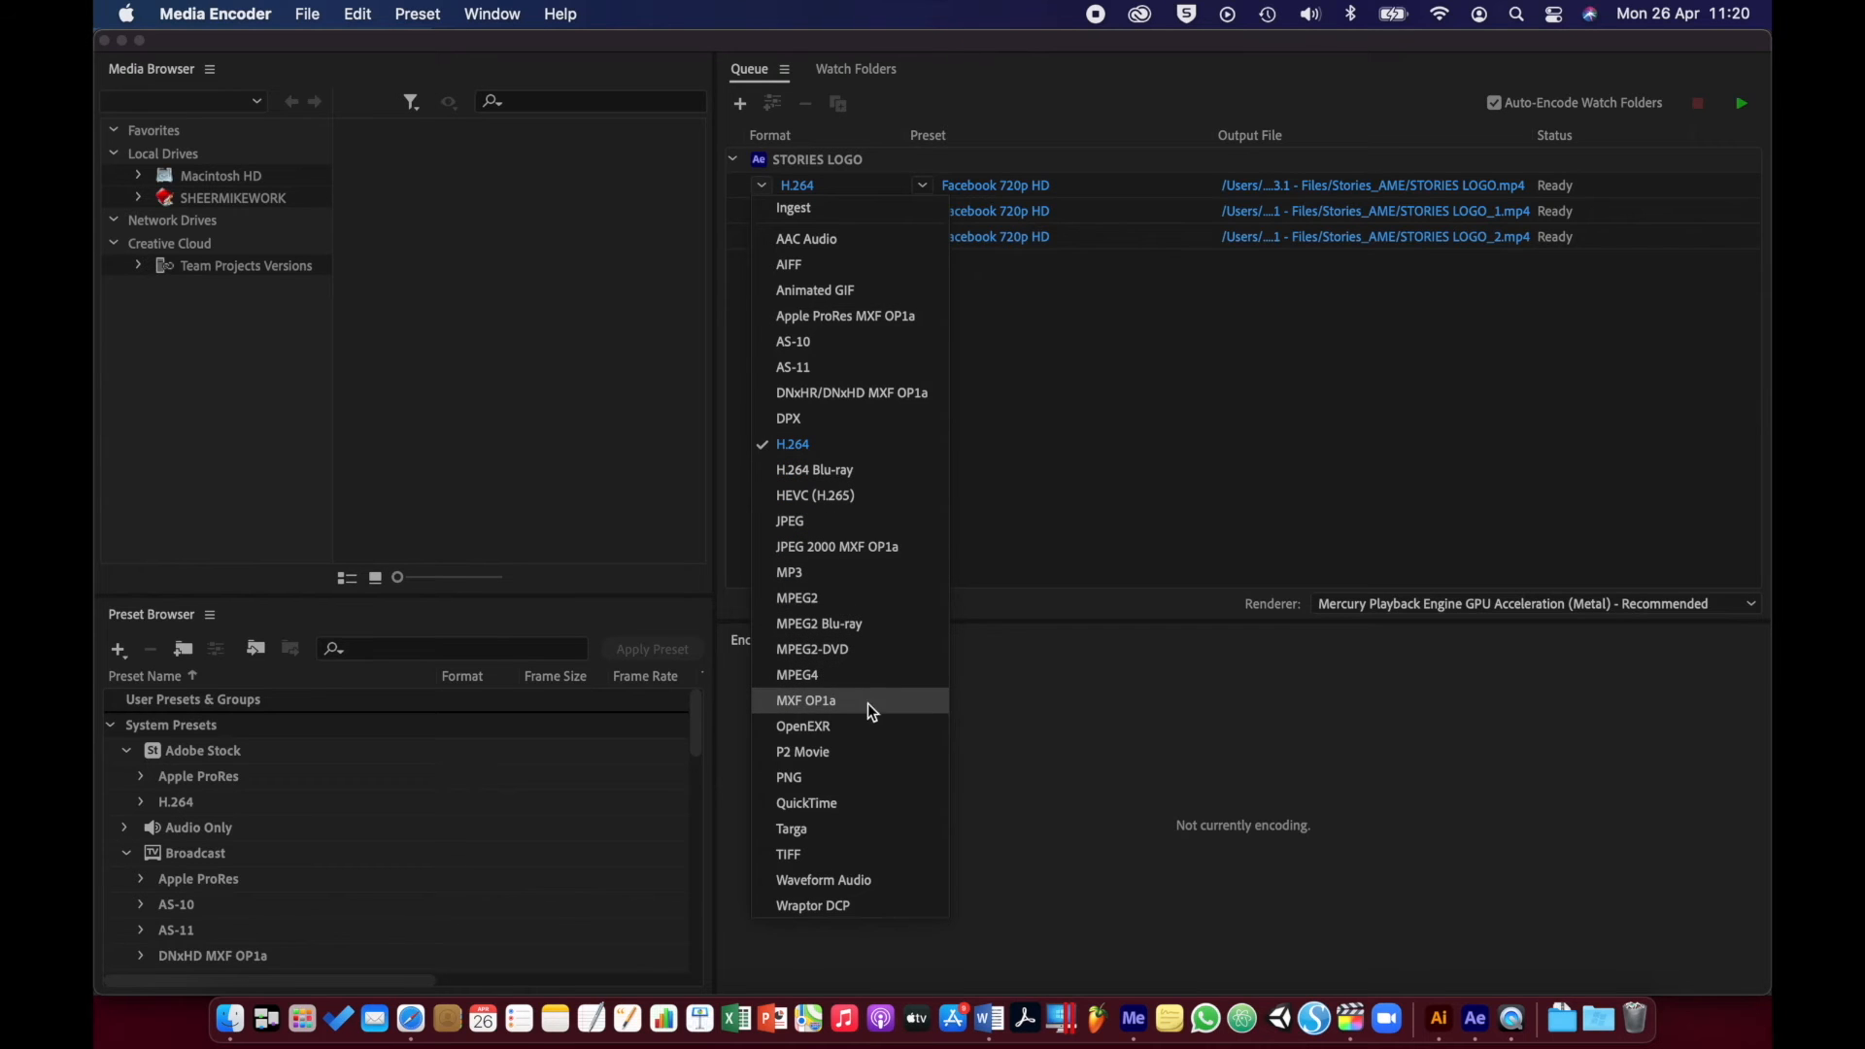
left_click(855, 777)
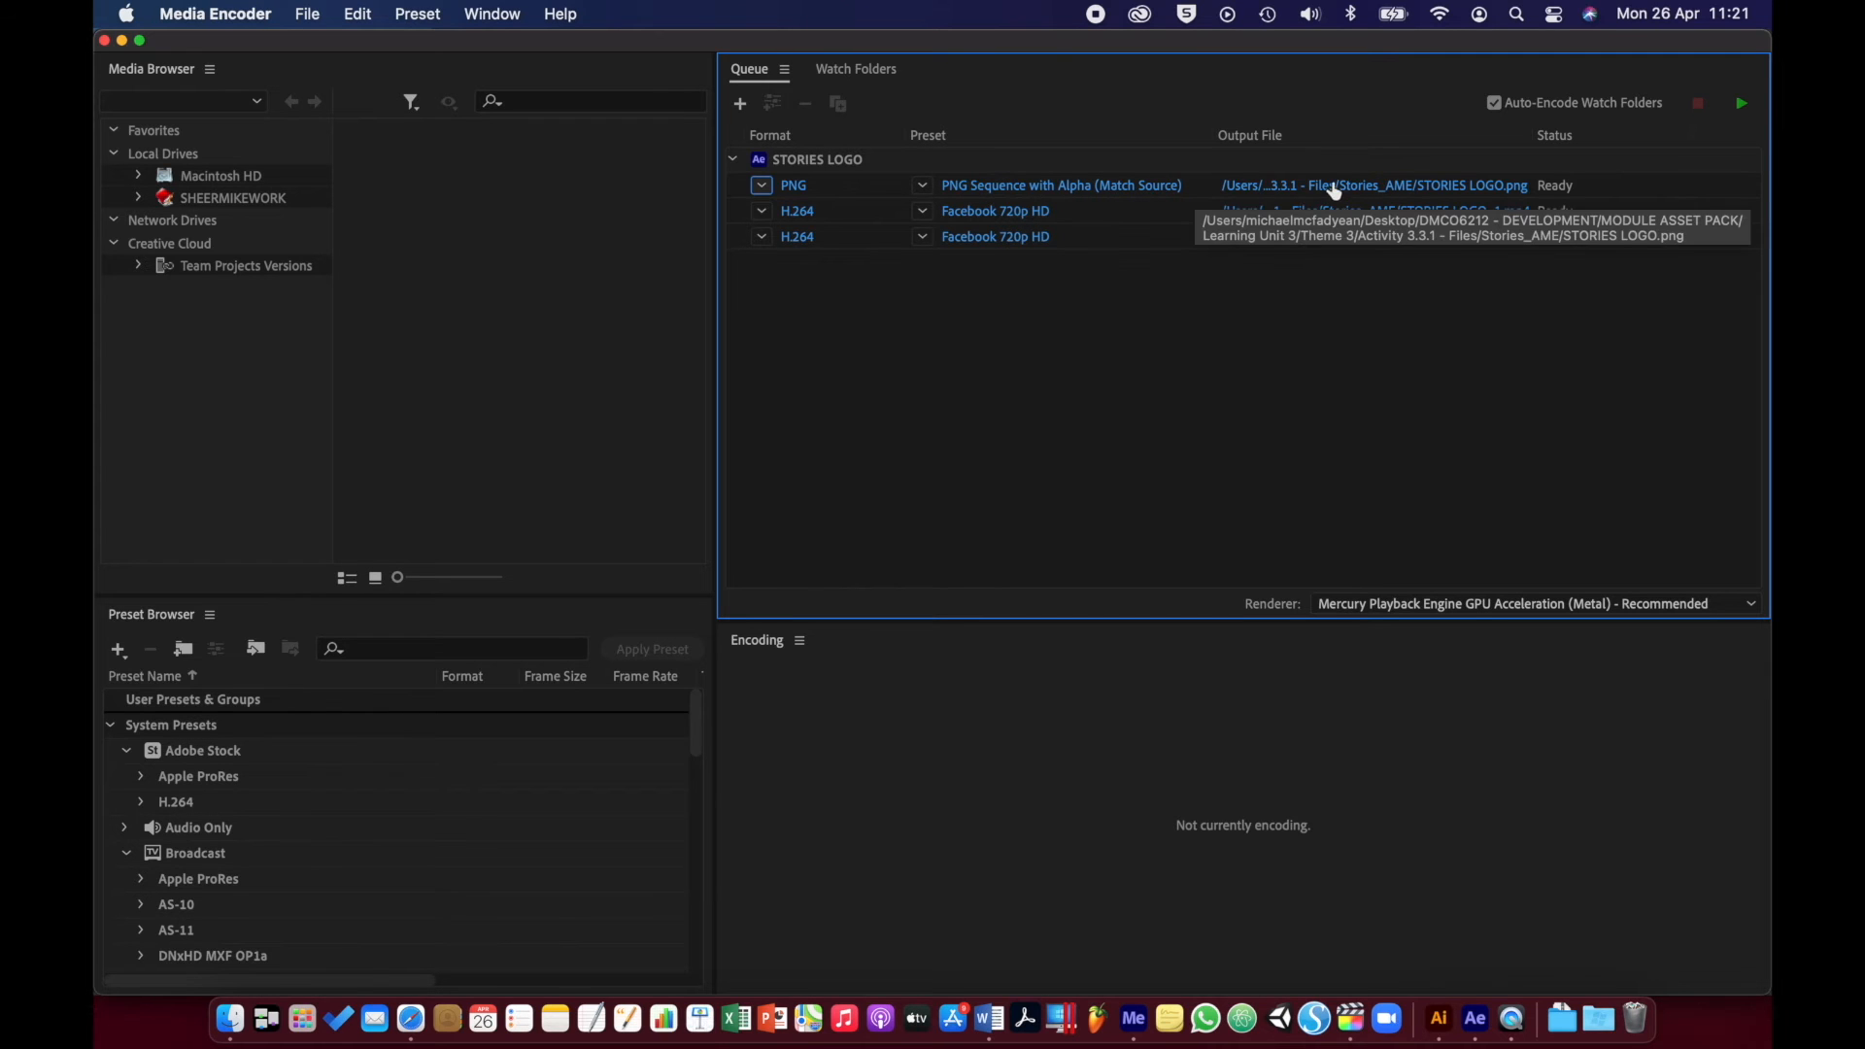
- Create a folder named RE?NDERS on the Desktop while choosing the PNG output's save location
left_click(1362, 193)
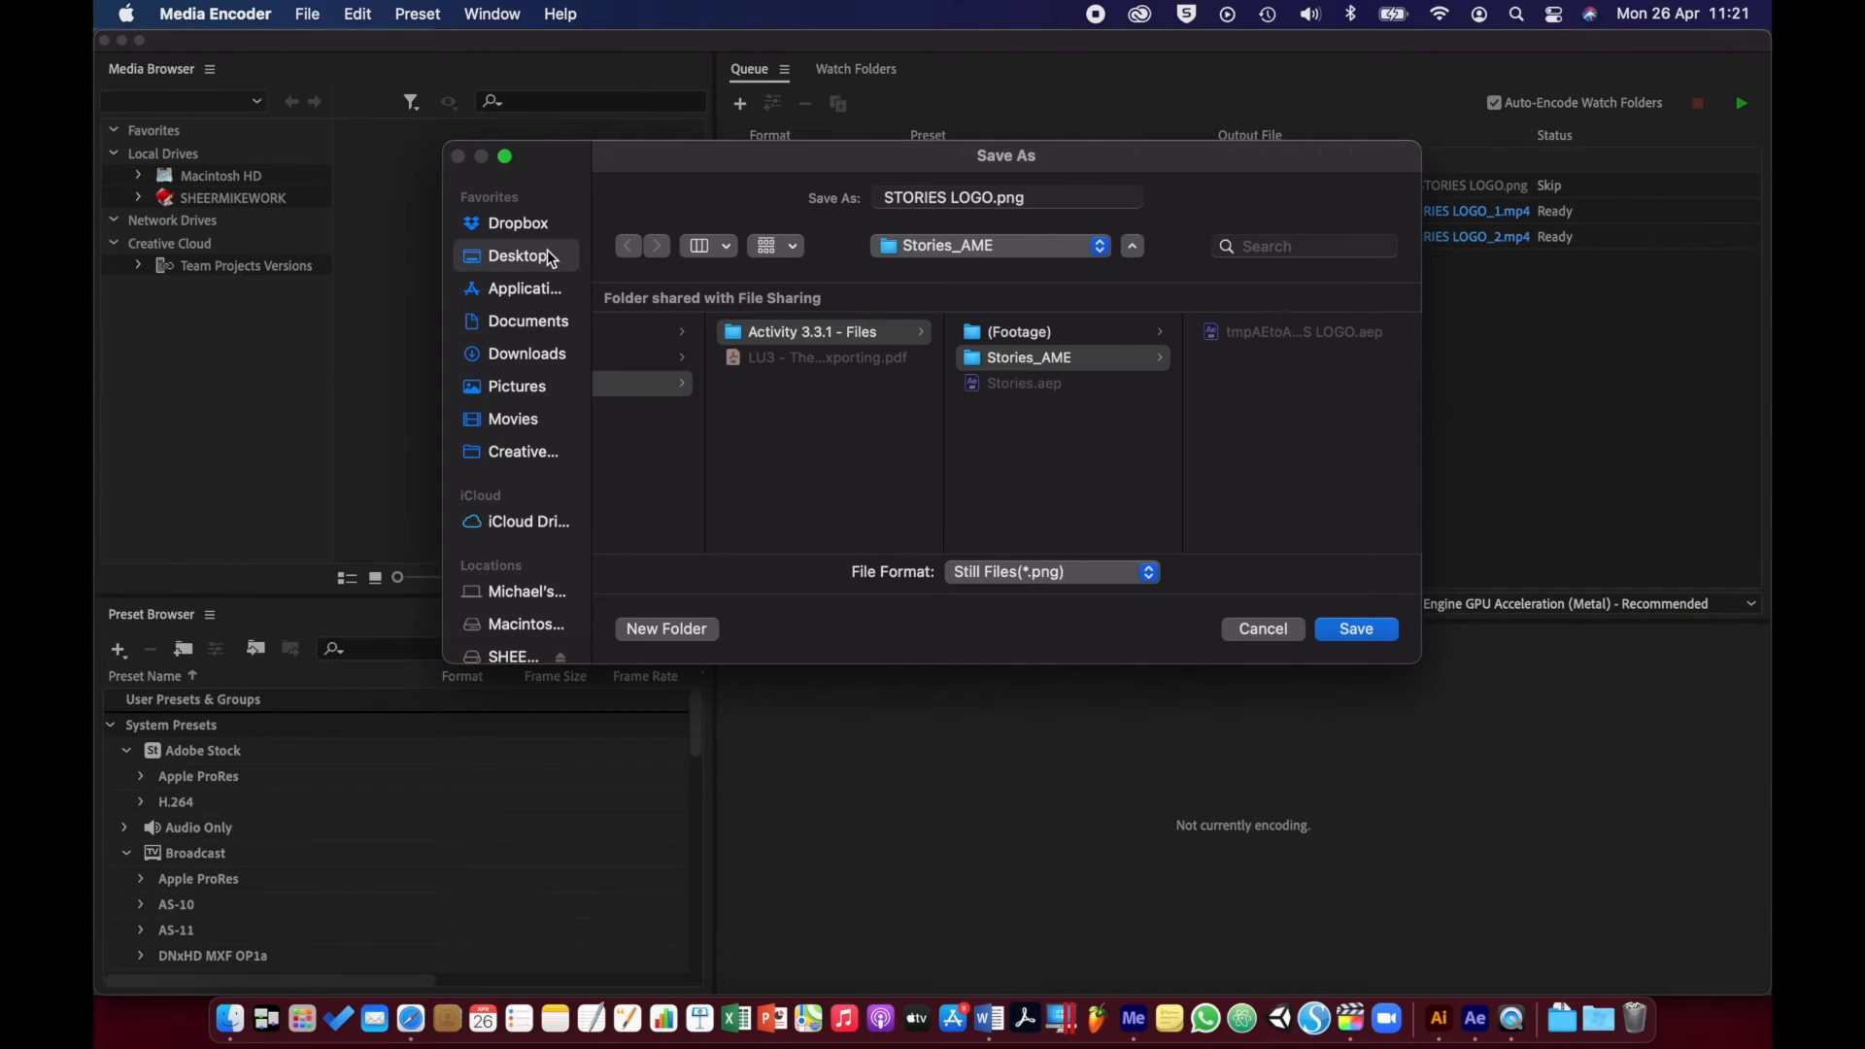
left_click(550, 258)
left_click(687, 632)
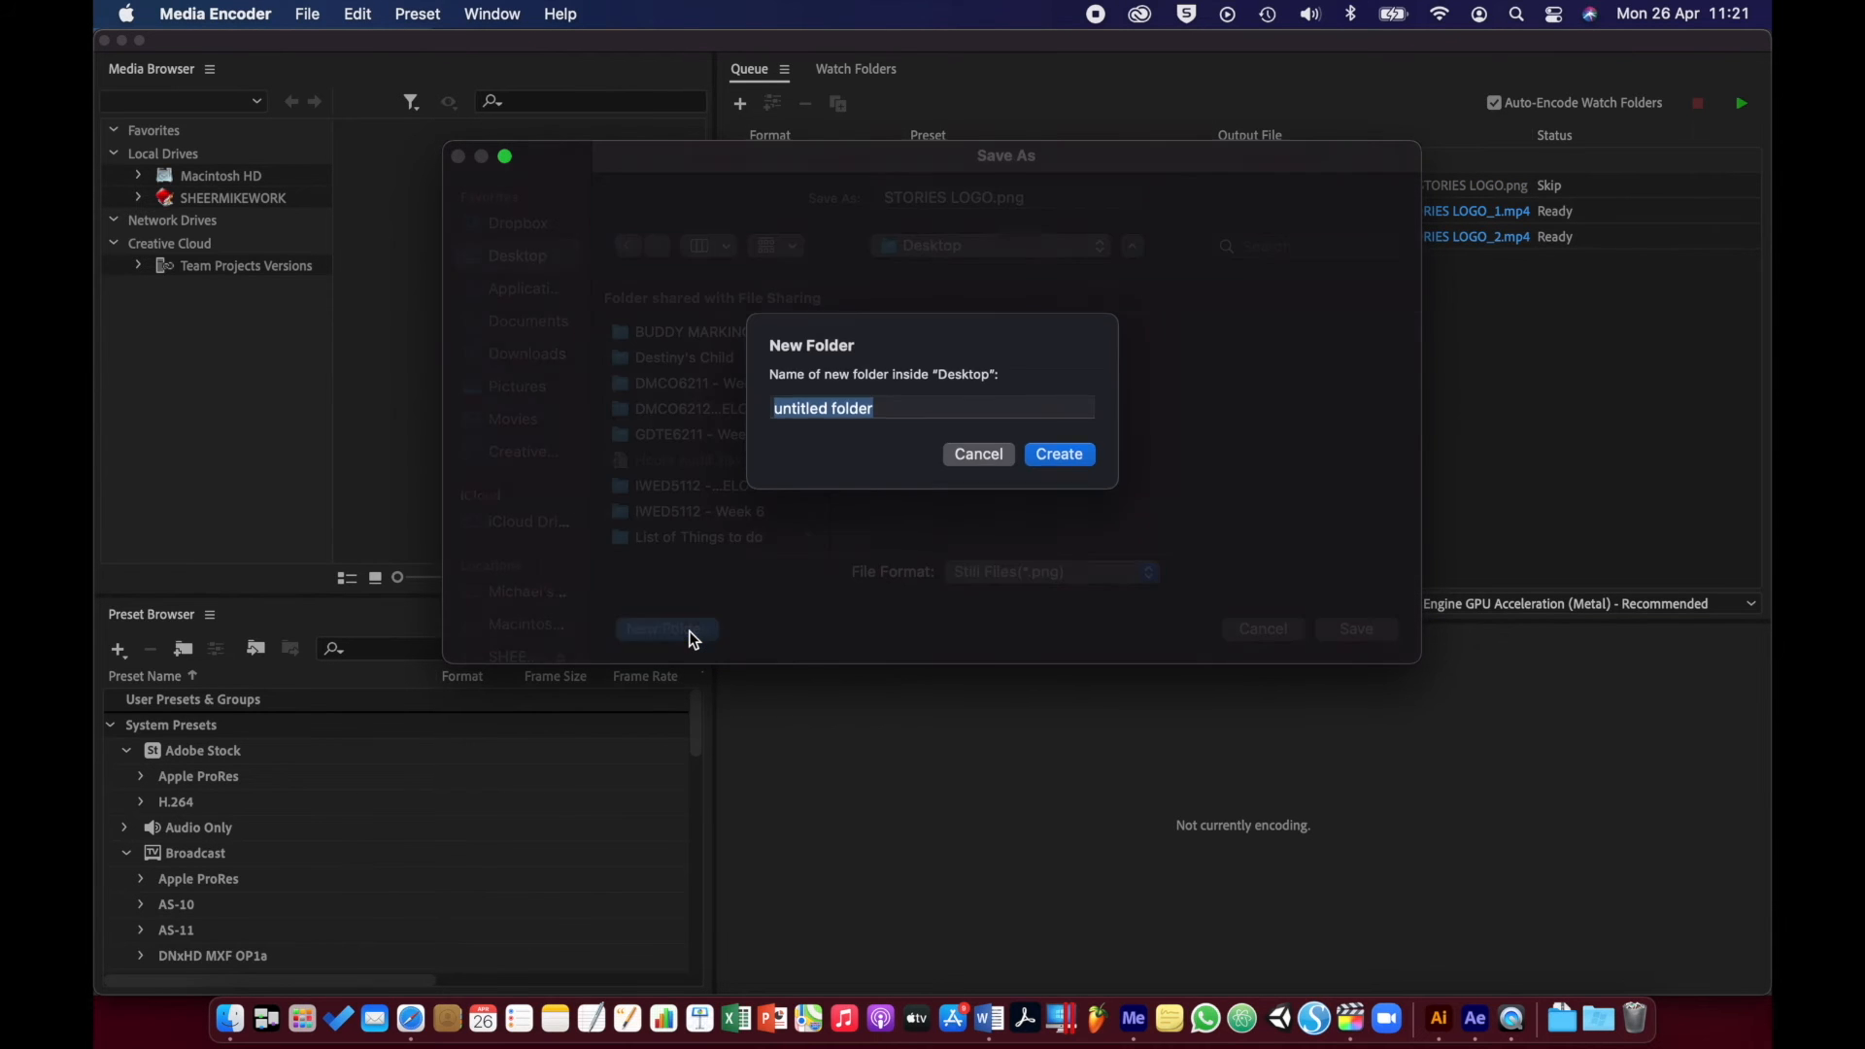
type("RE?NDERS")
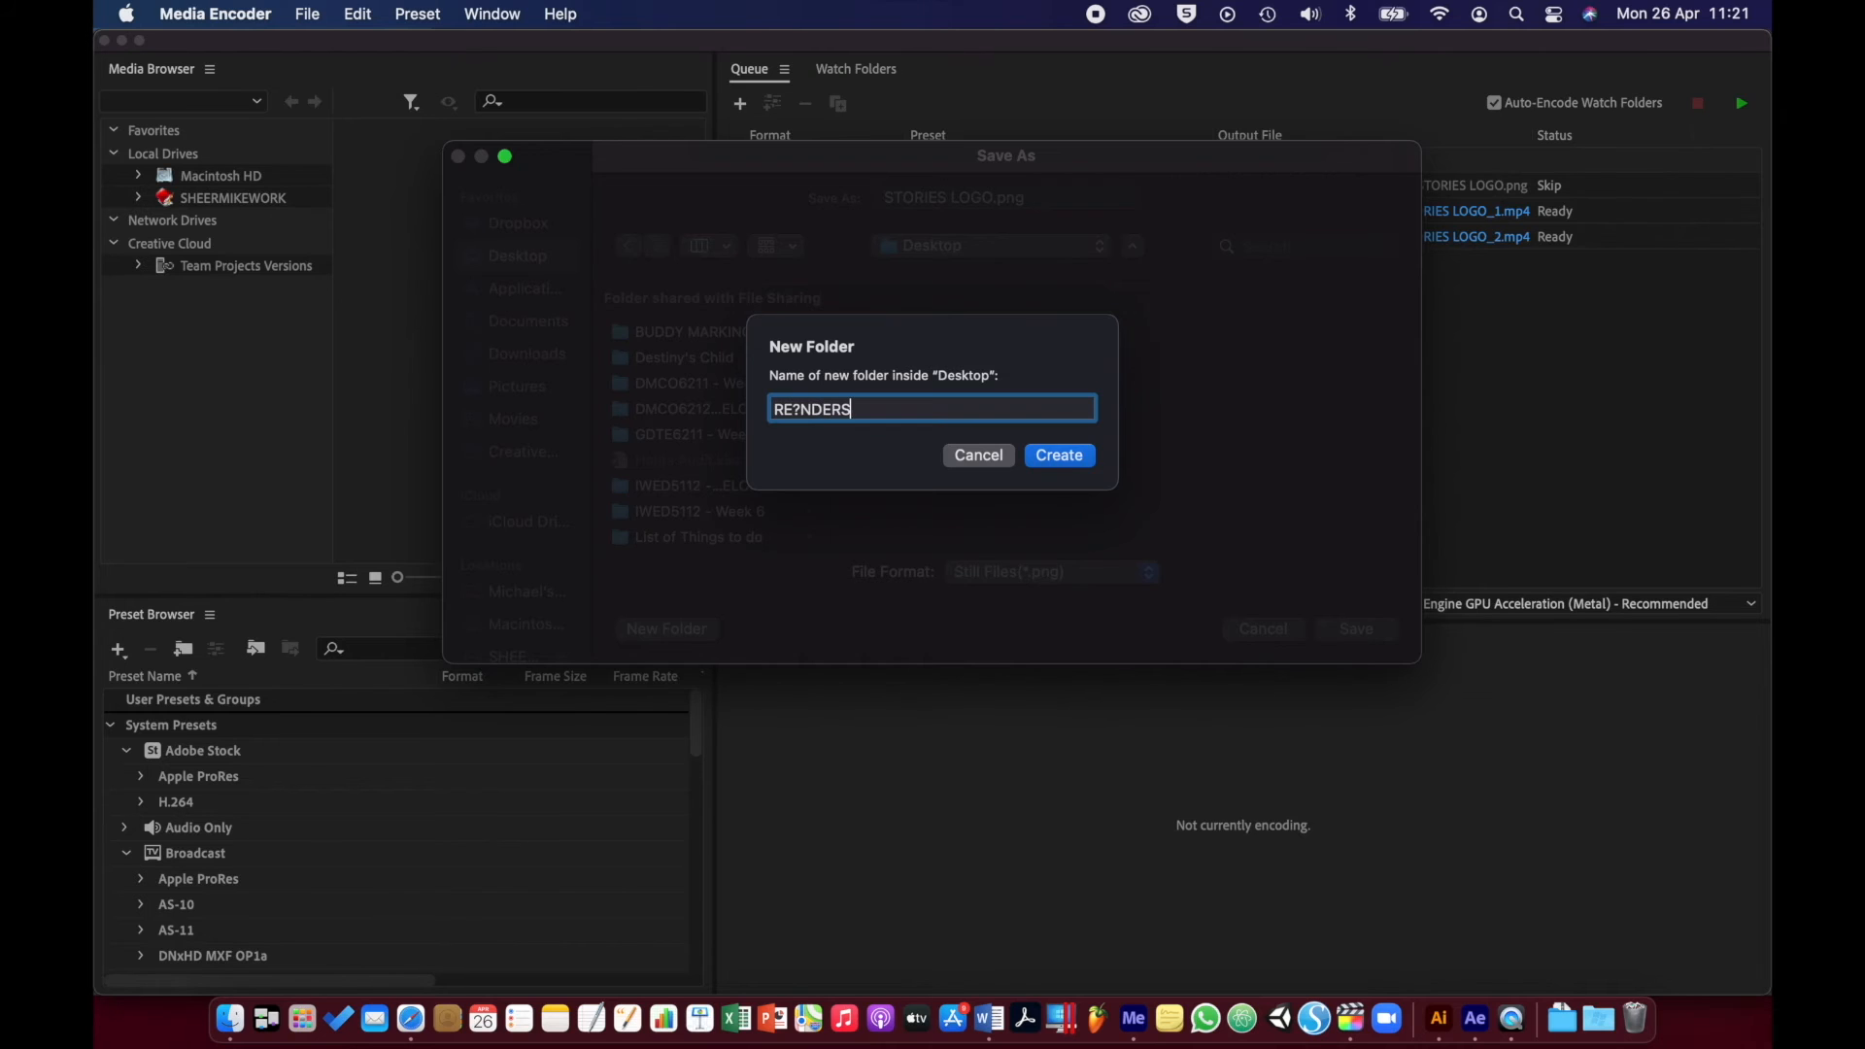
key("Return")
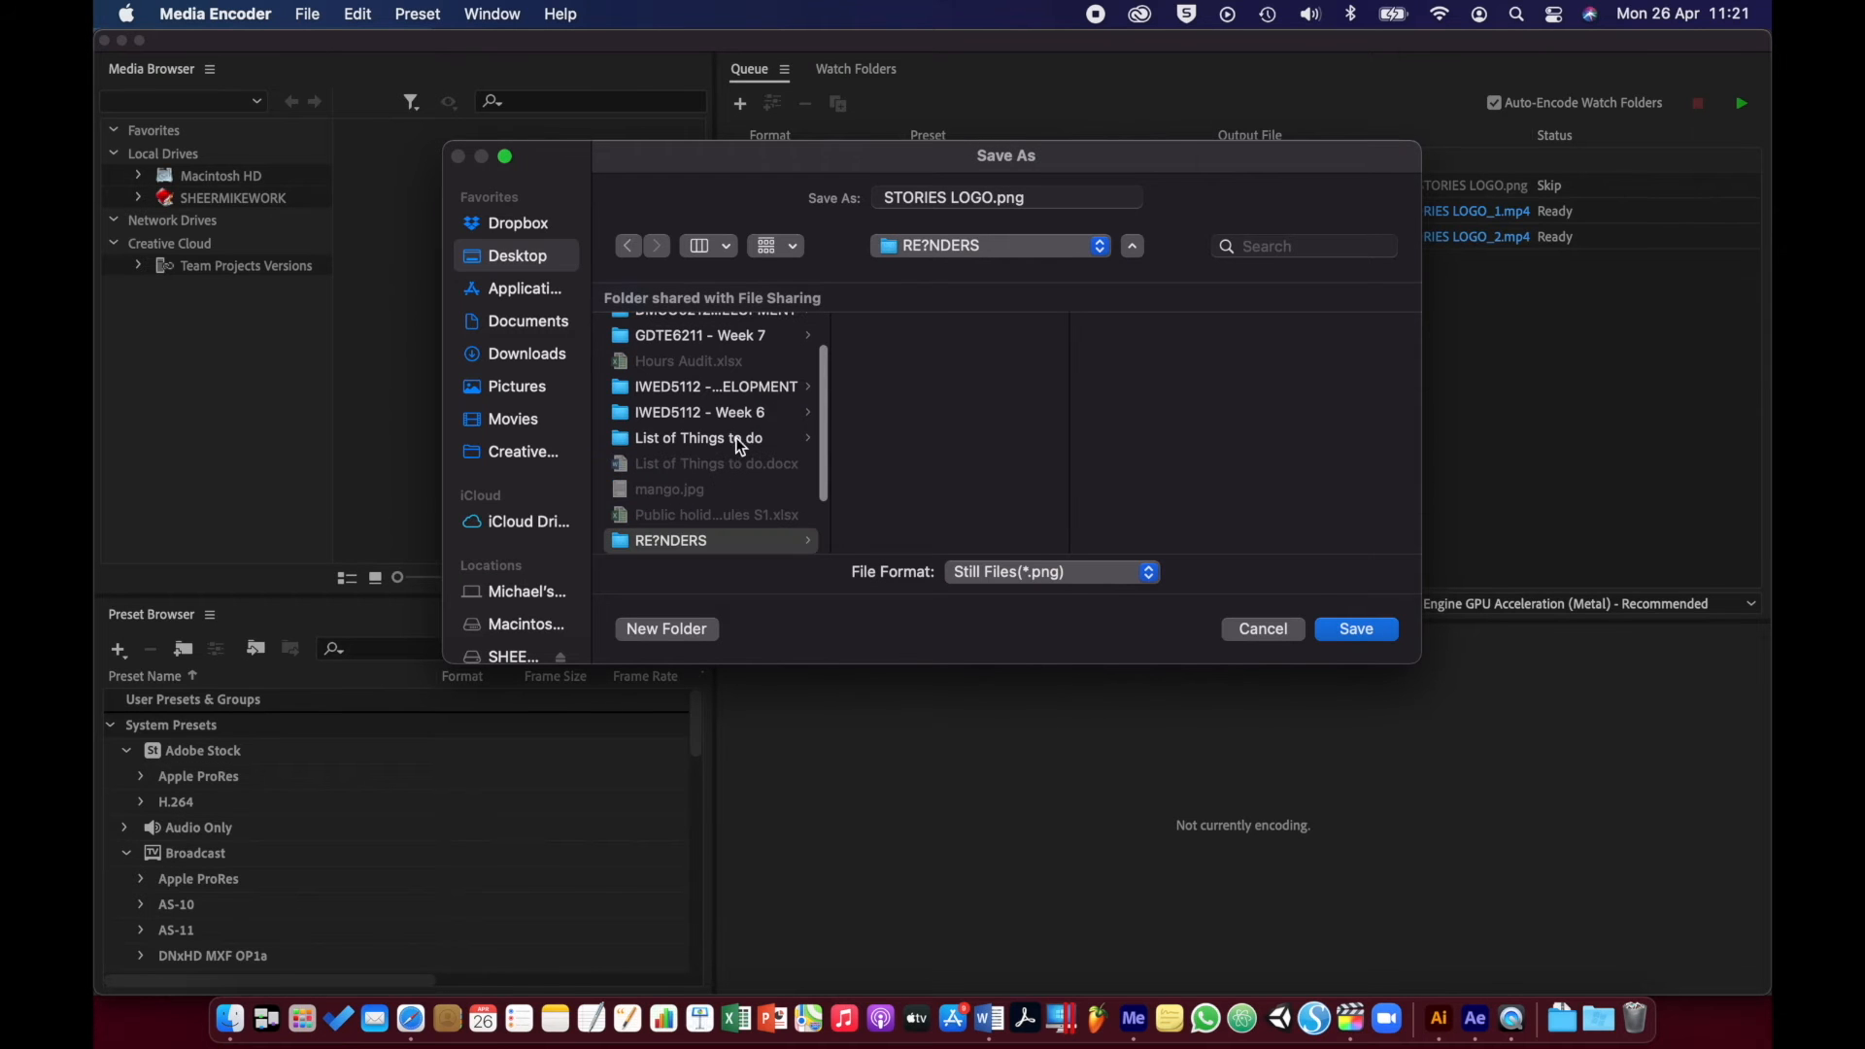
- Create a Sequence subfolder inside RE?NDERS and save the PNG output STORIES LOGO.png there
left_click(650, 634)
type("Seaquence")
key("BackSpace")
key("BackSpace")
key("BackSpace")
key("BackSpace")
key("BackSpace")
key("BackSpace")
key("BackSpace")
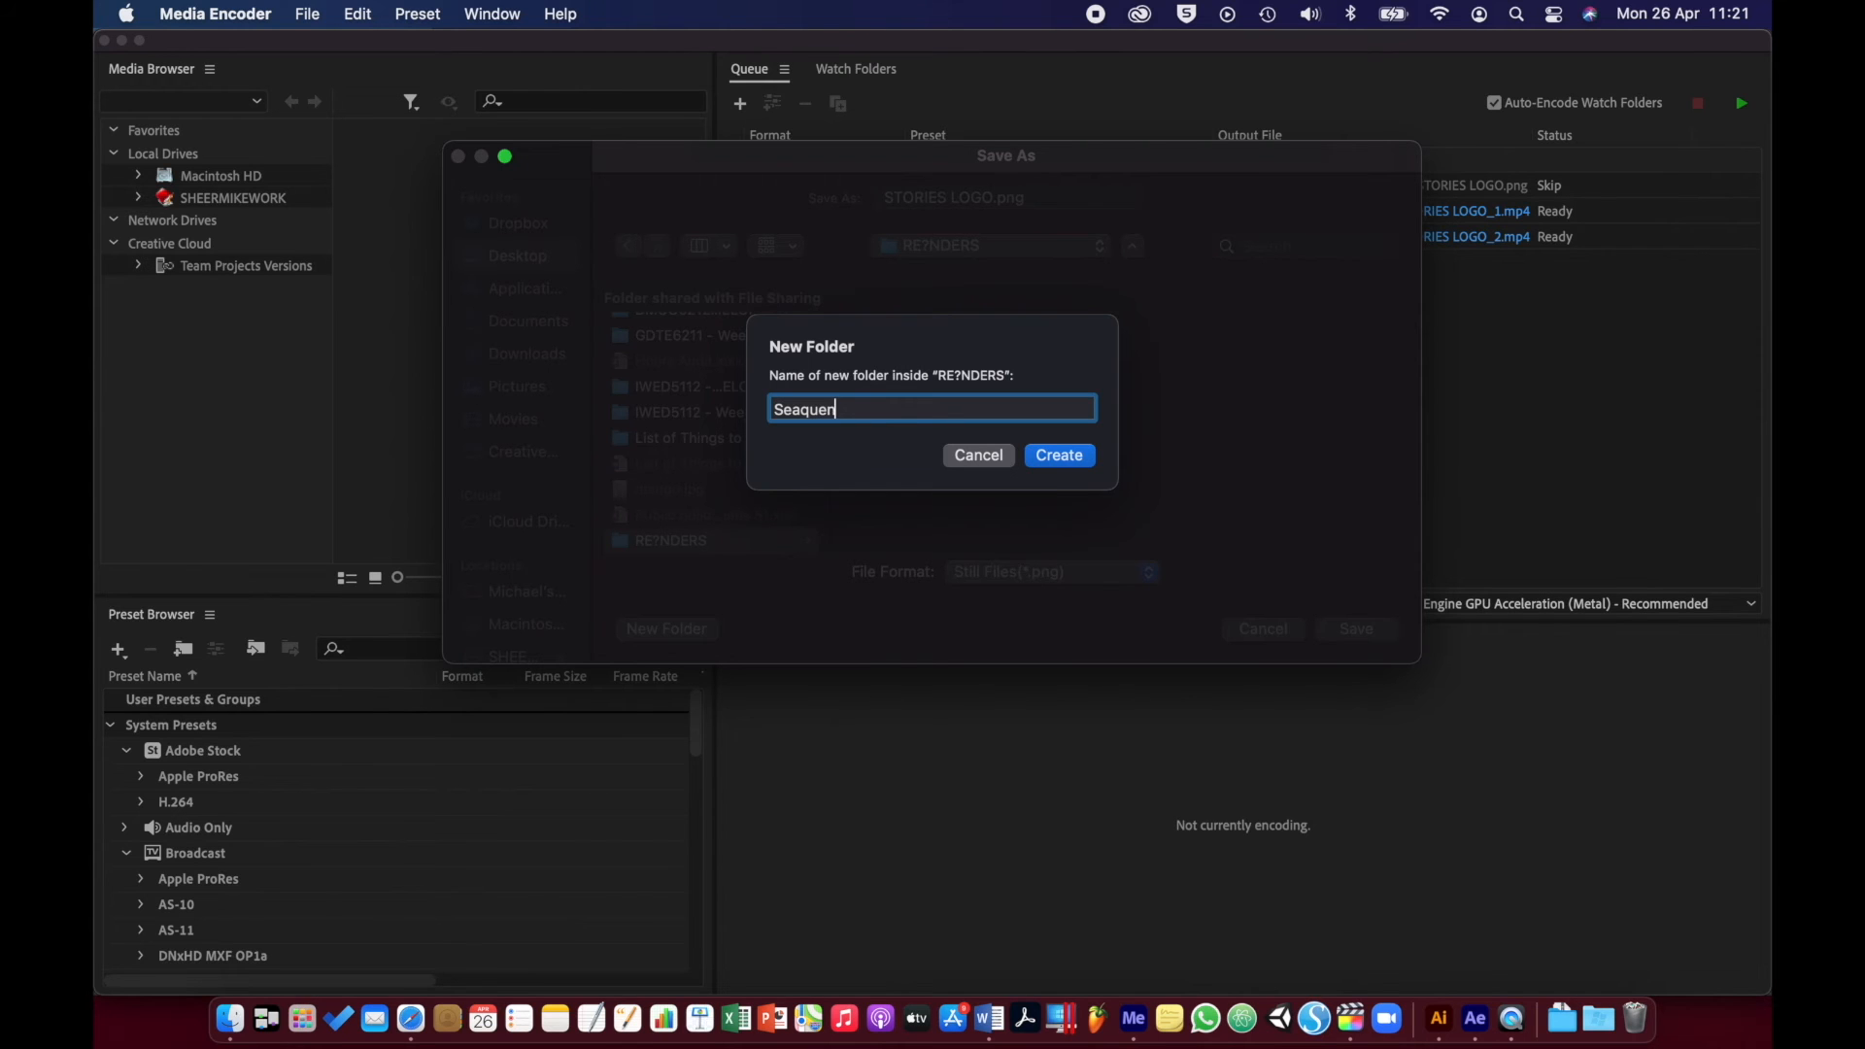
type("quence")
left_click(1051, 459)
left_click(1379, 633)
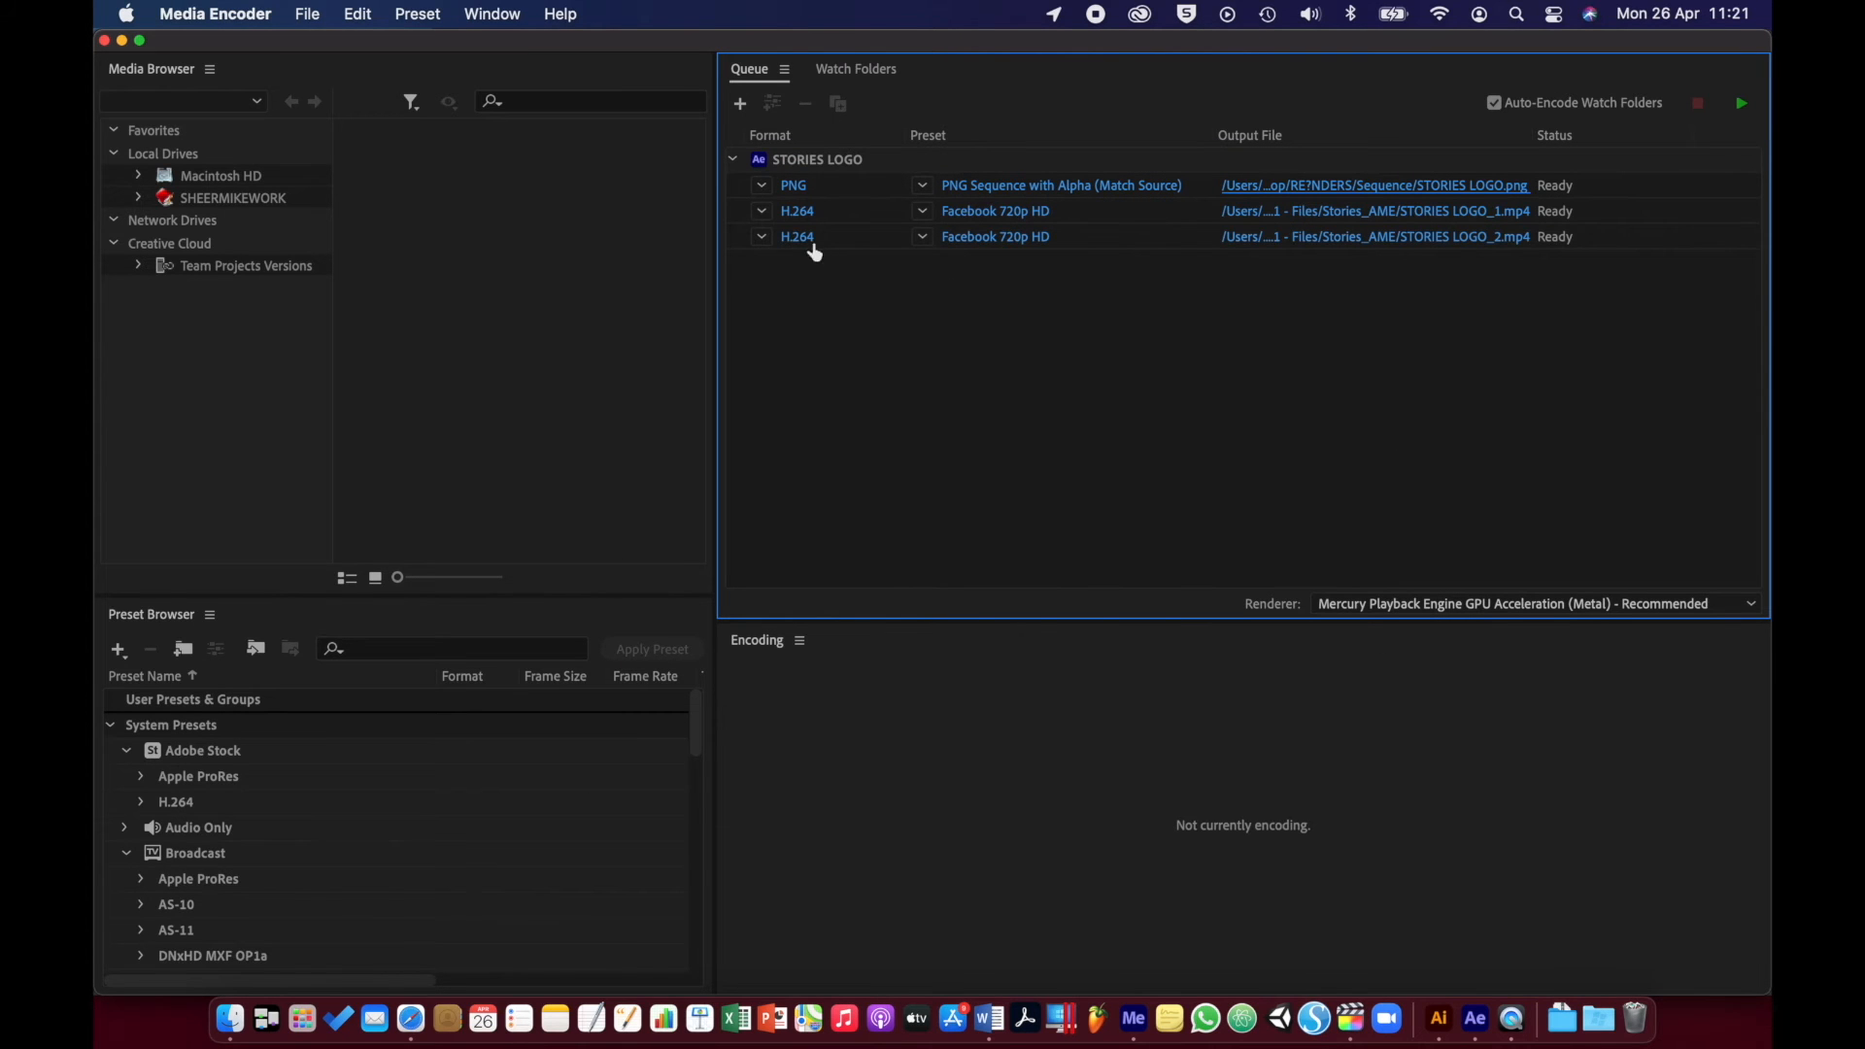
- Keep the second output's format as H.264 and apply the YouTube 1080p Full HD preset
left_click(761, 212)
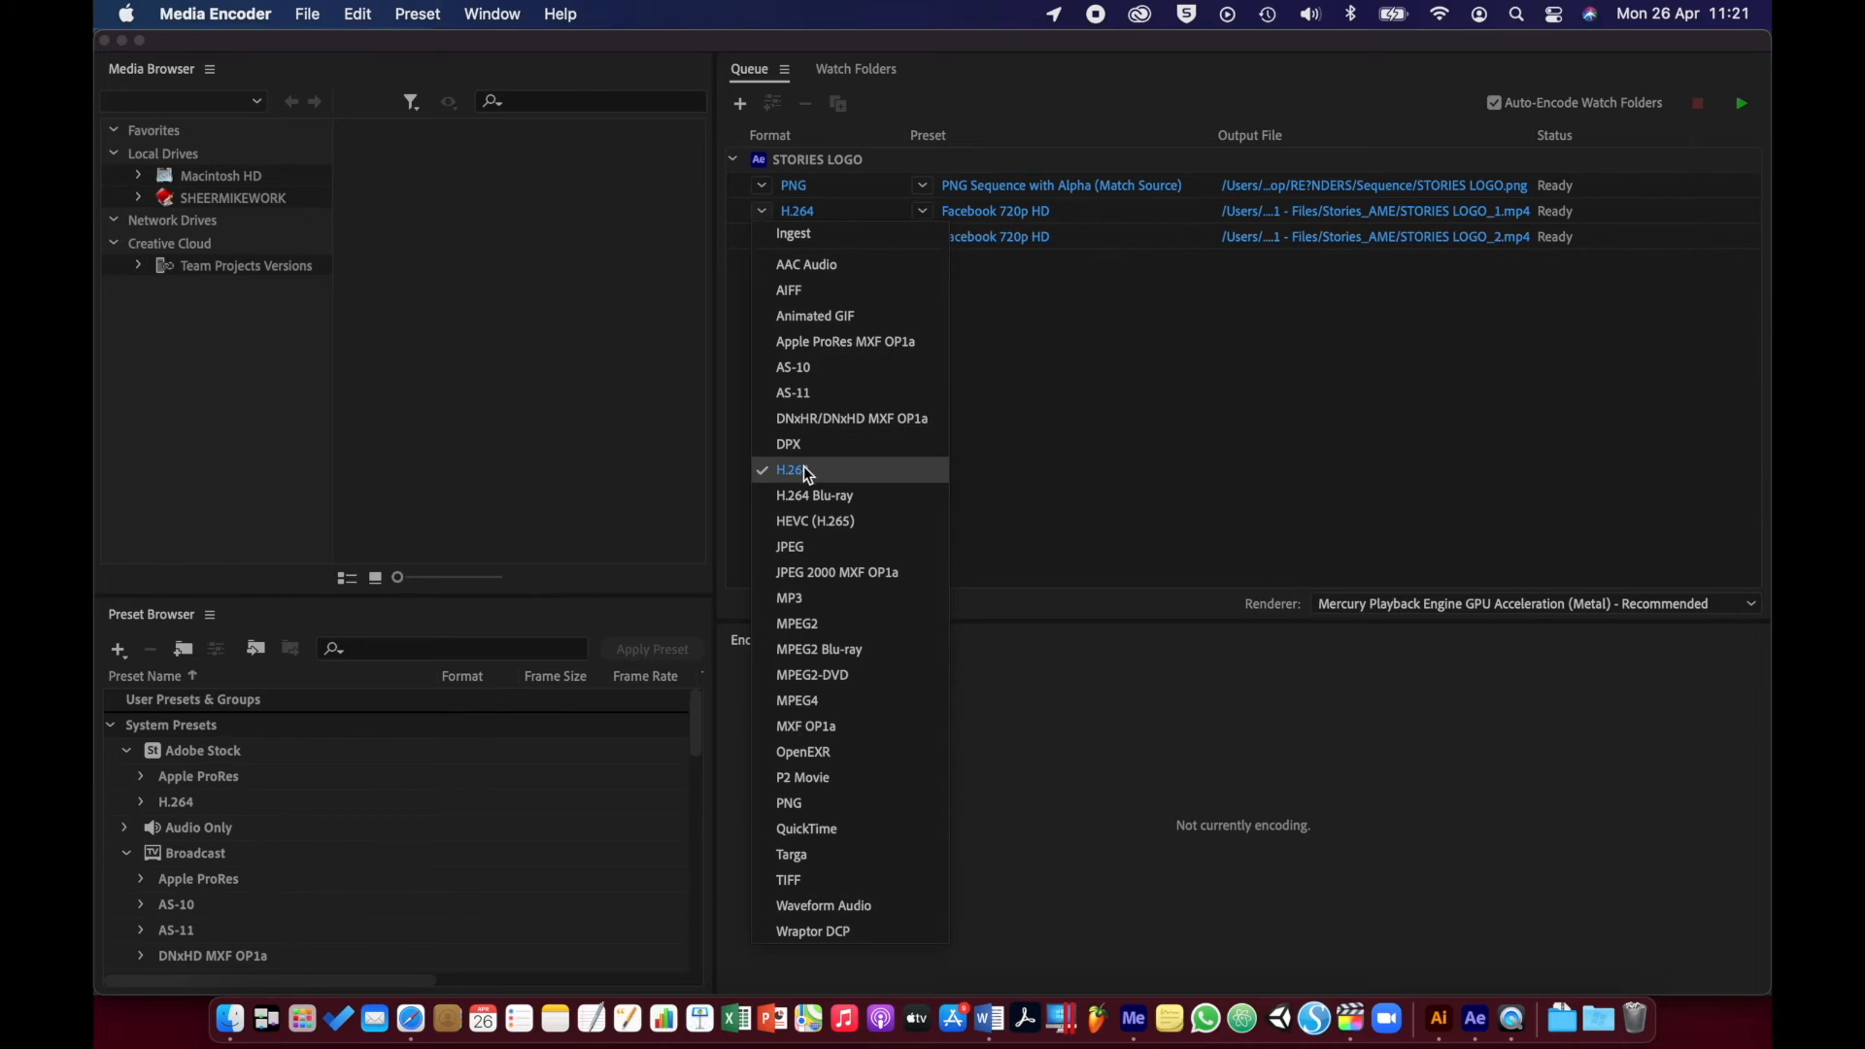
left_click(845, 470)
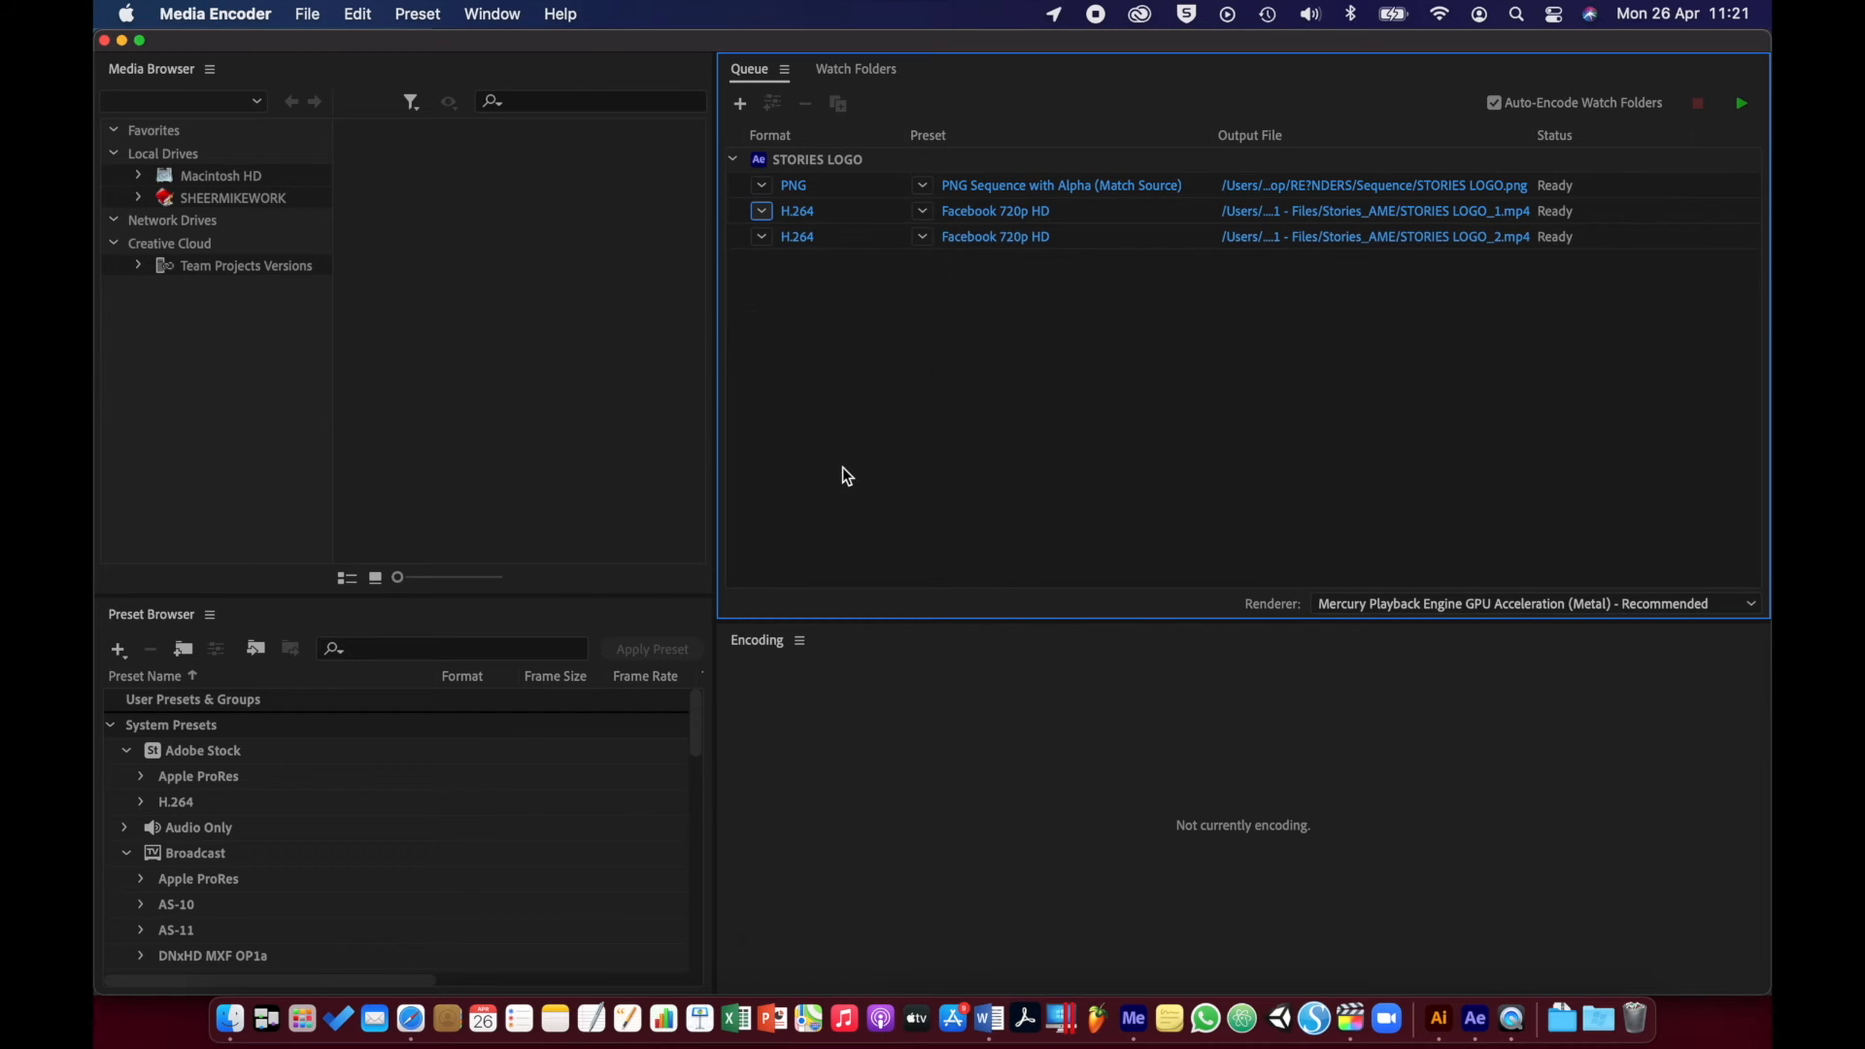
left_click(925, 215)
left_click(924, 216)
left_click(925, 216)
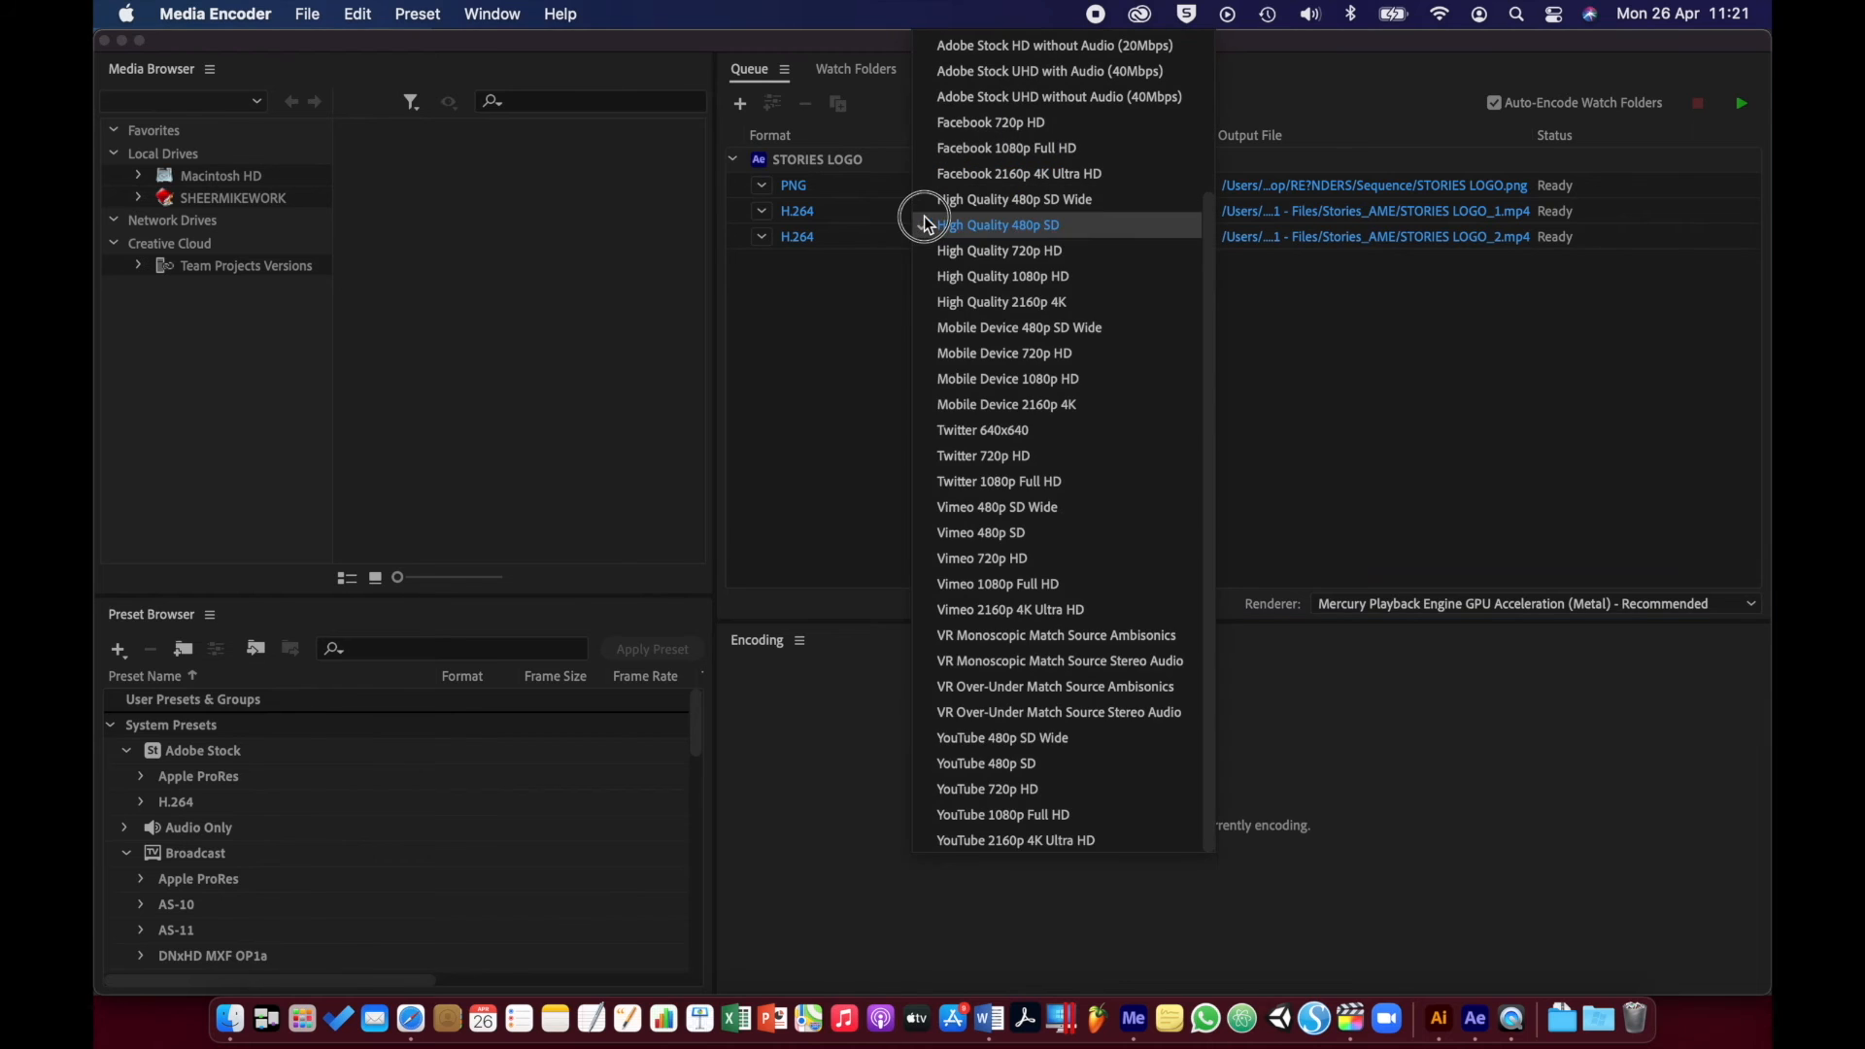
left_click(1010, 815)
- Set the second output's file to YouTube.mp4 in the RE?NDERS folder on the Desktop
left_click(1333, 216)
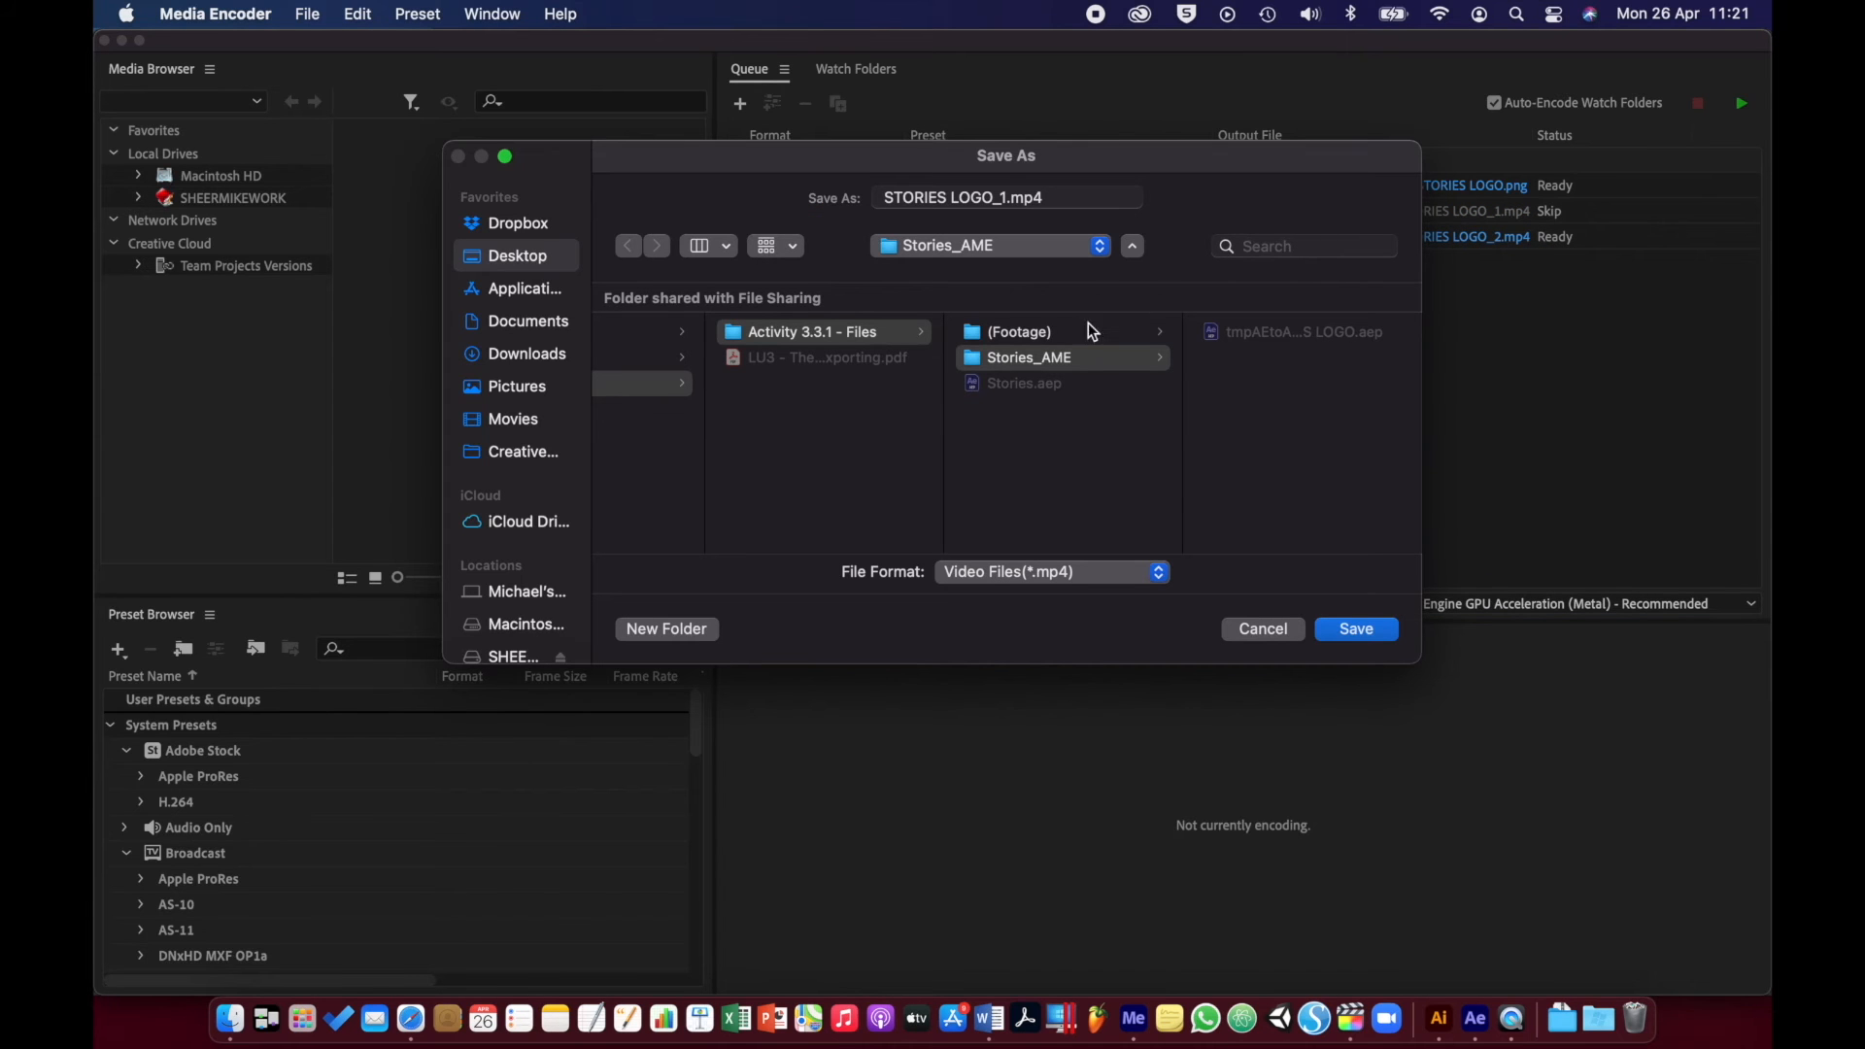
left_click(541, 271)
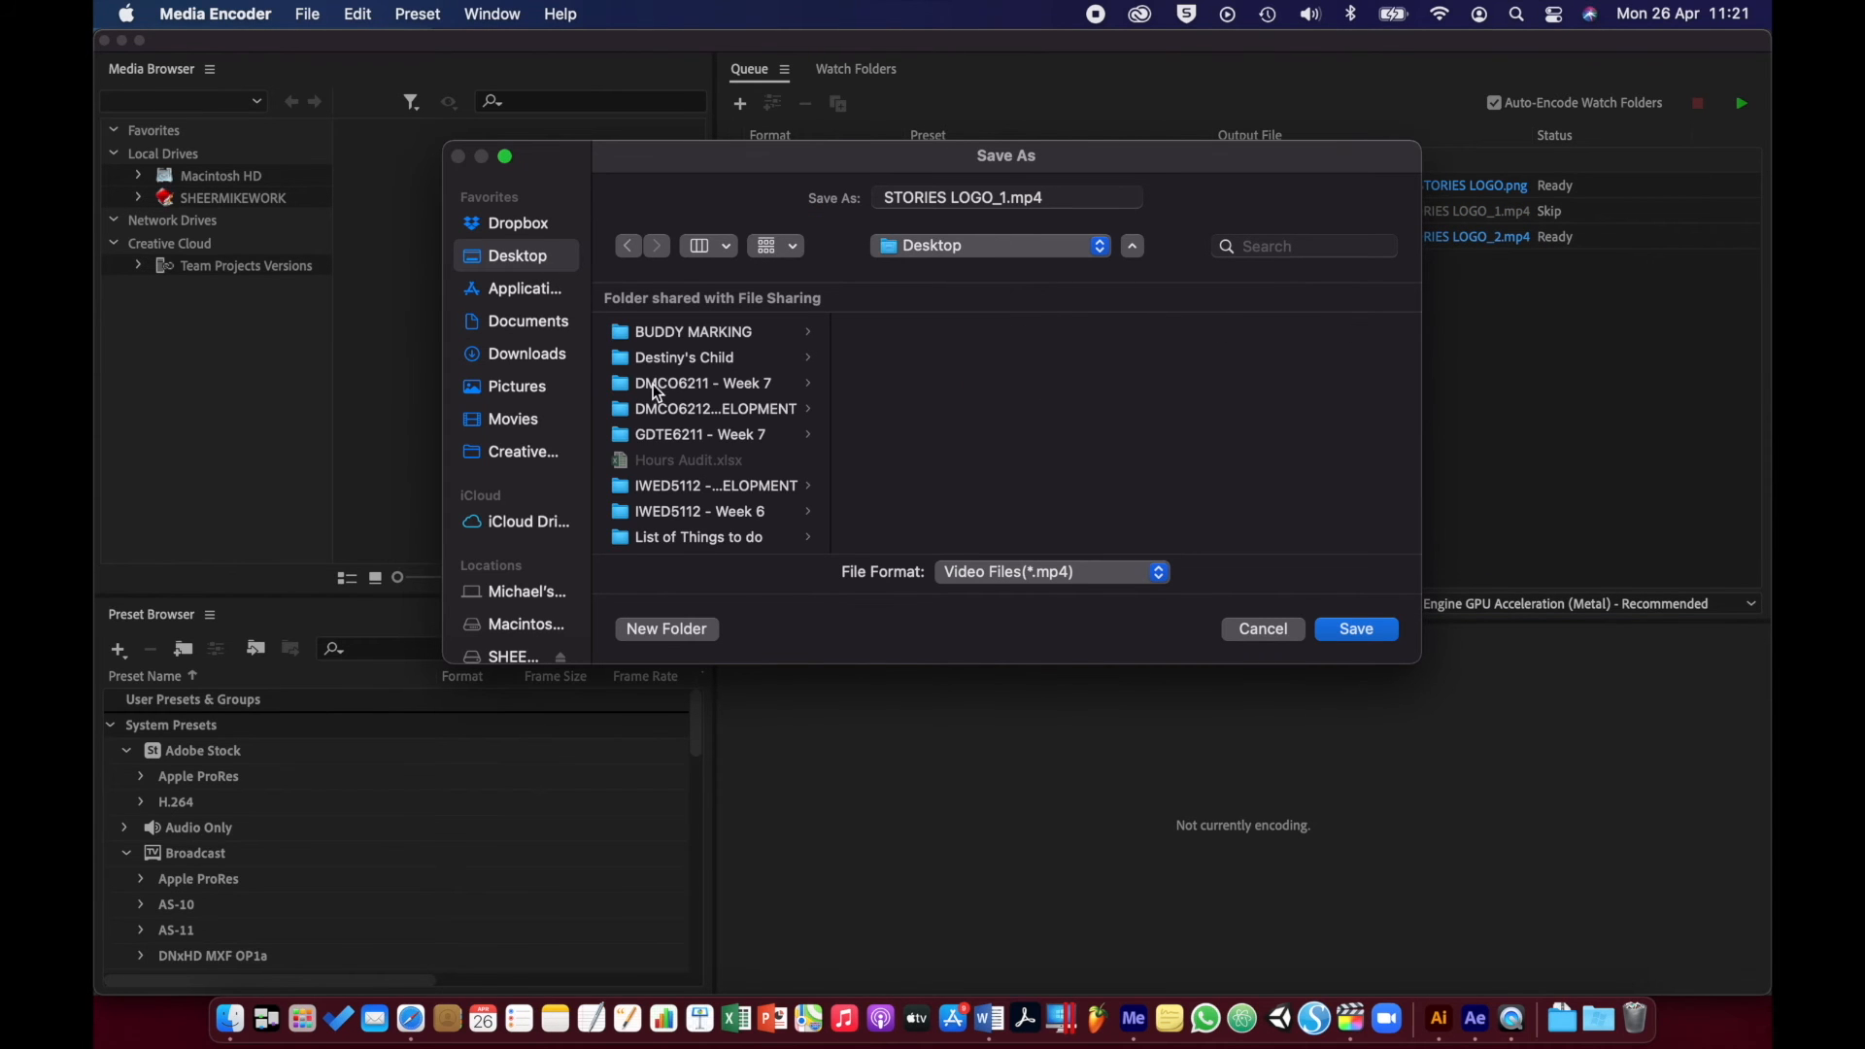
scroll(684, 409, "down", 5)
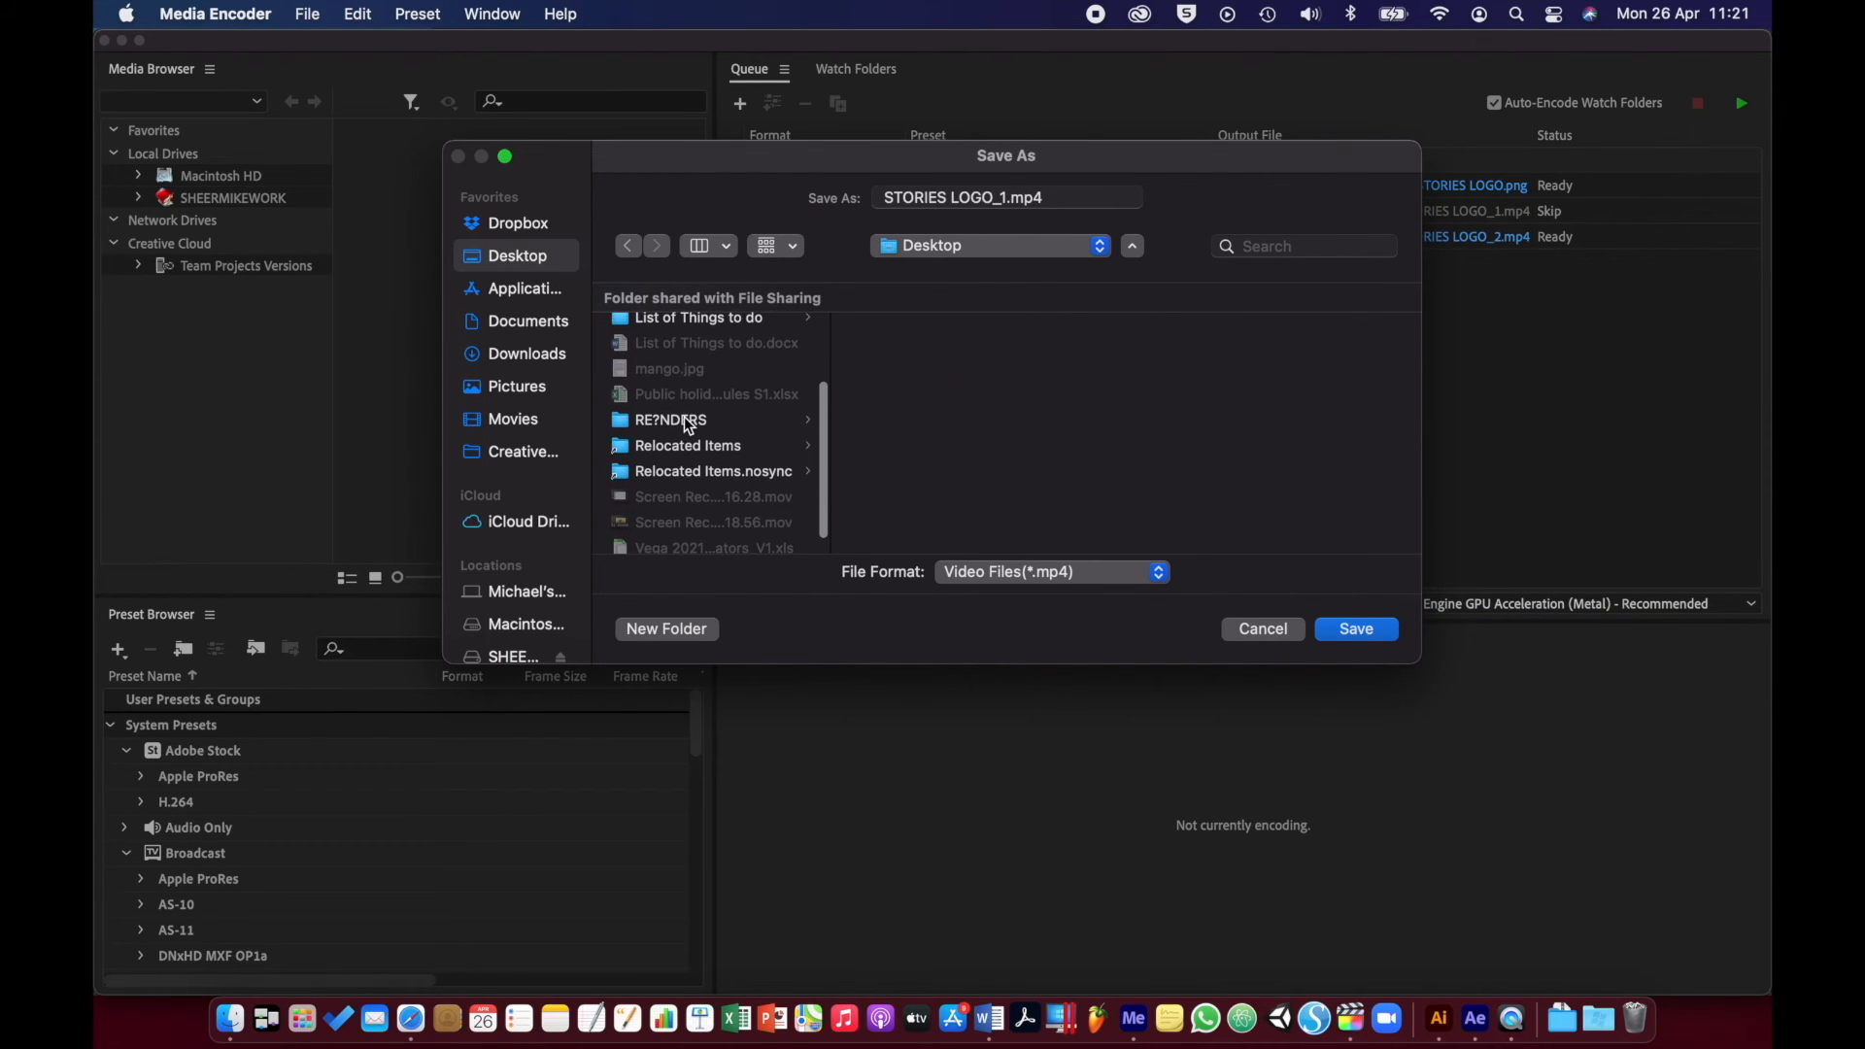
left_click(684, 418)
left_click_drag(1008, 199, 842, 201)
type("You")
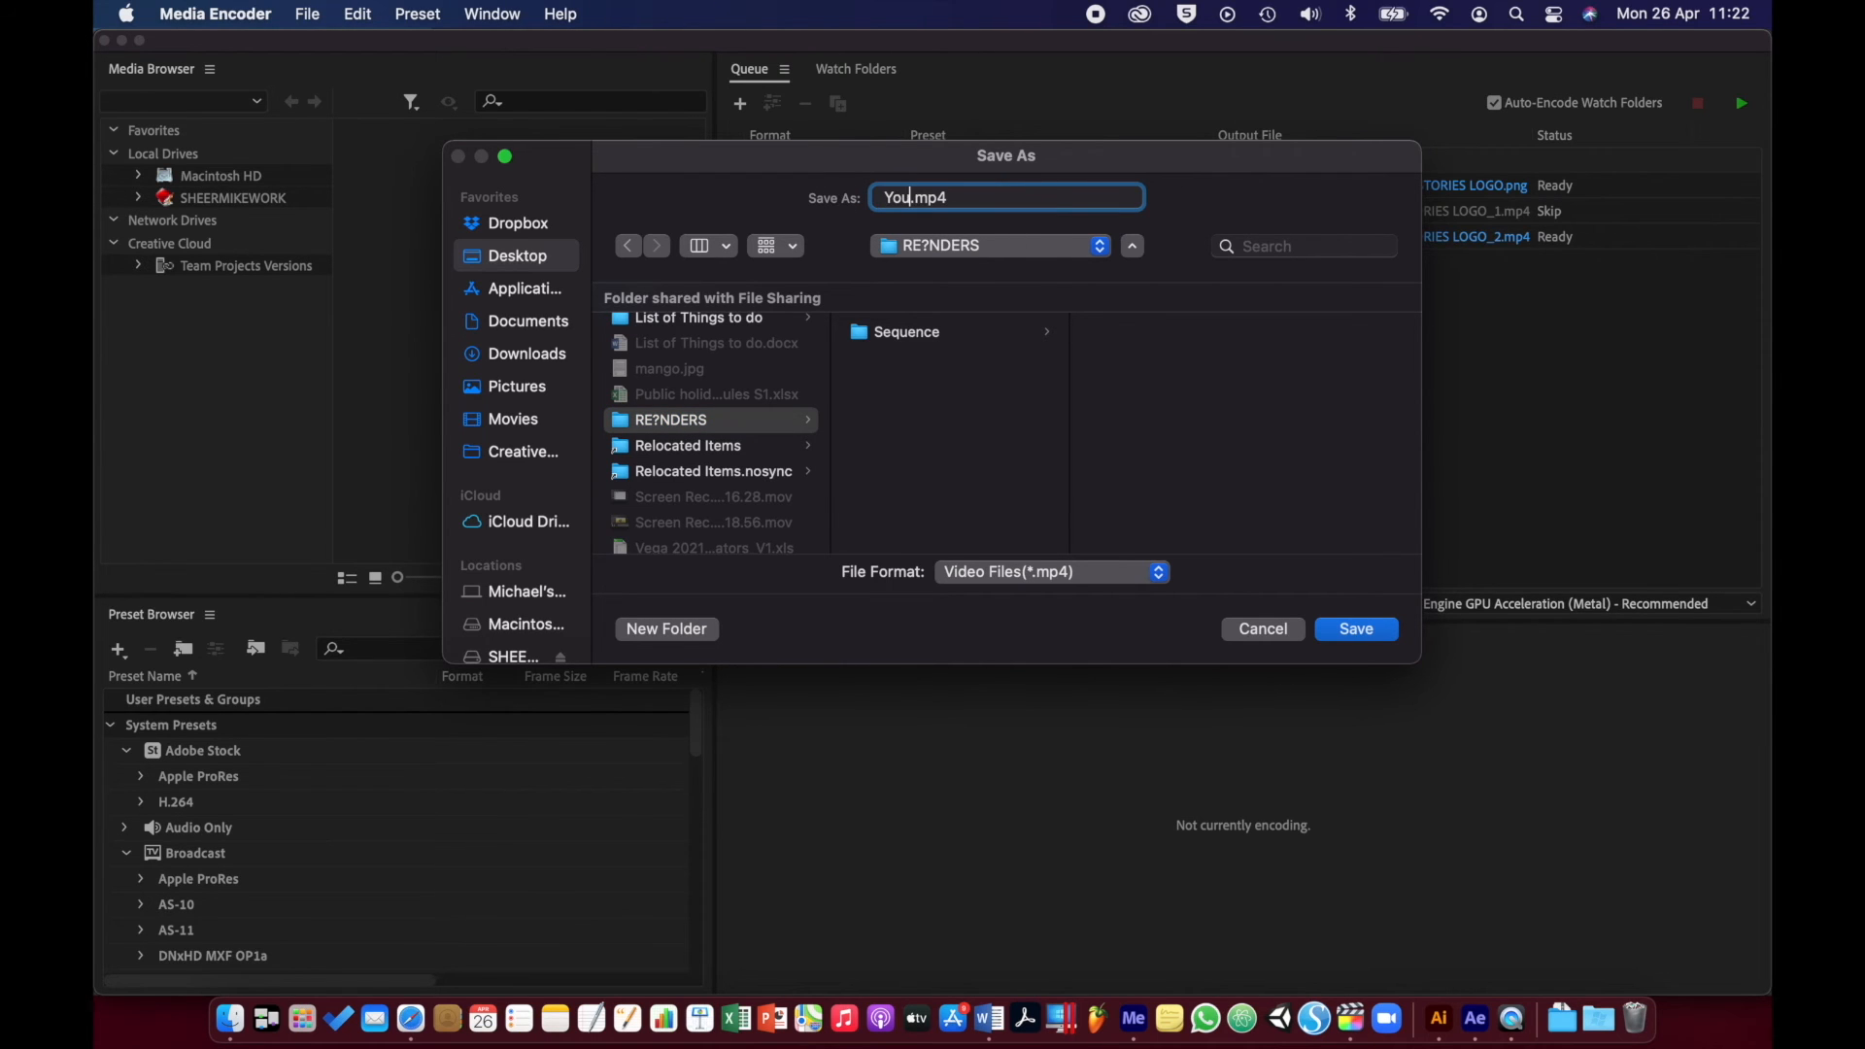
type("Tube")
left_click(1352, 631)
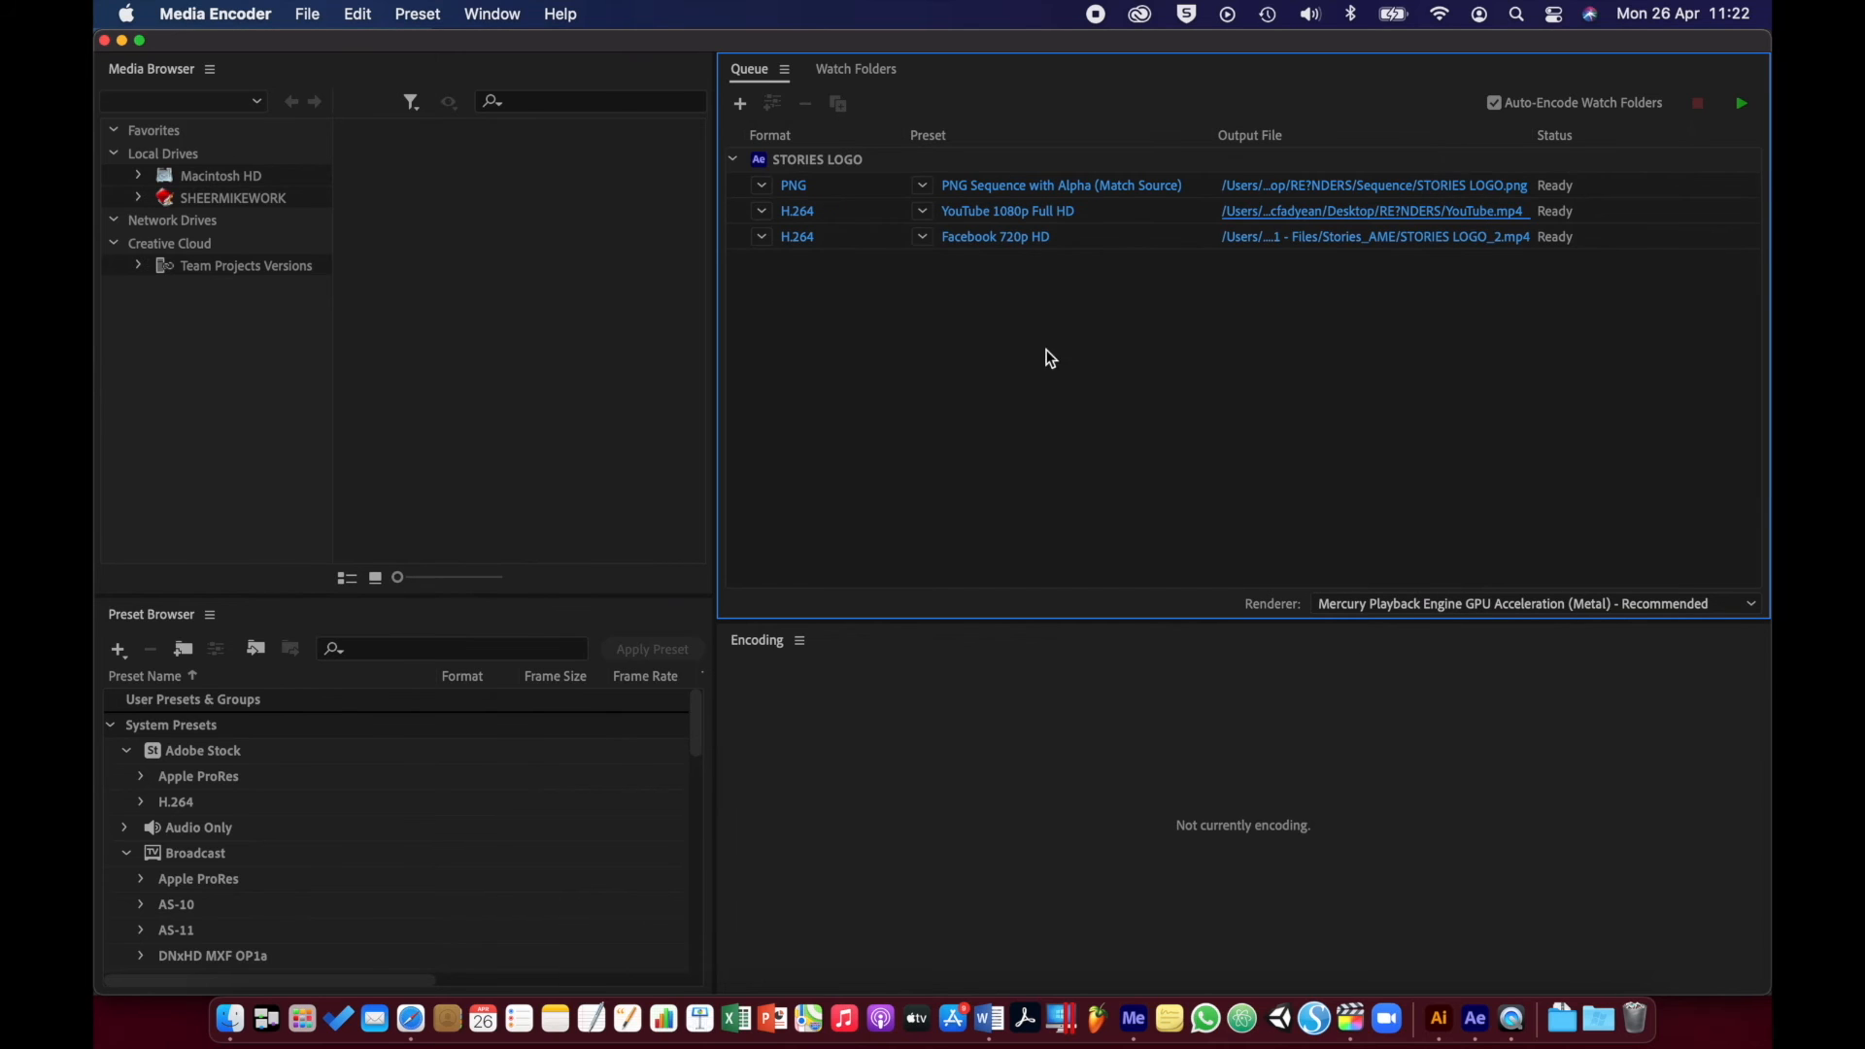
- Keep the third output as H.264 and give it the YouTube 1080p Full HD preset
left_click(764, 238)
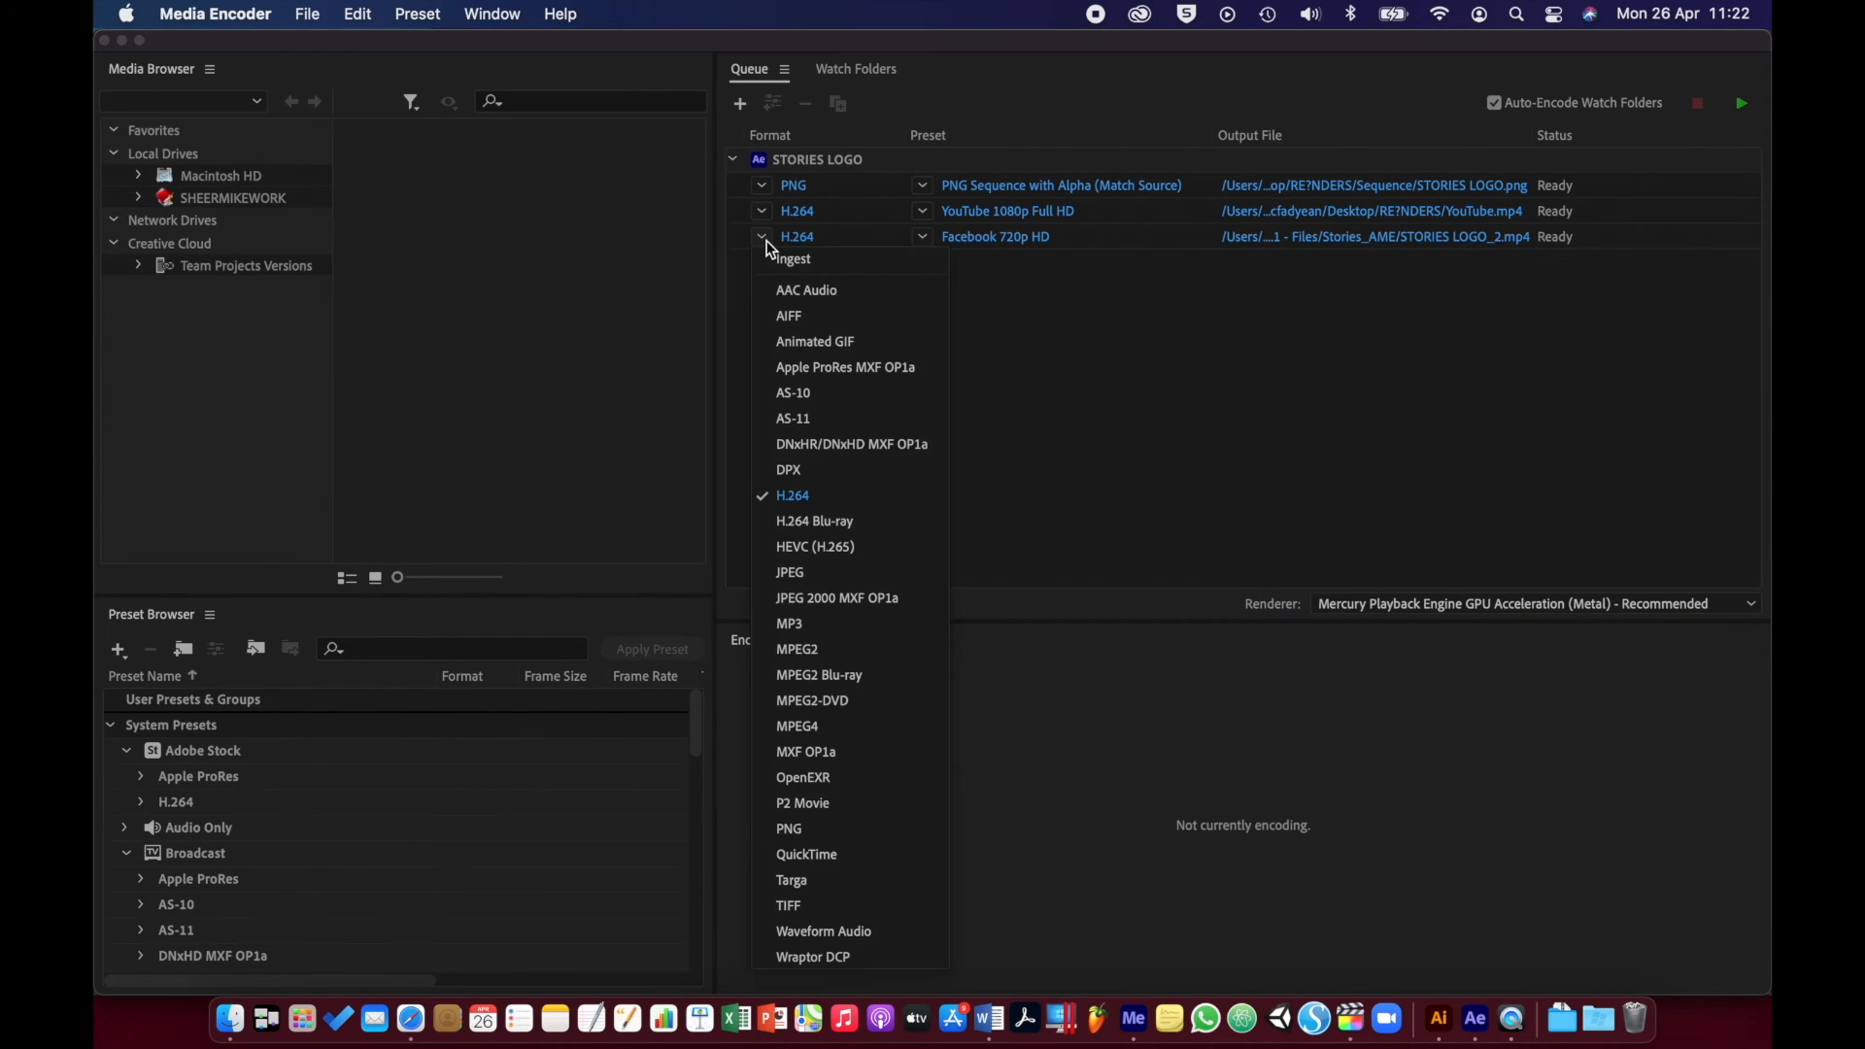
left_click(826, 498)
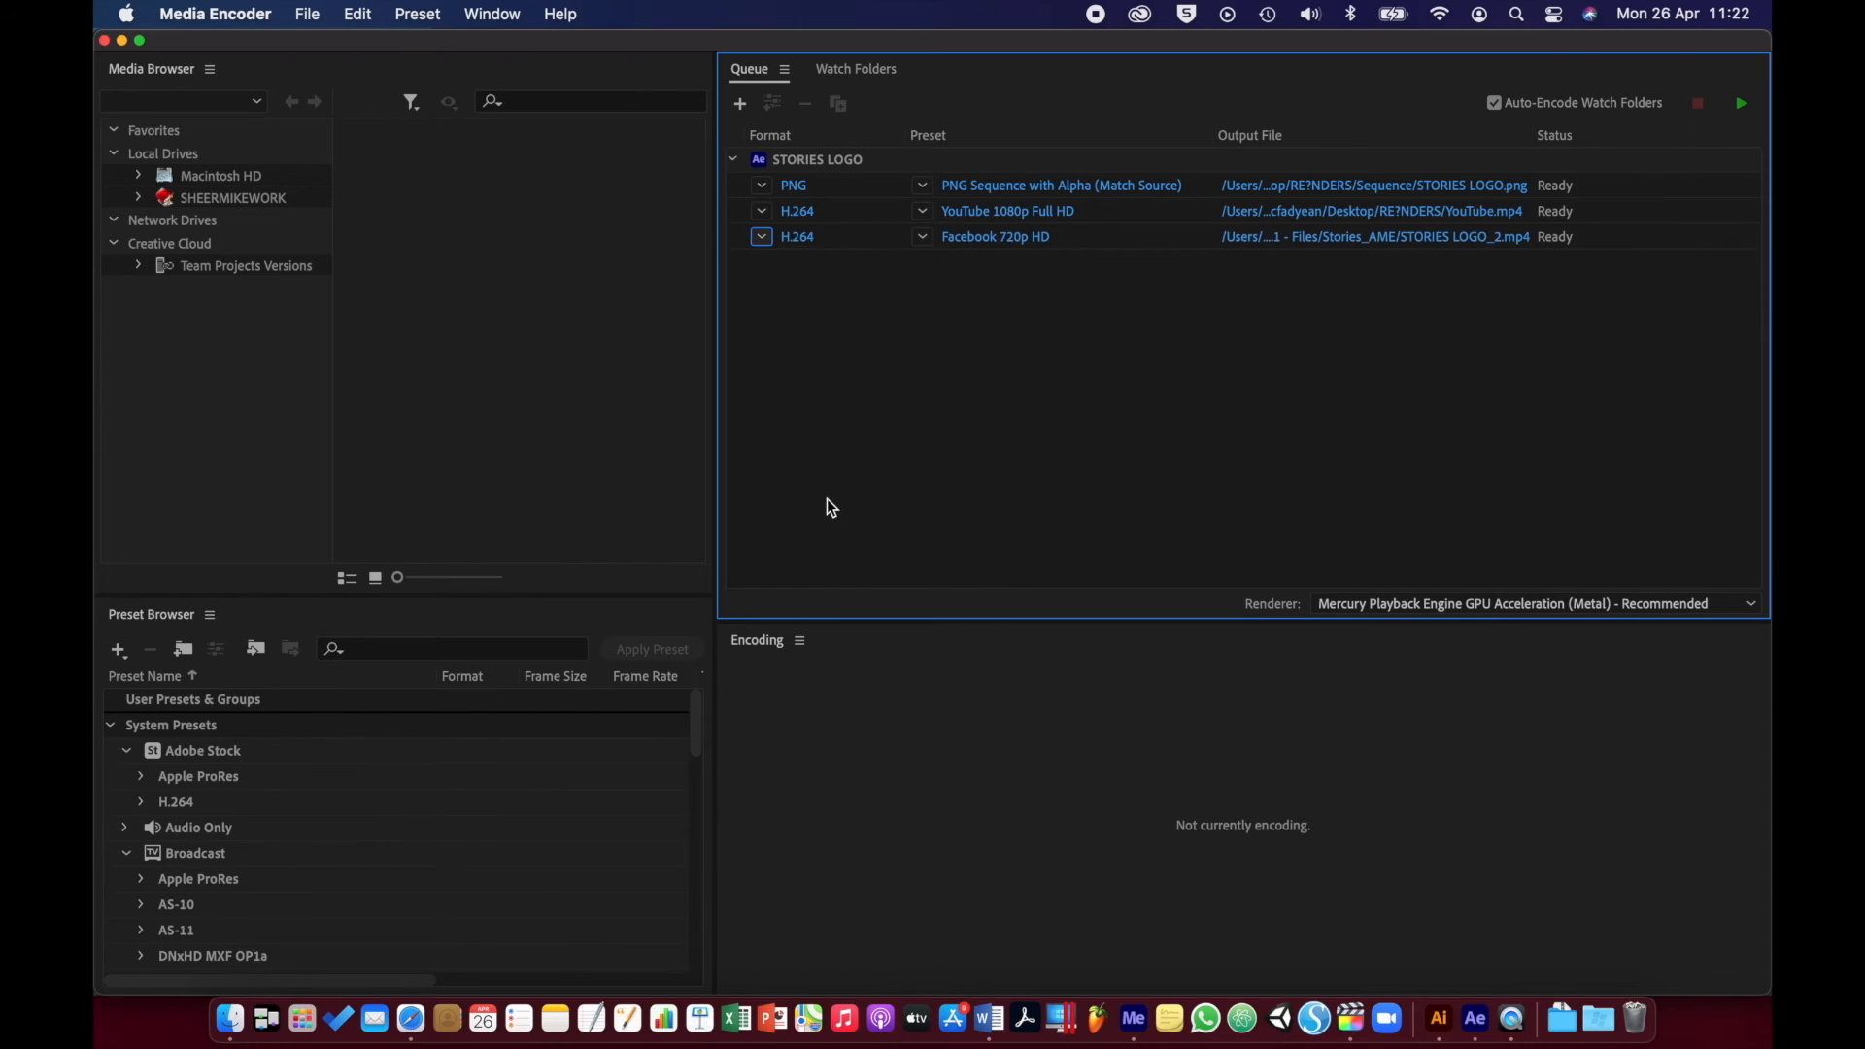
left_click(927, 243)
left_click(925, 239)
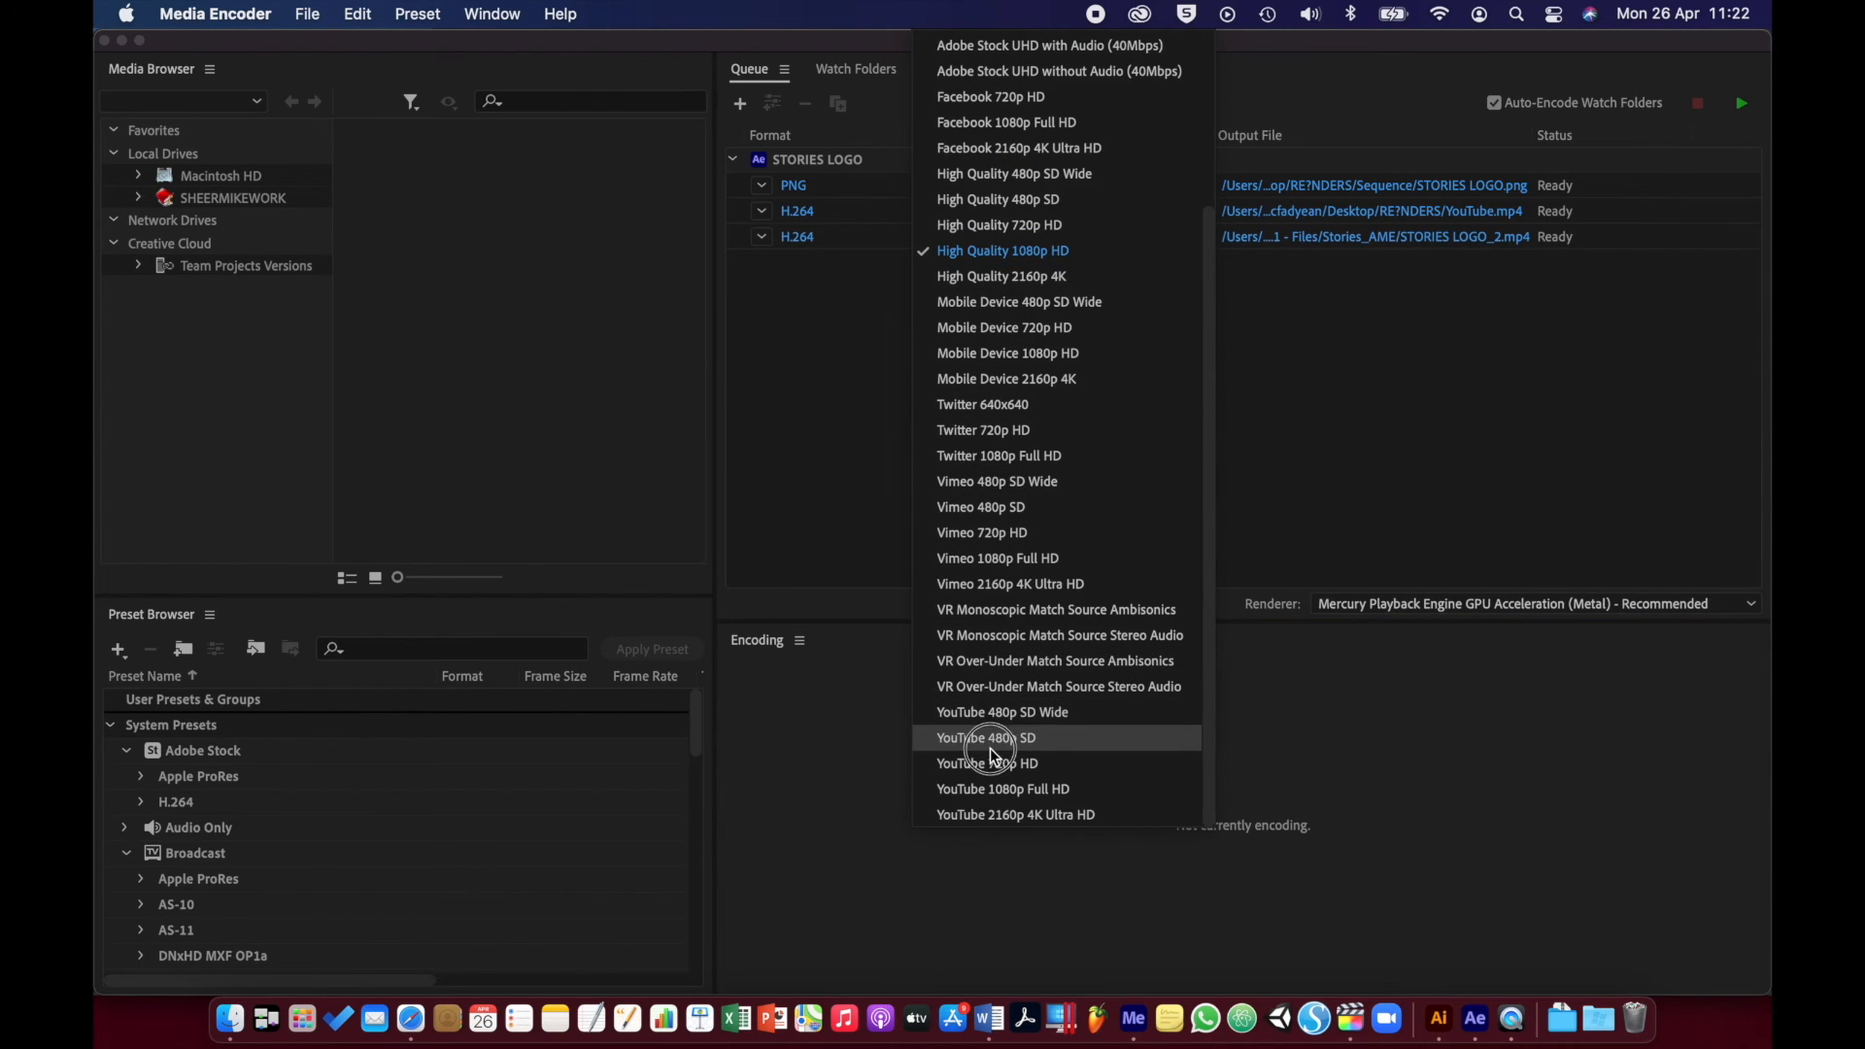
left_click(1010, 790)
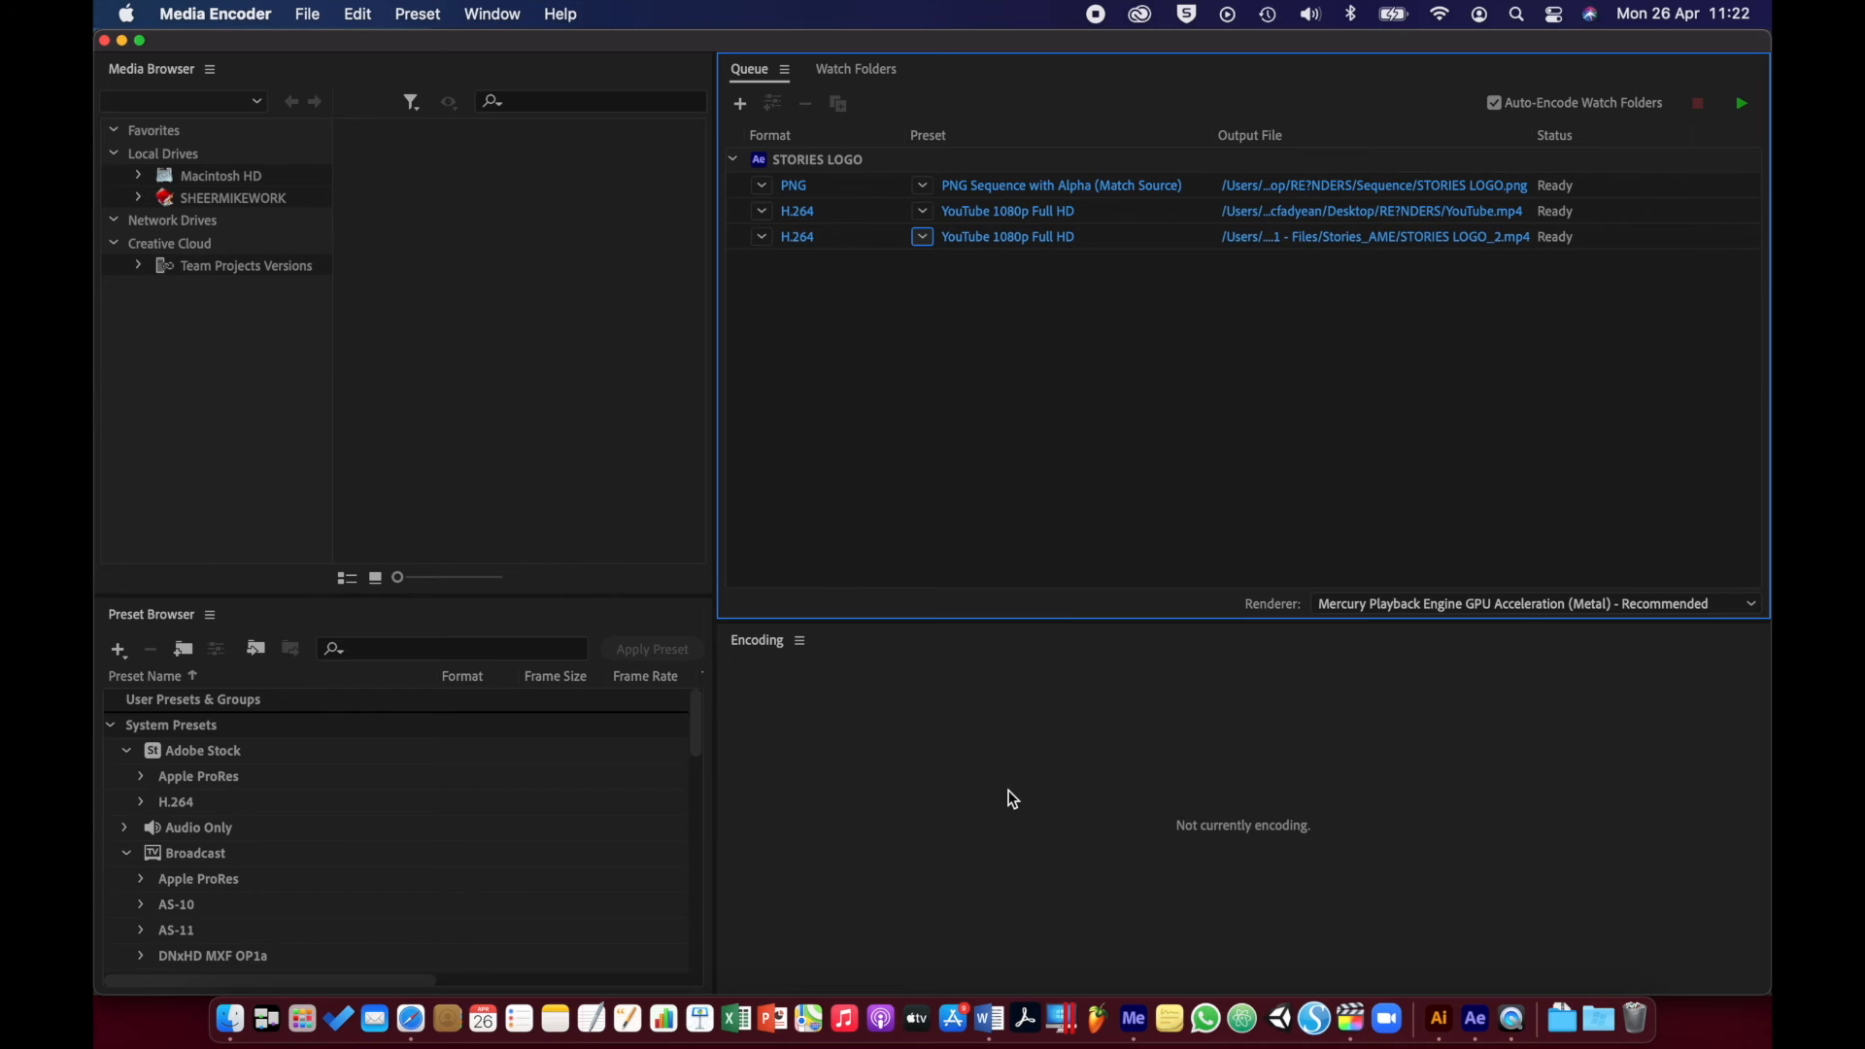
- In the third output's export settings, set the unlinked video width and height to 1000 each
left_click(981, 241)
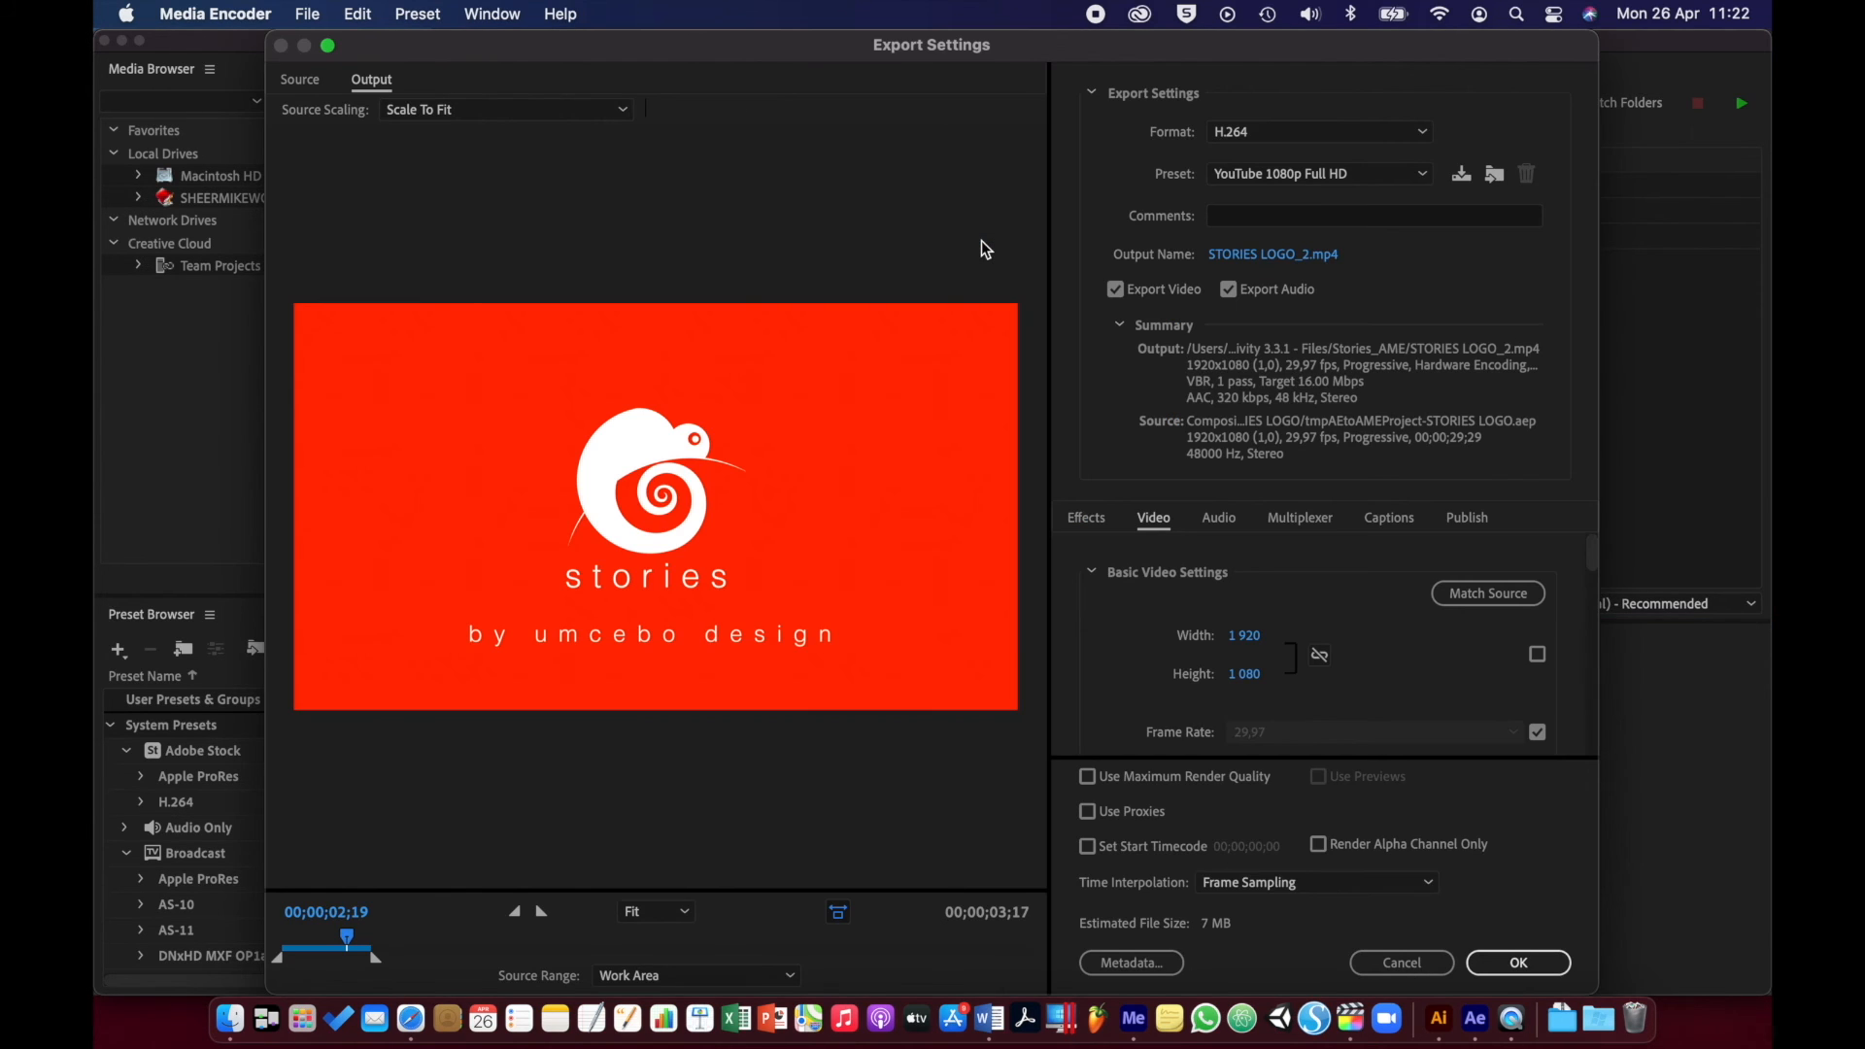
left_click(1323, 660)
left_click(1247, 638)
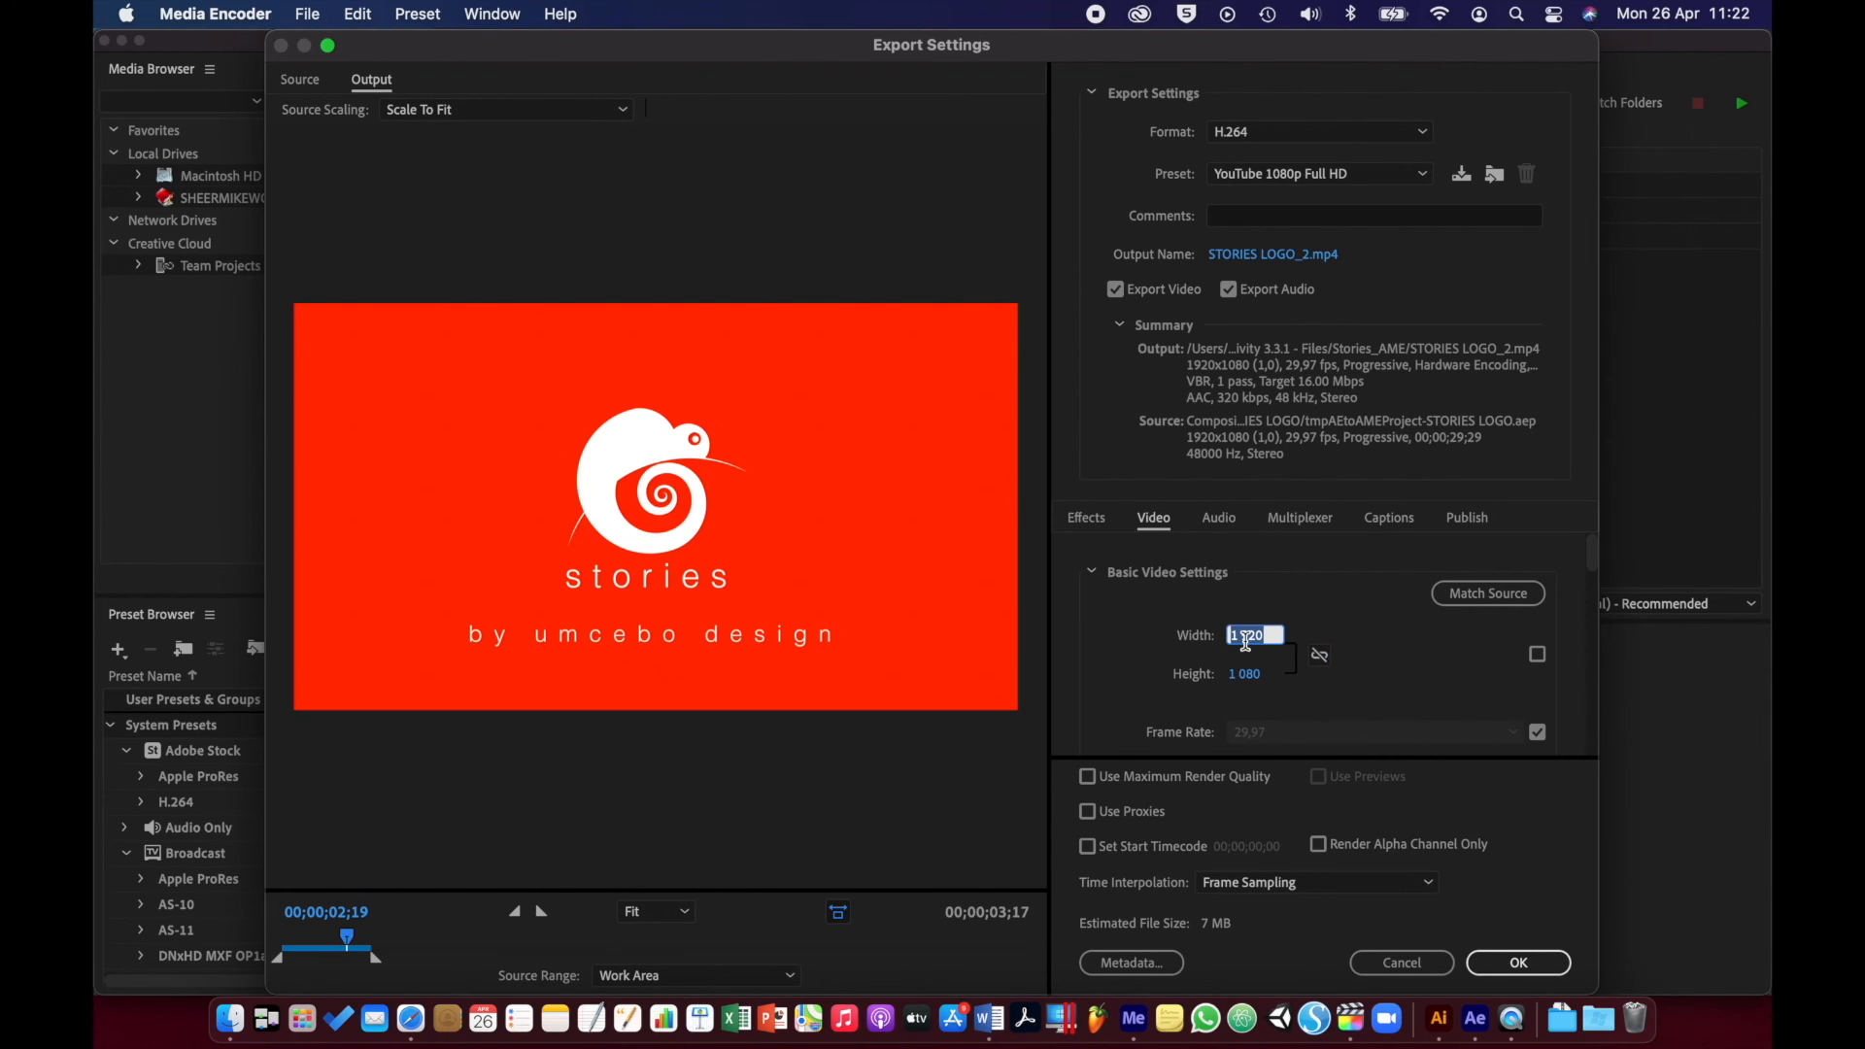
type("1000")
key("Tab")
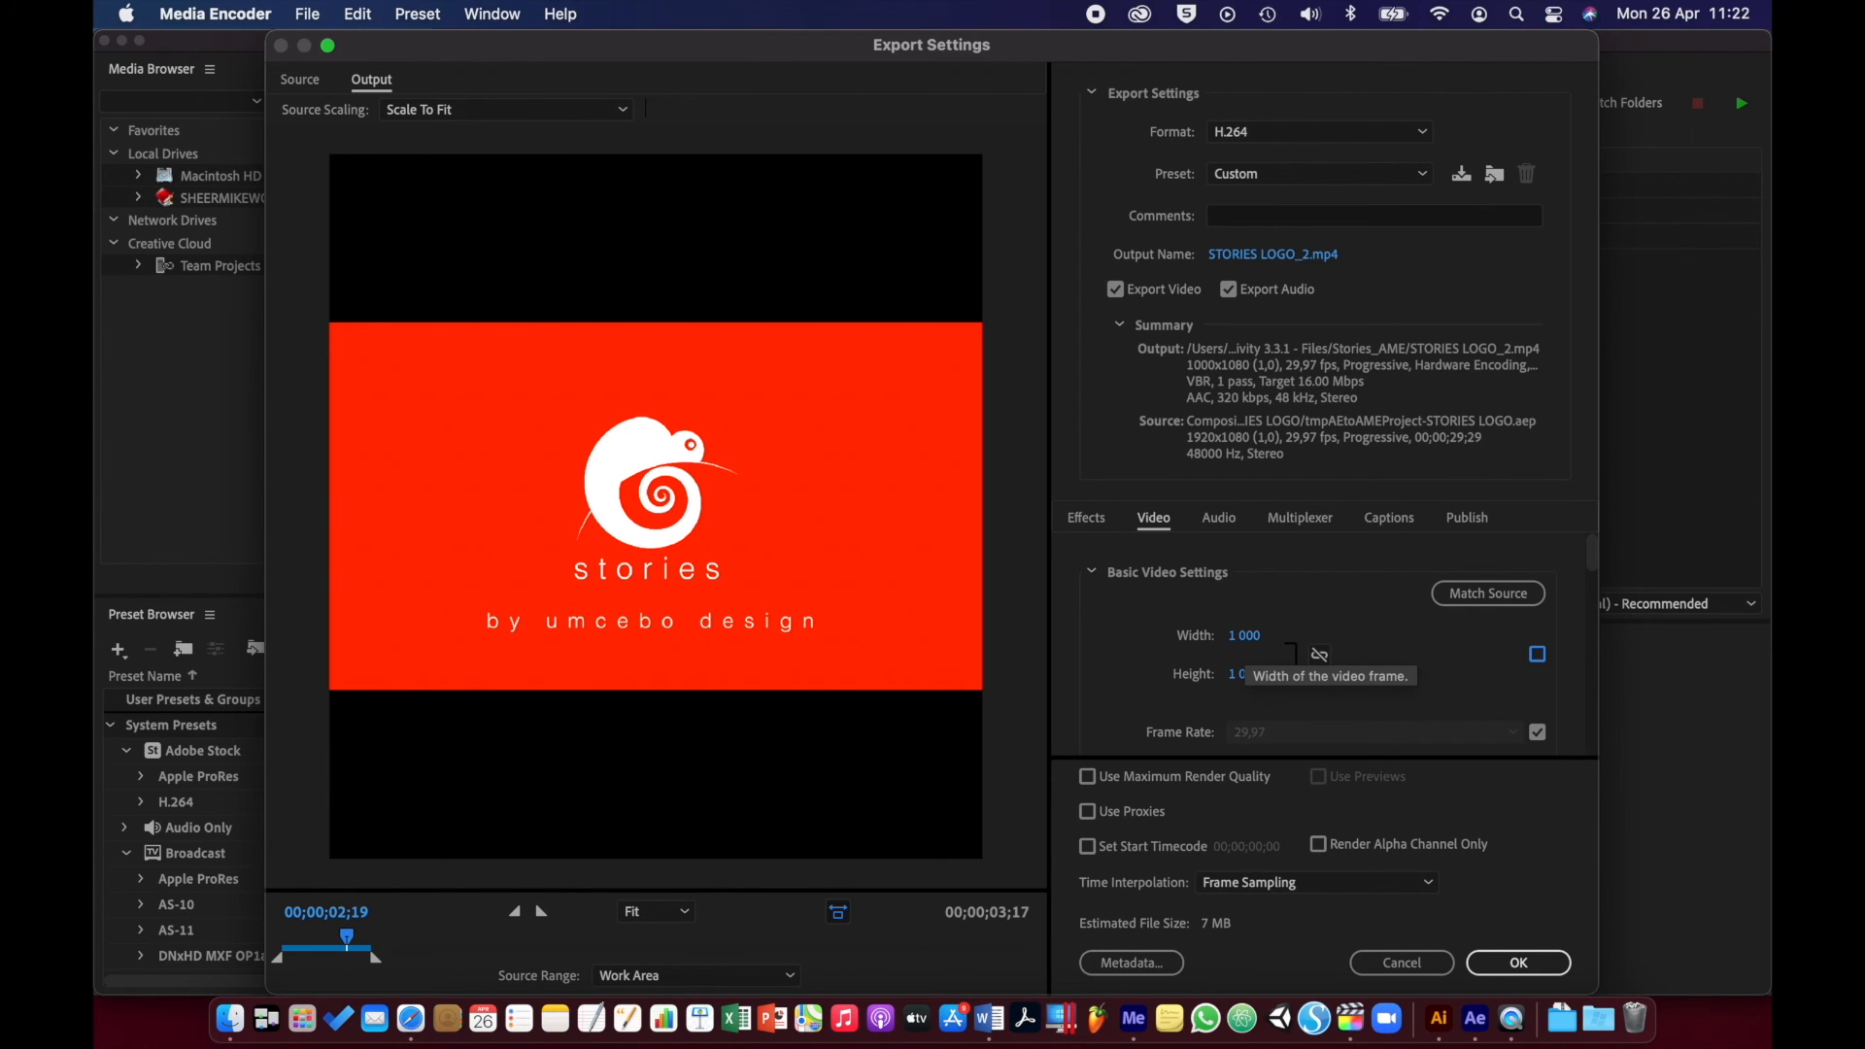
left_click(1246, 674)
type("1000")
key("Tab")
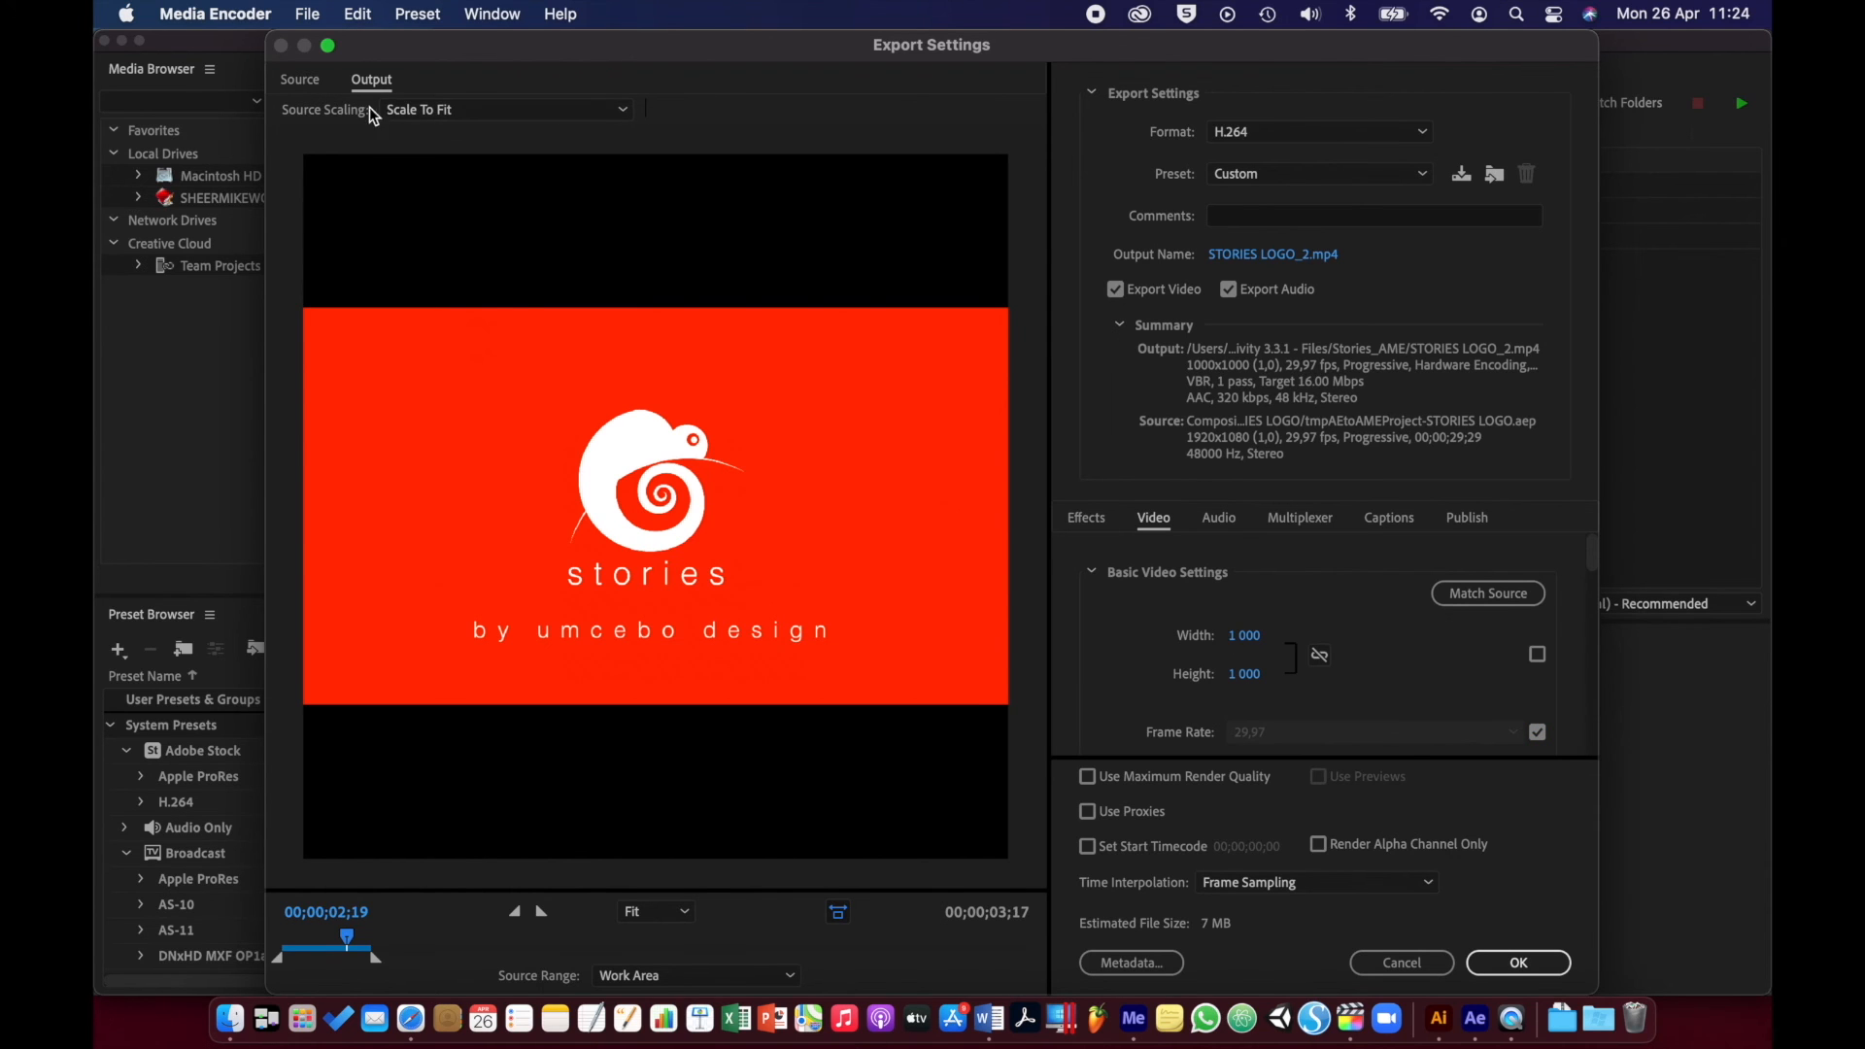
- Compare Scale To Fill with Stretch To Fill for the source scaling, keep Scale To Fill and apply the export settings
left_click(622, 111)
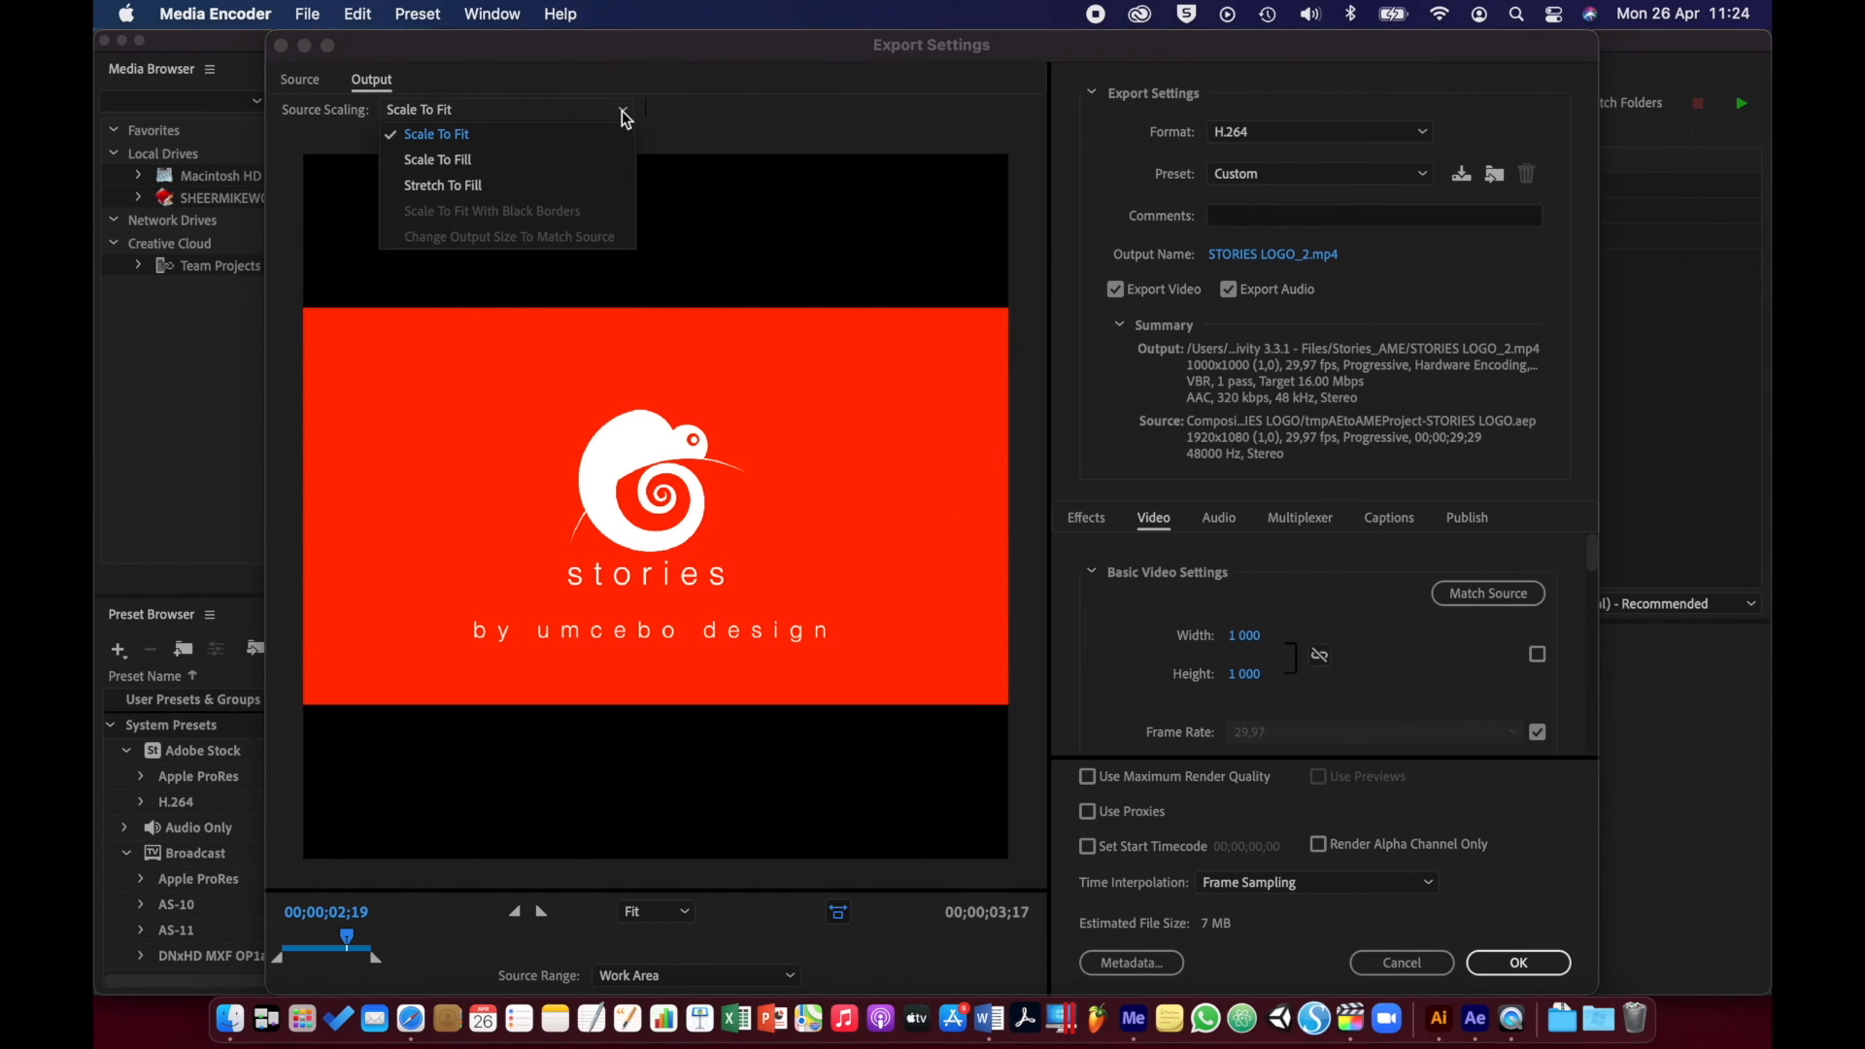
left_click(558, 161)
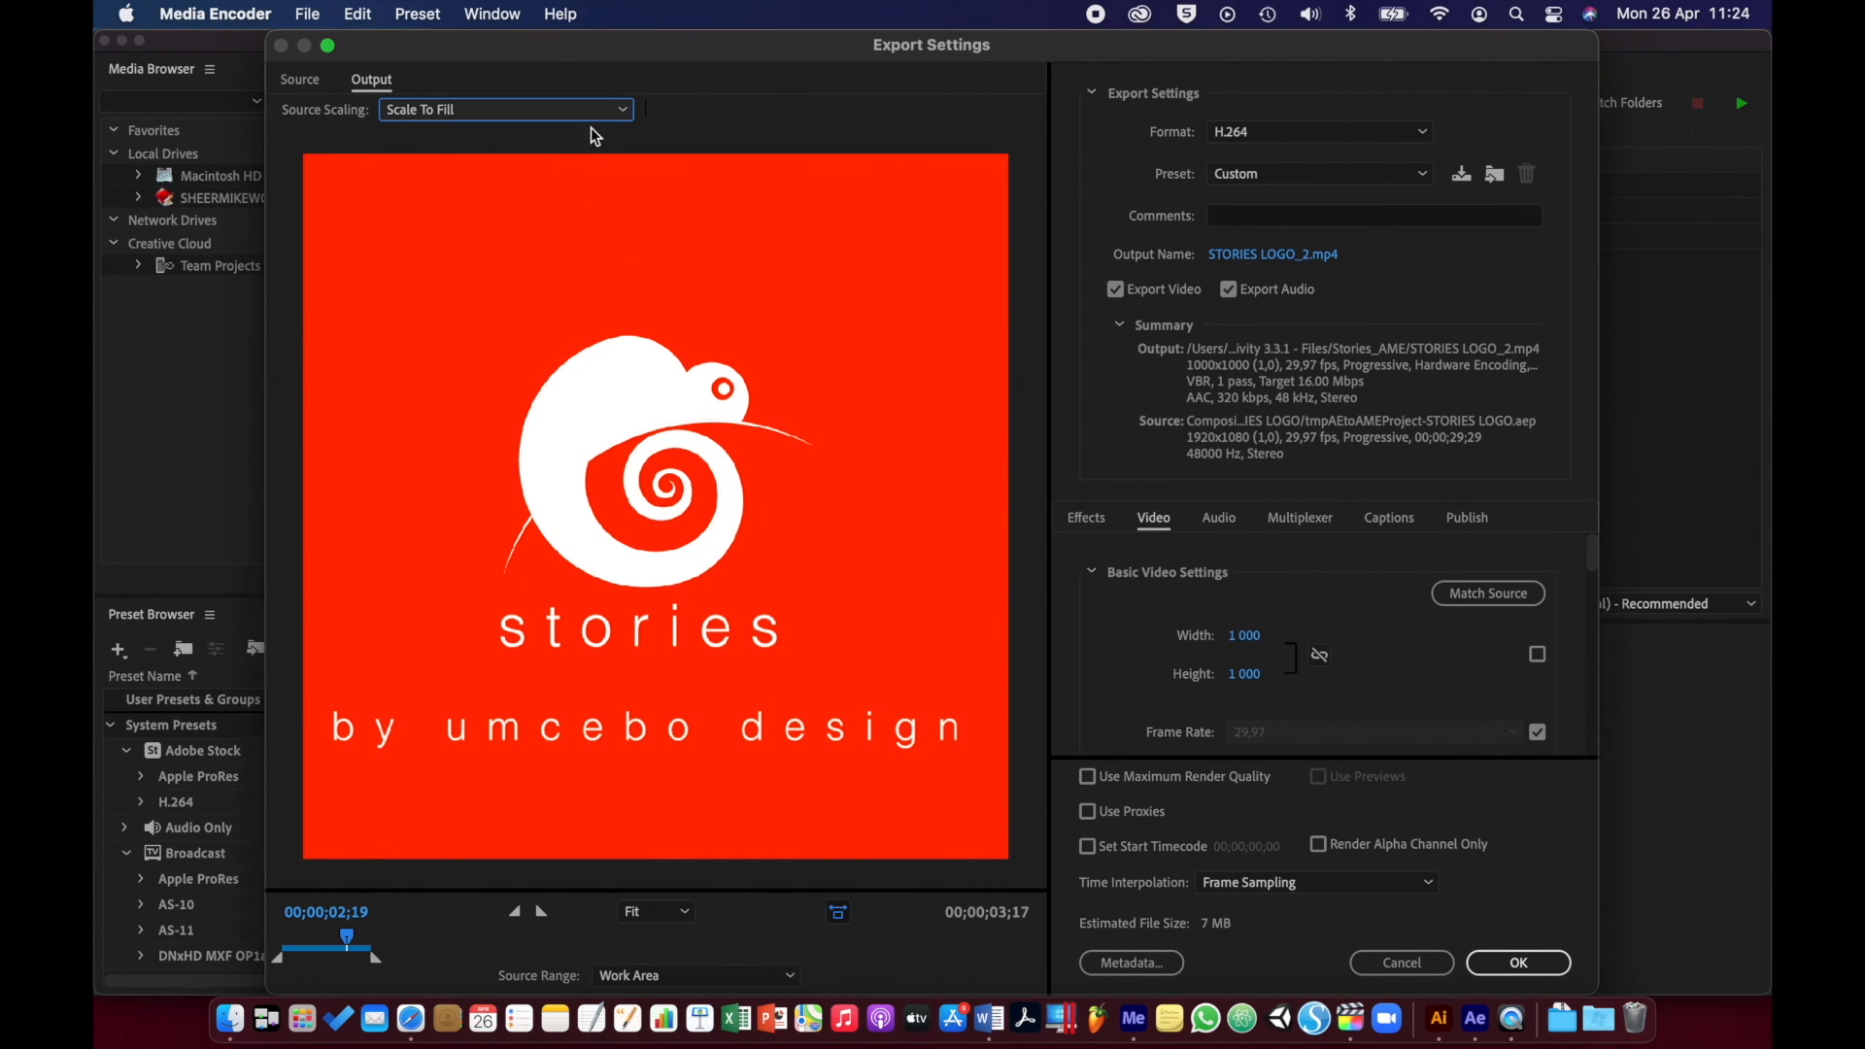
left_click(619, 111)
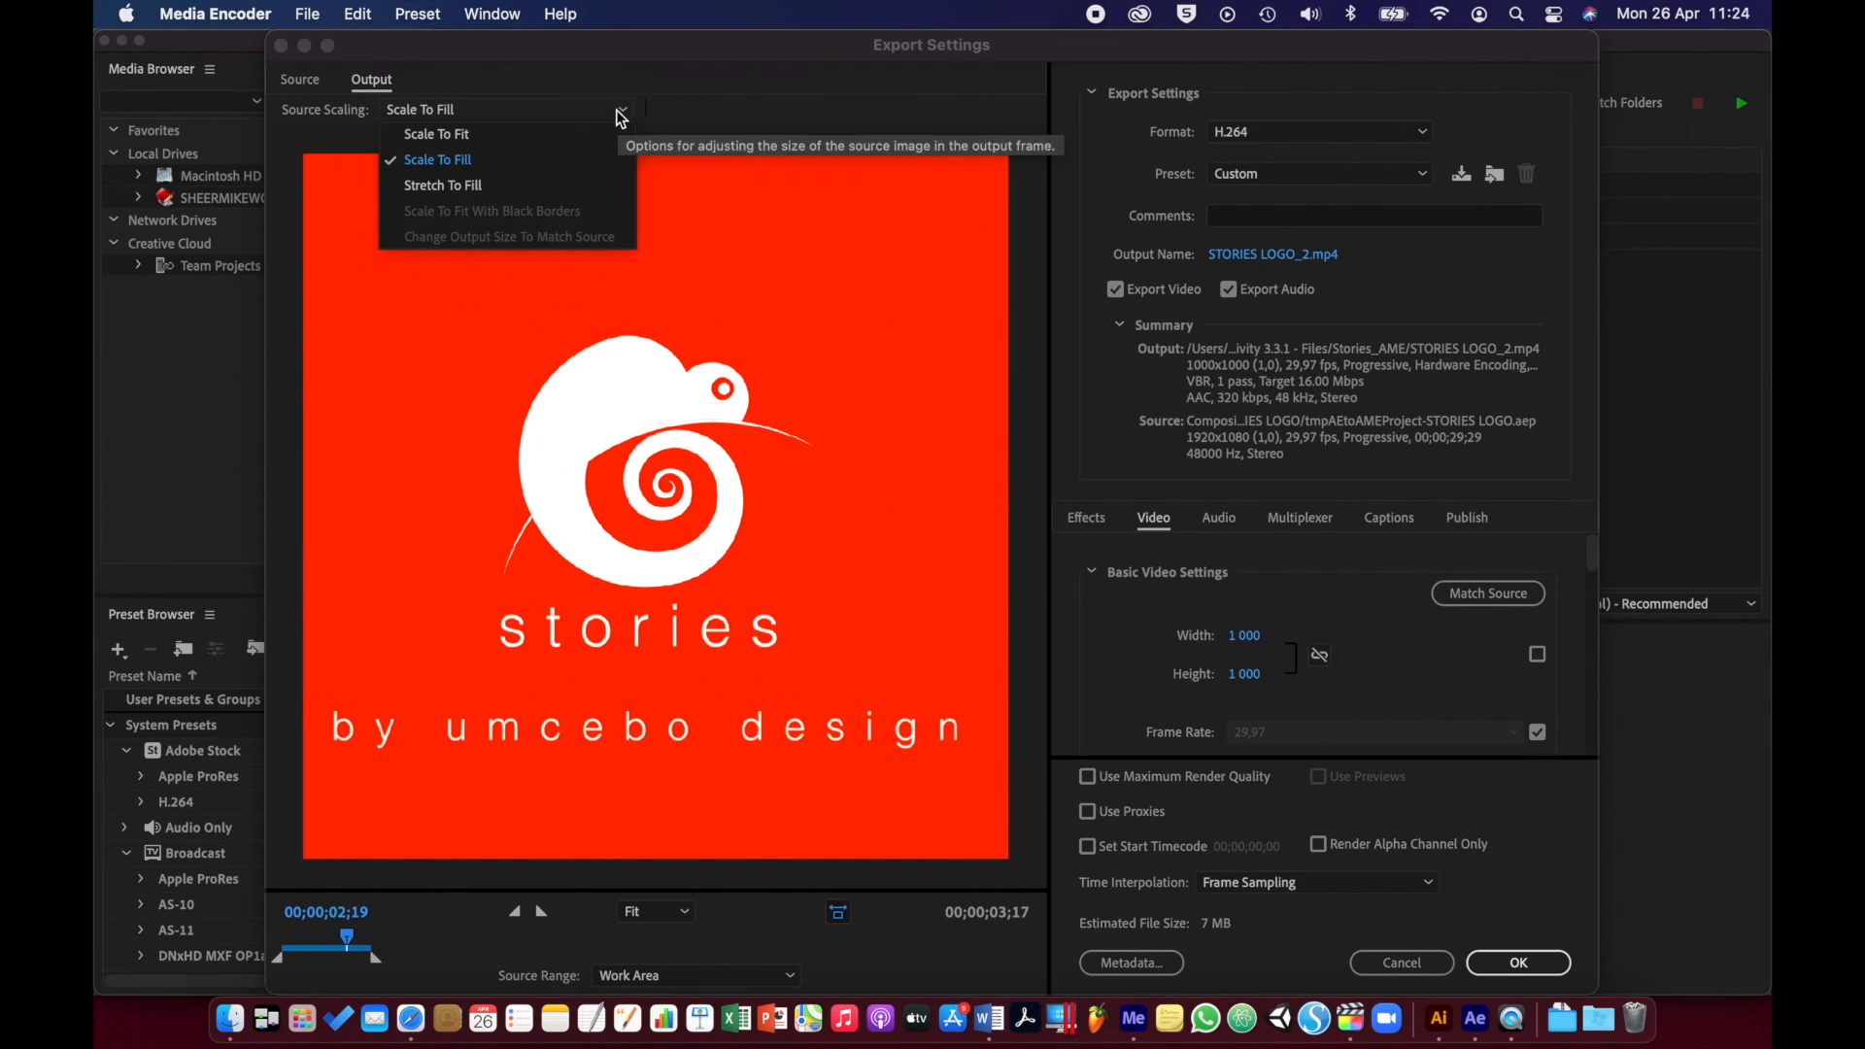
left_click(585, 187)
left_click(621, 111)
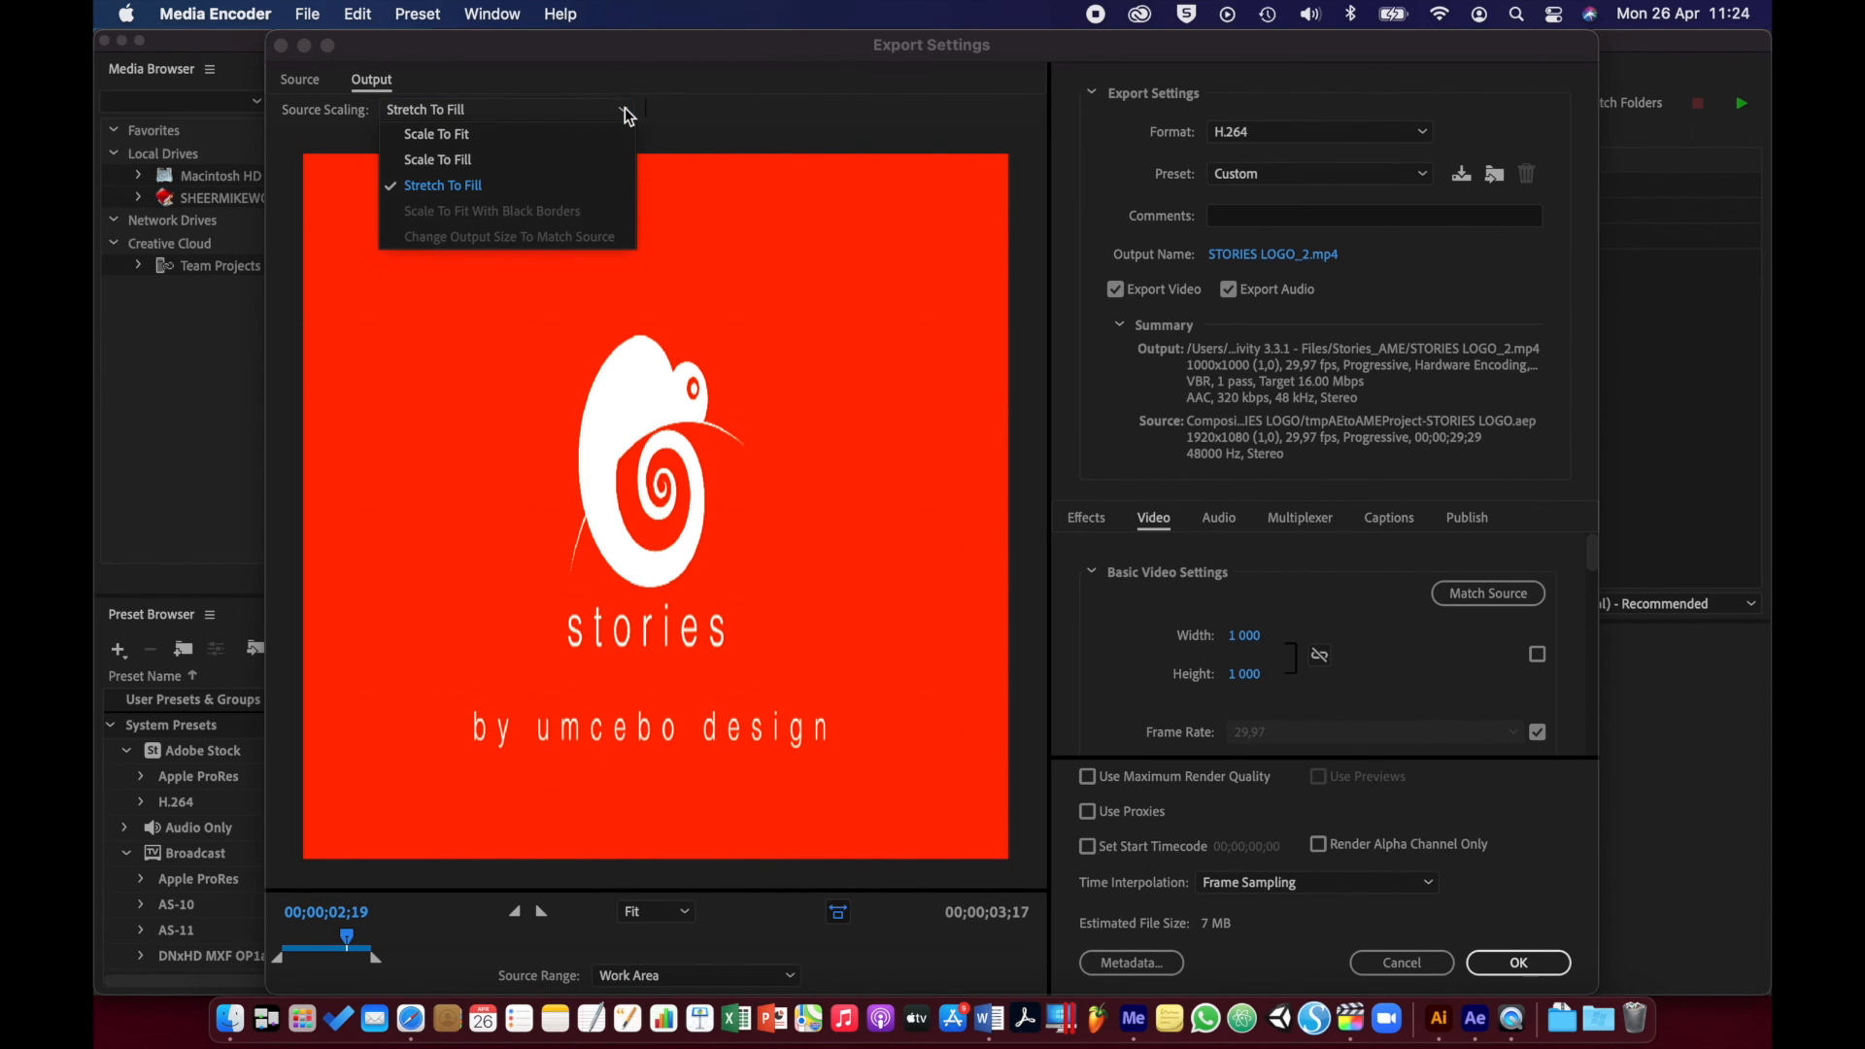
left_click(606, 161)
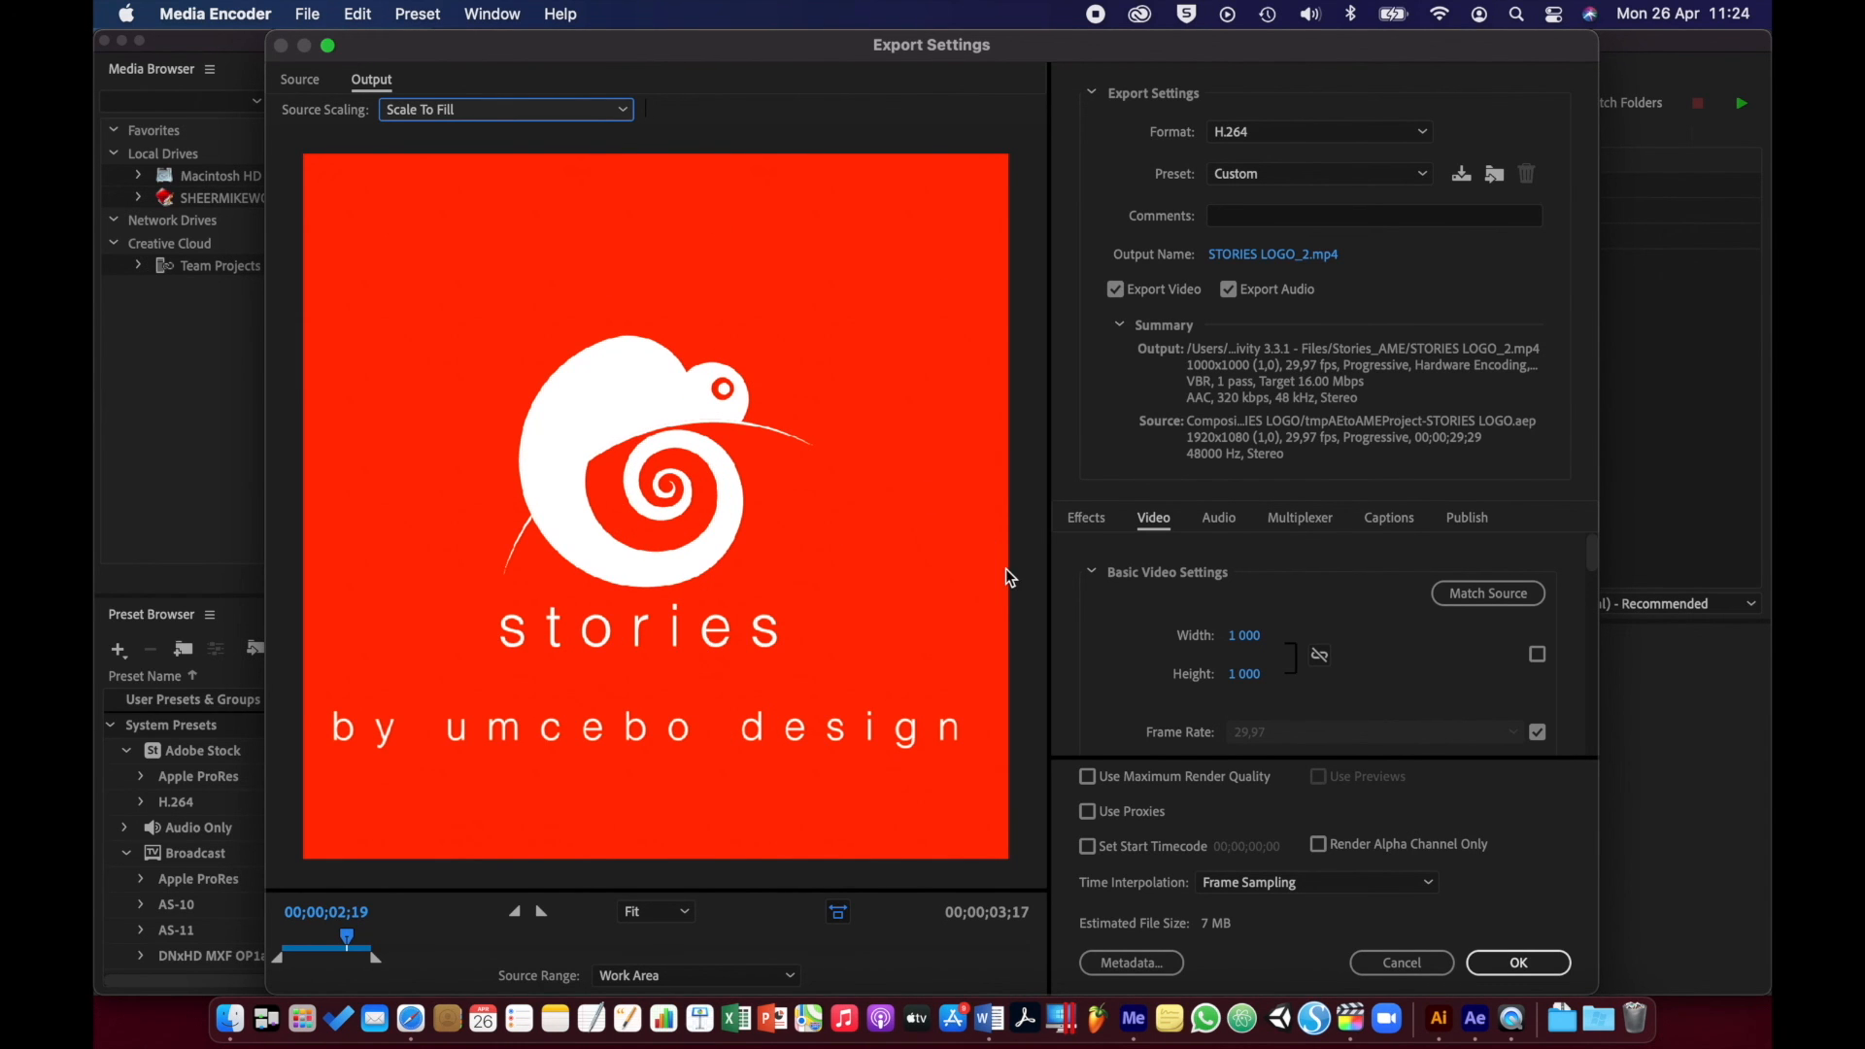
left_click(1516, 963)
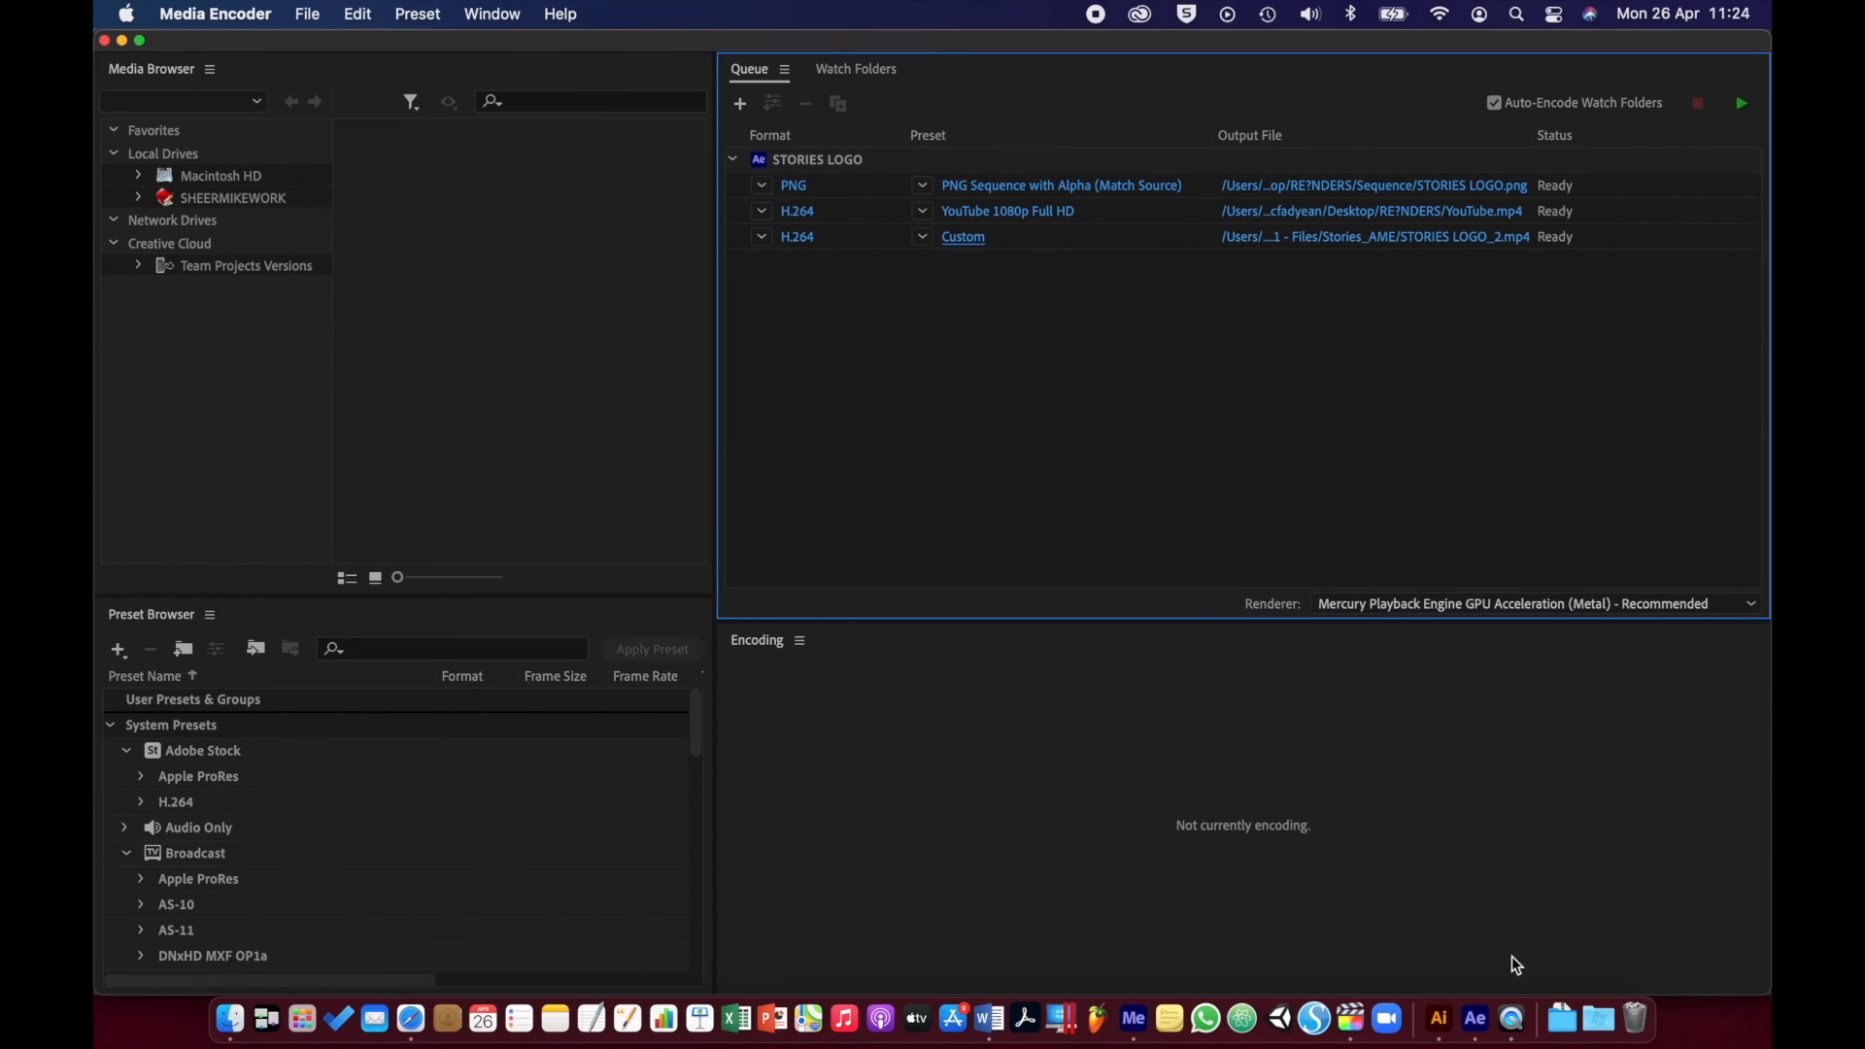
- Set the third output's file to Instagram.mp4 in the RE?NDERS folder on the Desktop
left_click(1296, 237)
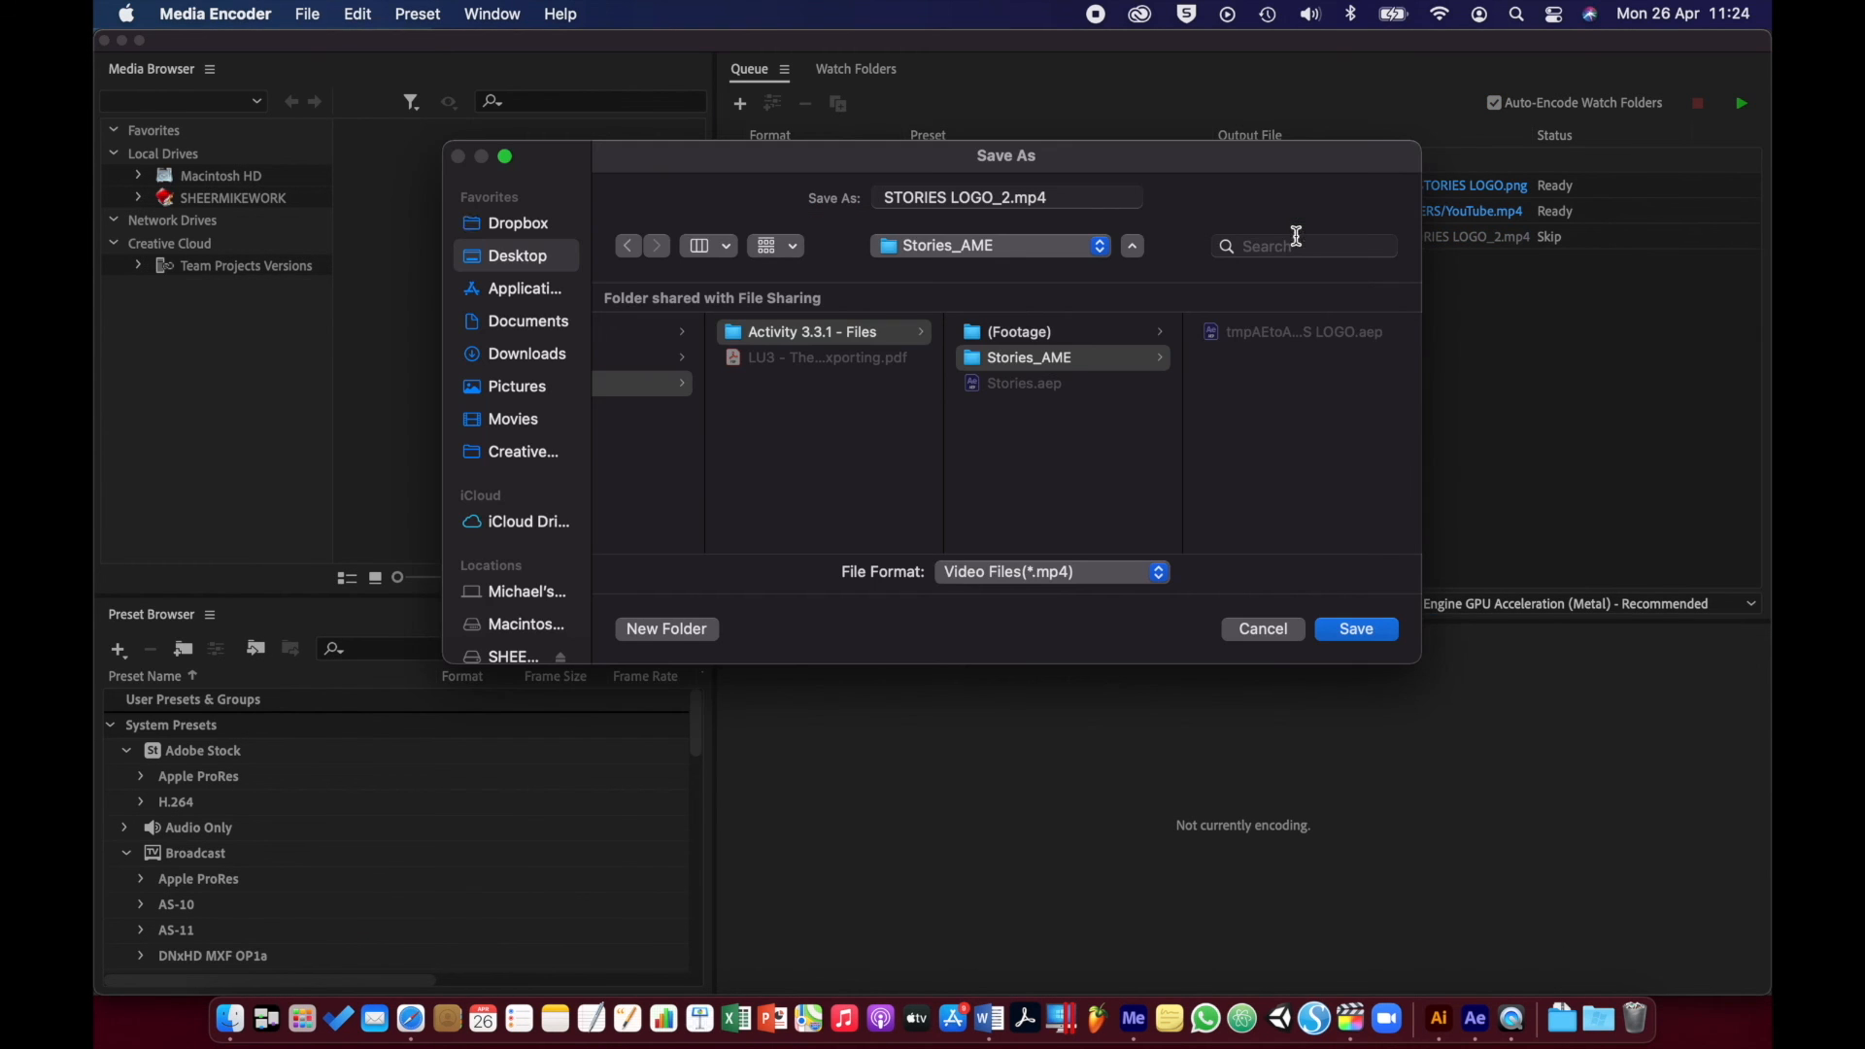
left_click(533, 255)
scroll(651, 463, "down", 10)
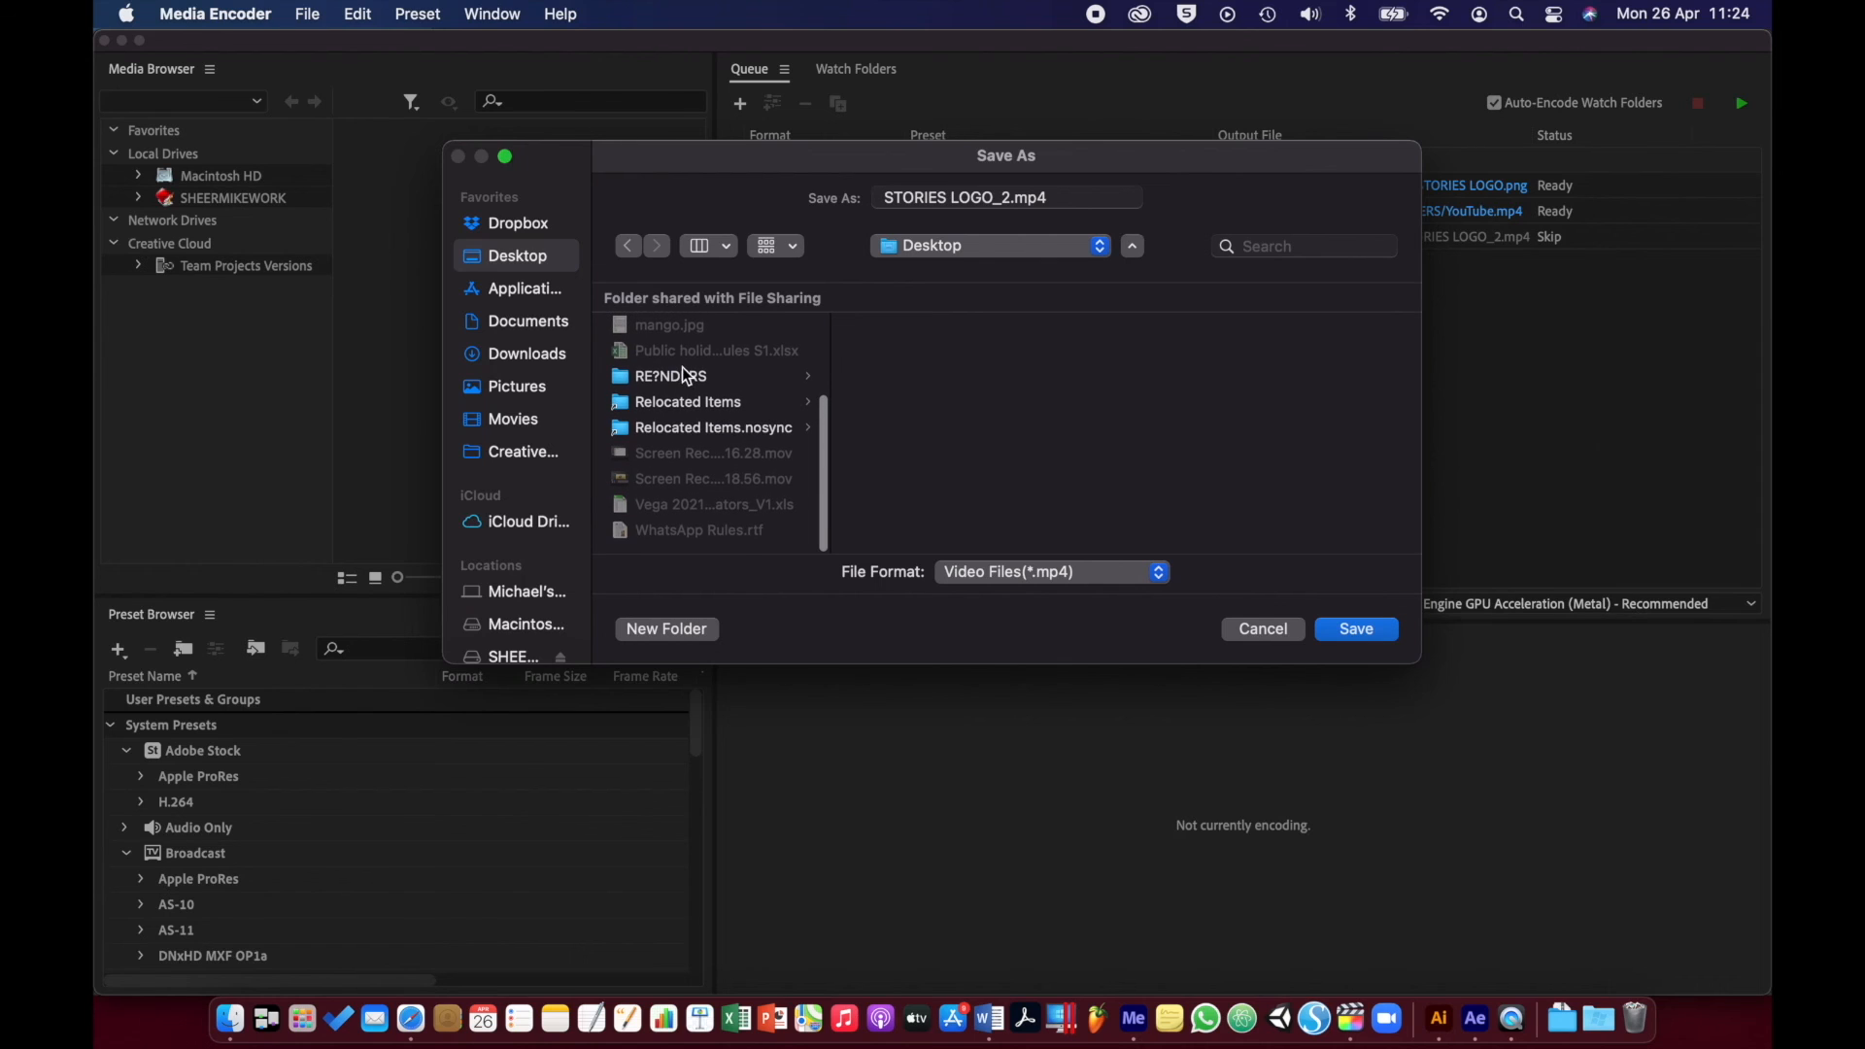
left_click(717, 382)
left_click_drag(1014, 193, 813, 203)
key("BackSpace")
type("Instagra")
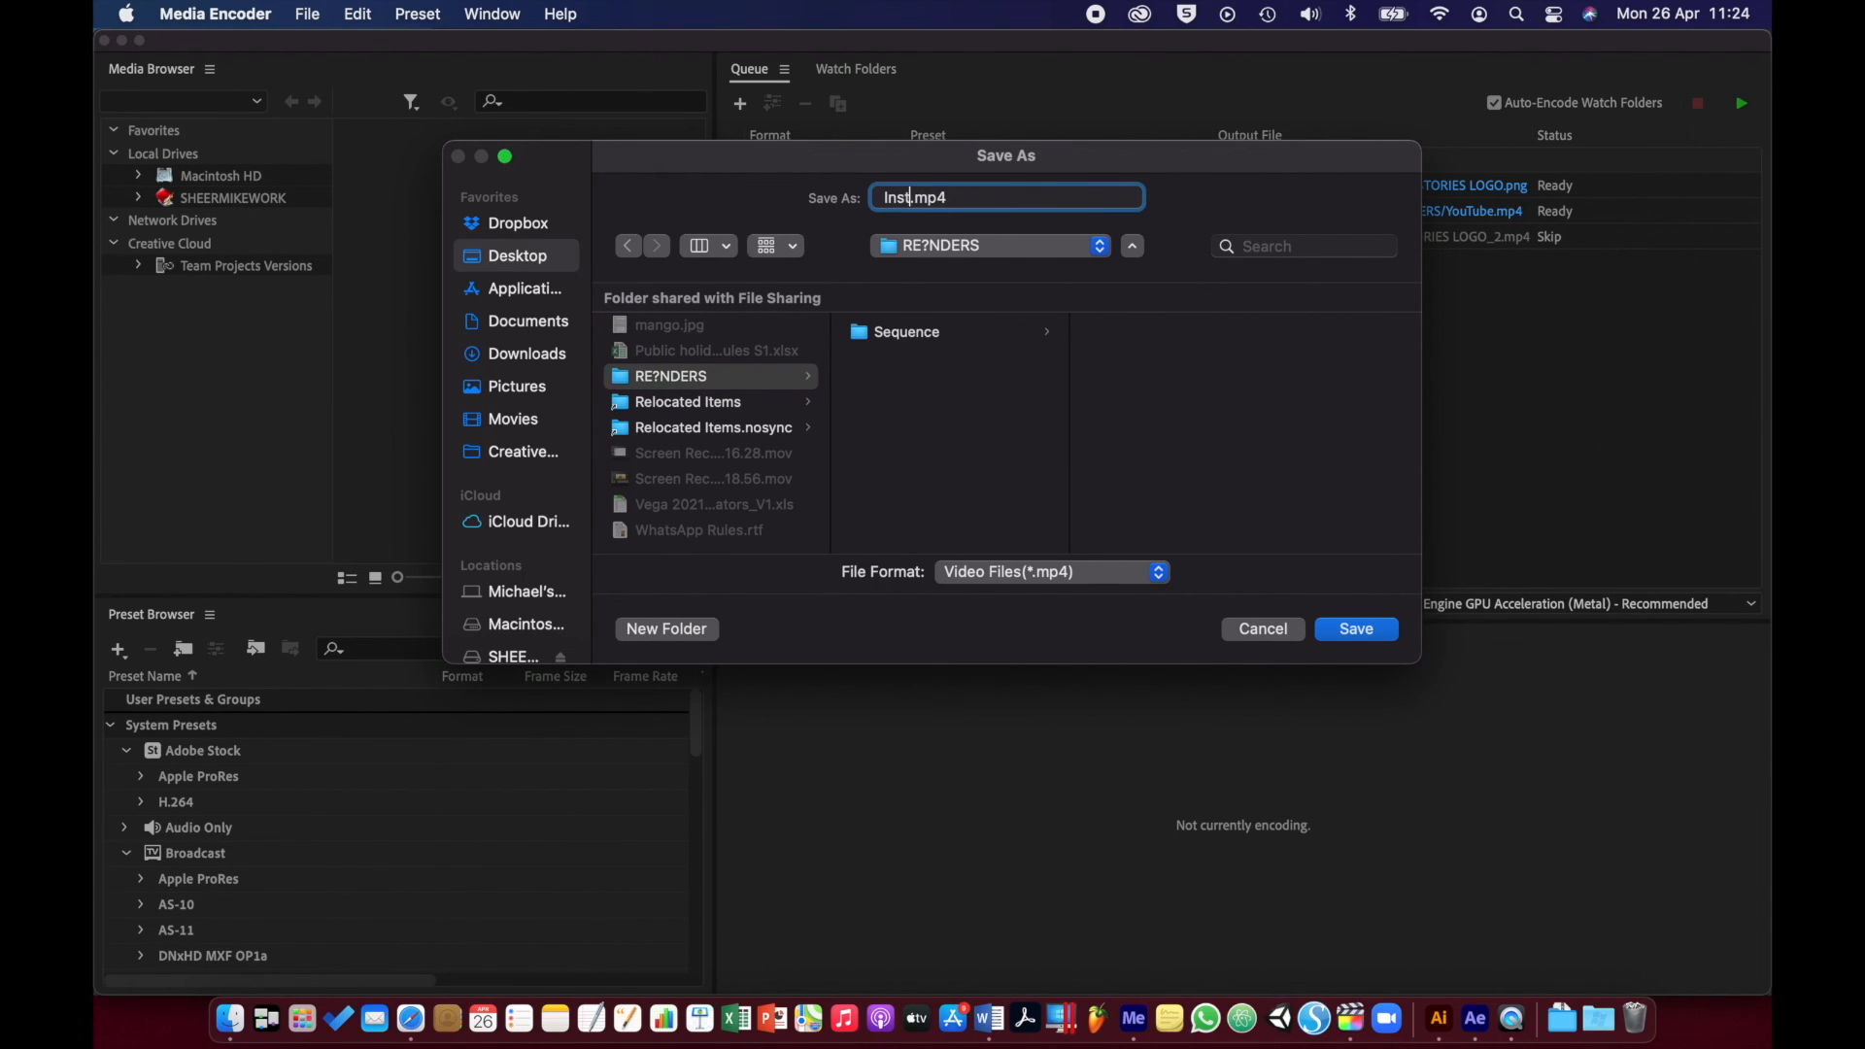
type("m")
left_click(1349, 624)
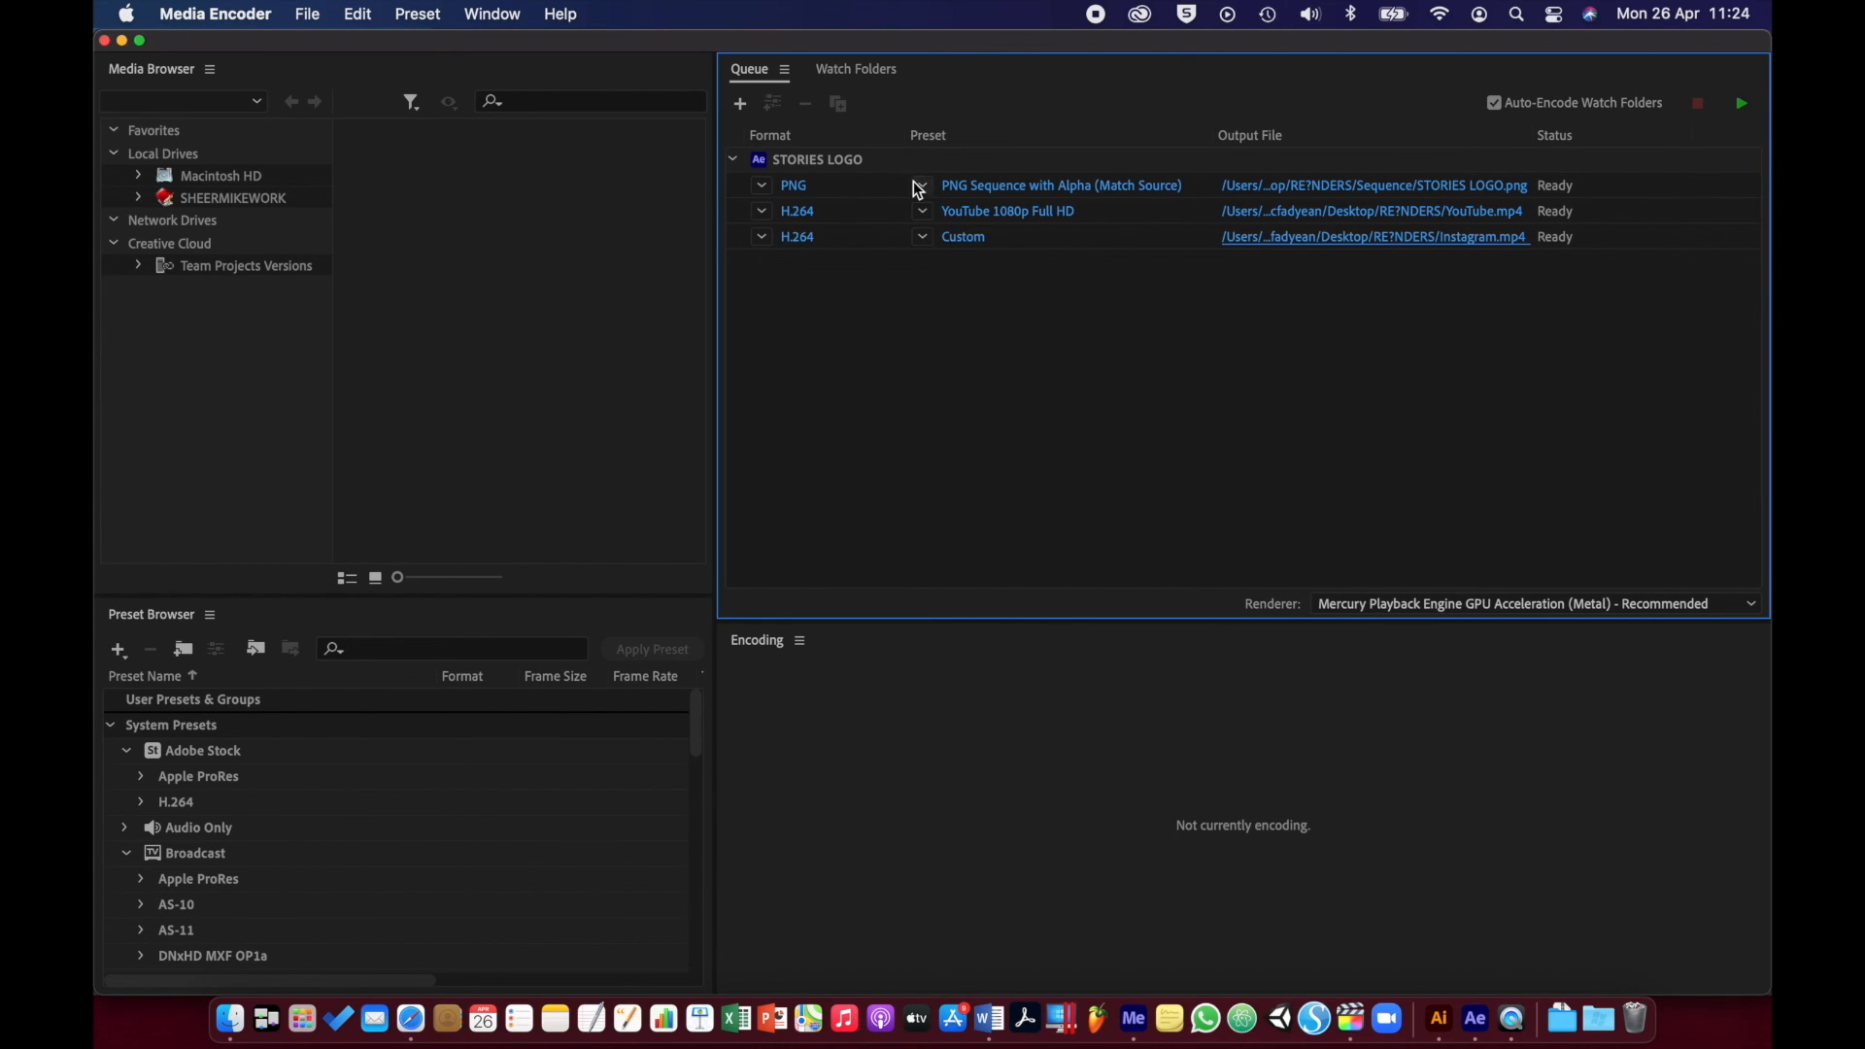
- Encode all three queued outputs and open the RE?NDERS folder on the Desktop in Finder
left_click(1741, 107)
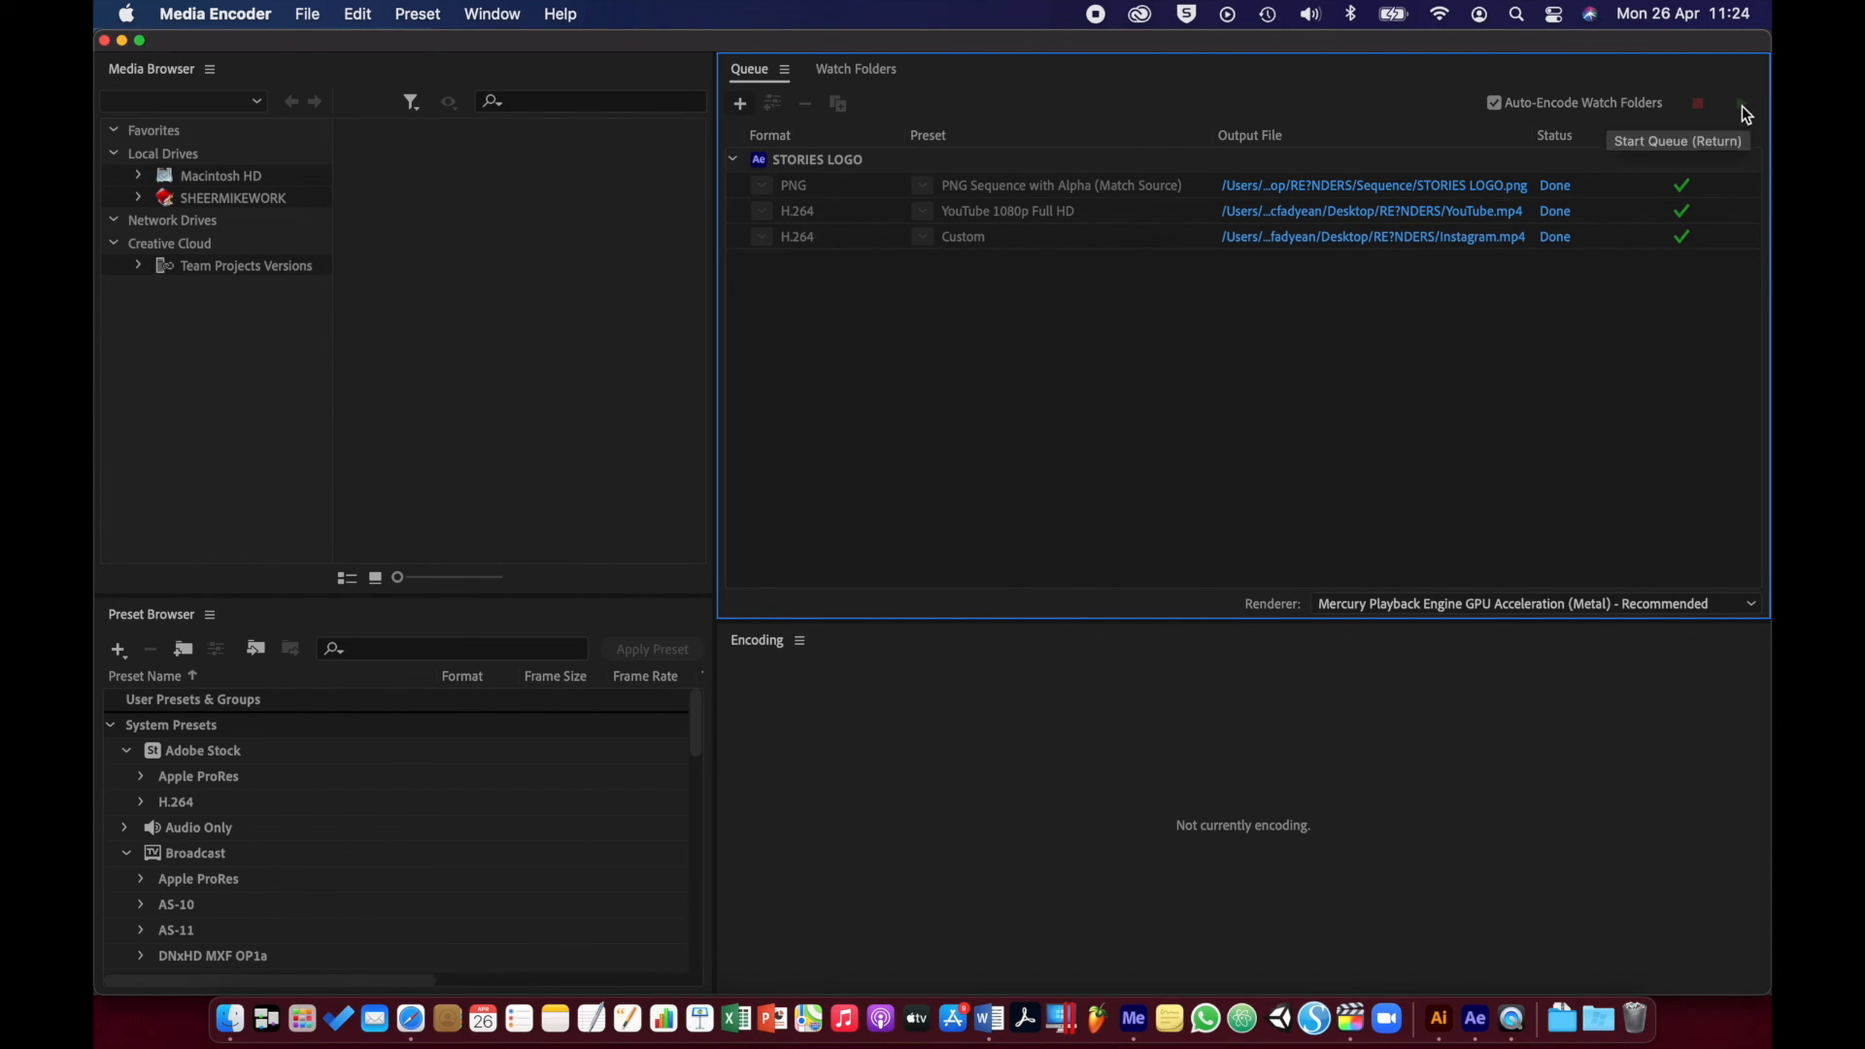
left_click(230, 1018)
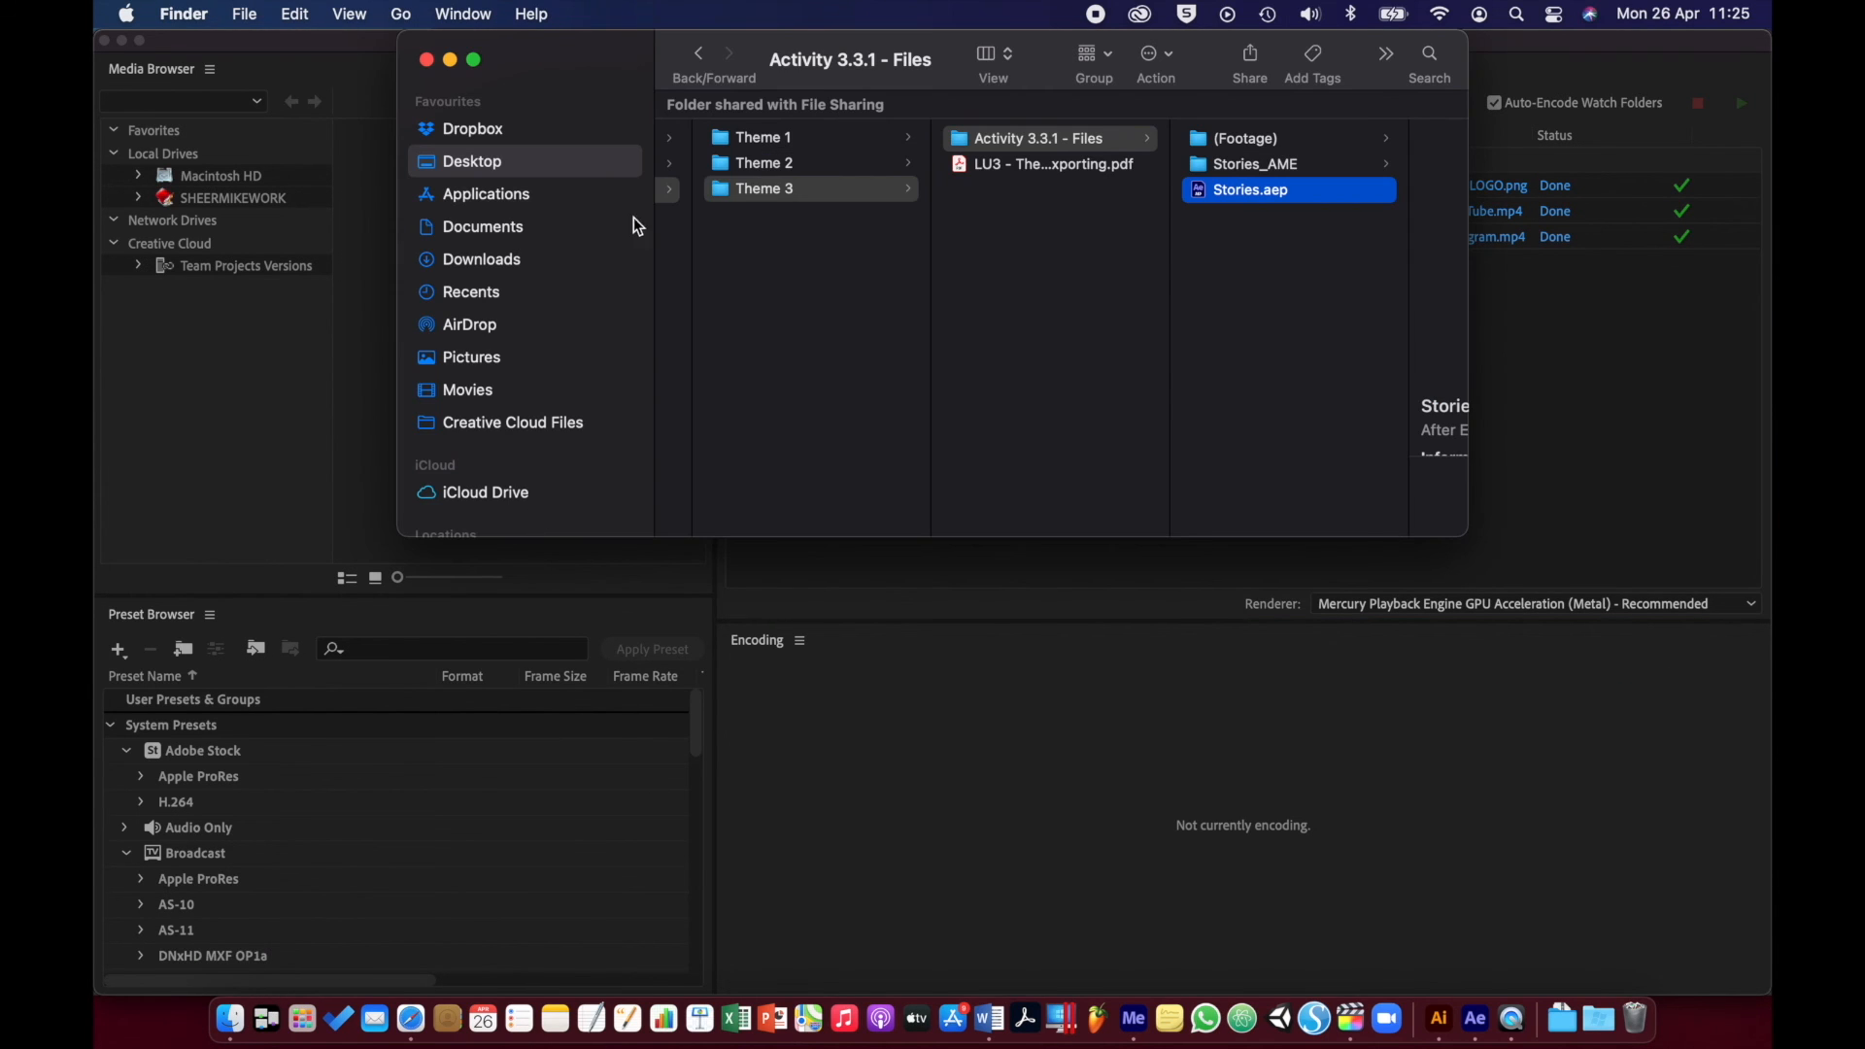
left_click(558, 164)
scroll(845, 379, "down", 5)
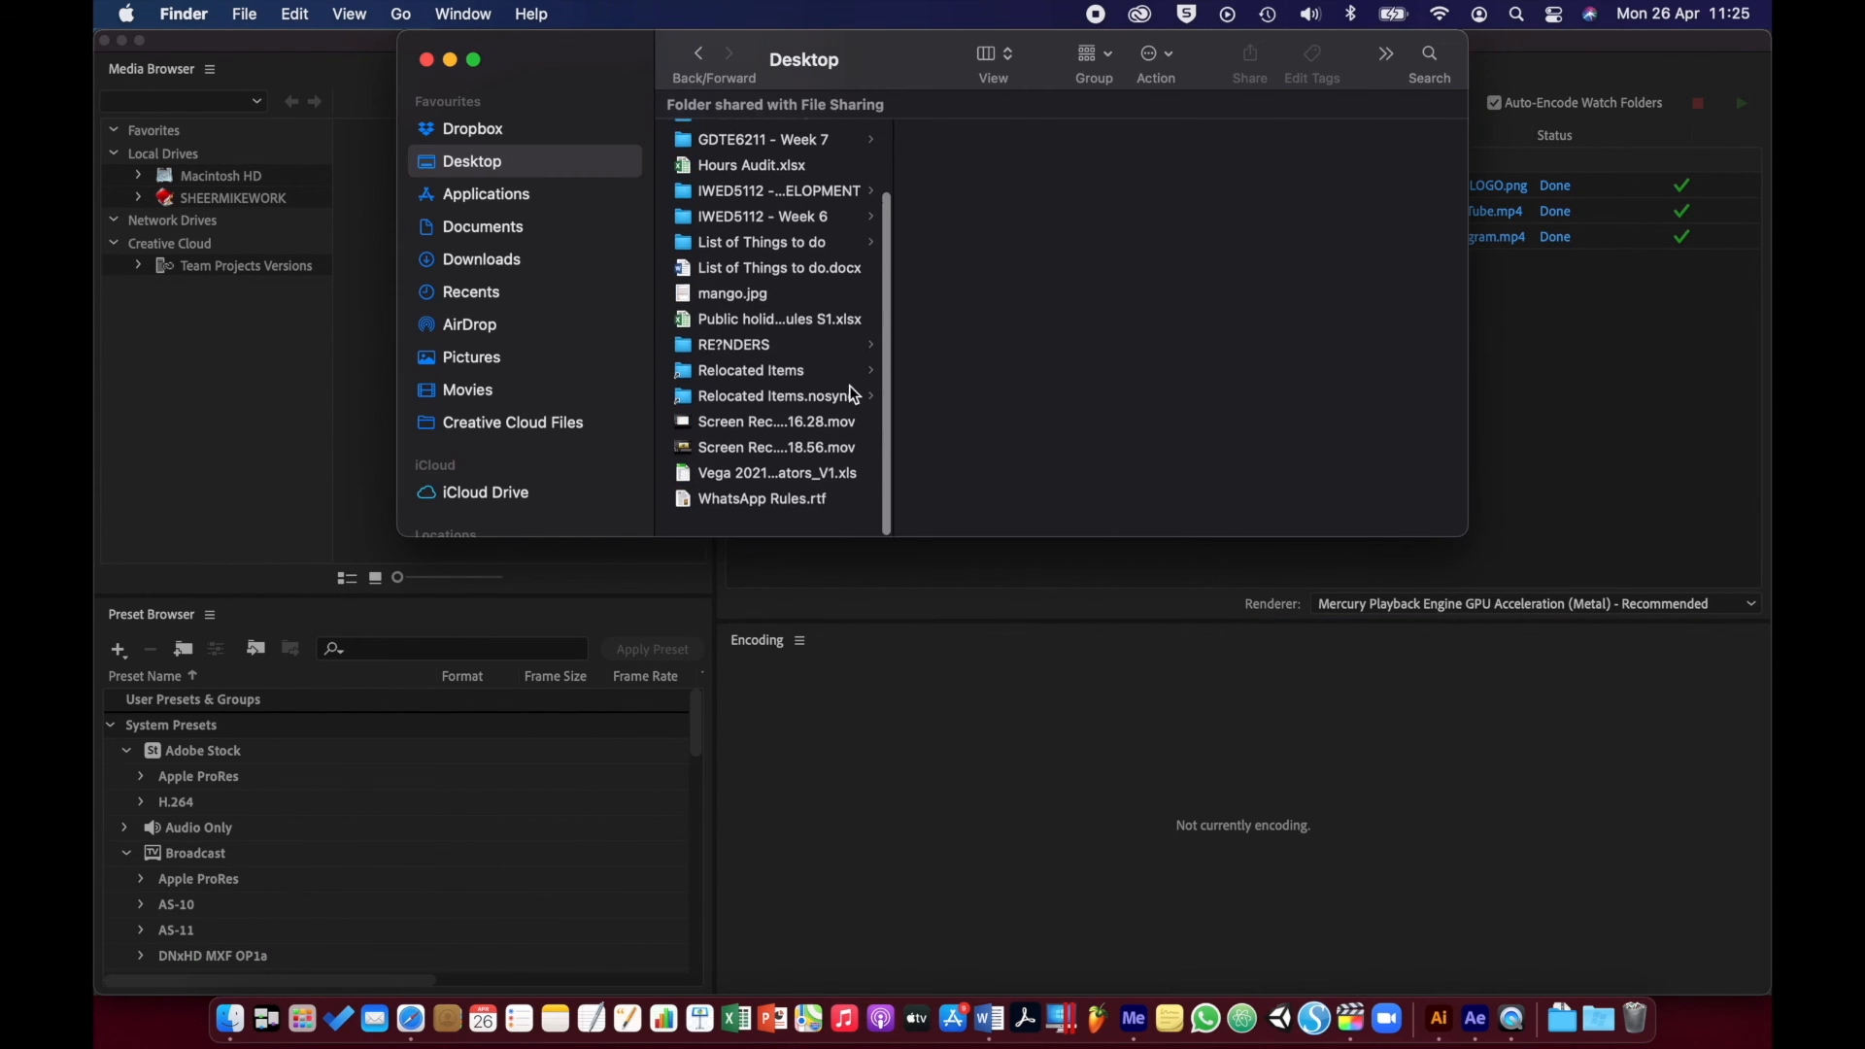
left_click(818, 361)
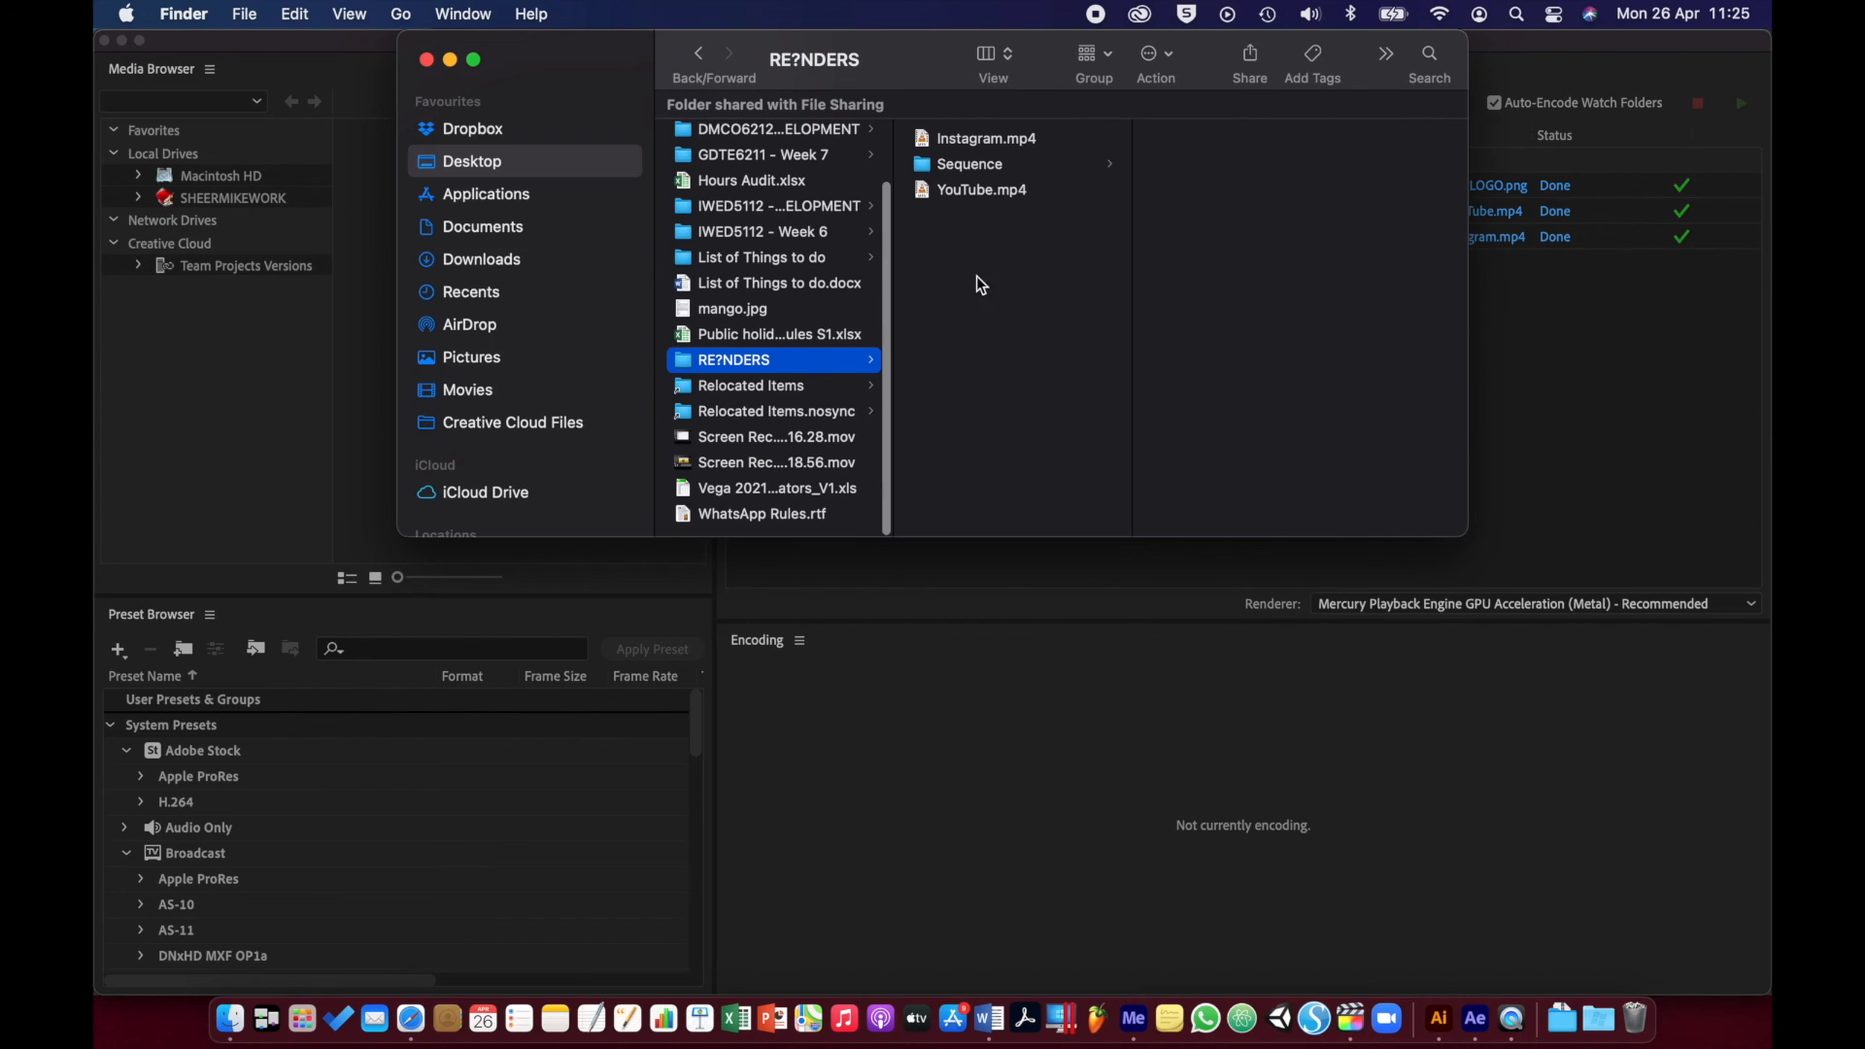
- Look through the exported PNG frames in the Sequence folder, previewing the first, some later and the last frame
left_click(1049, 166)
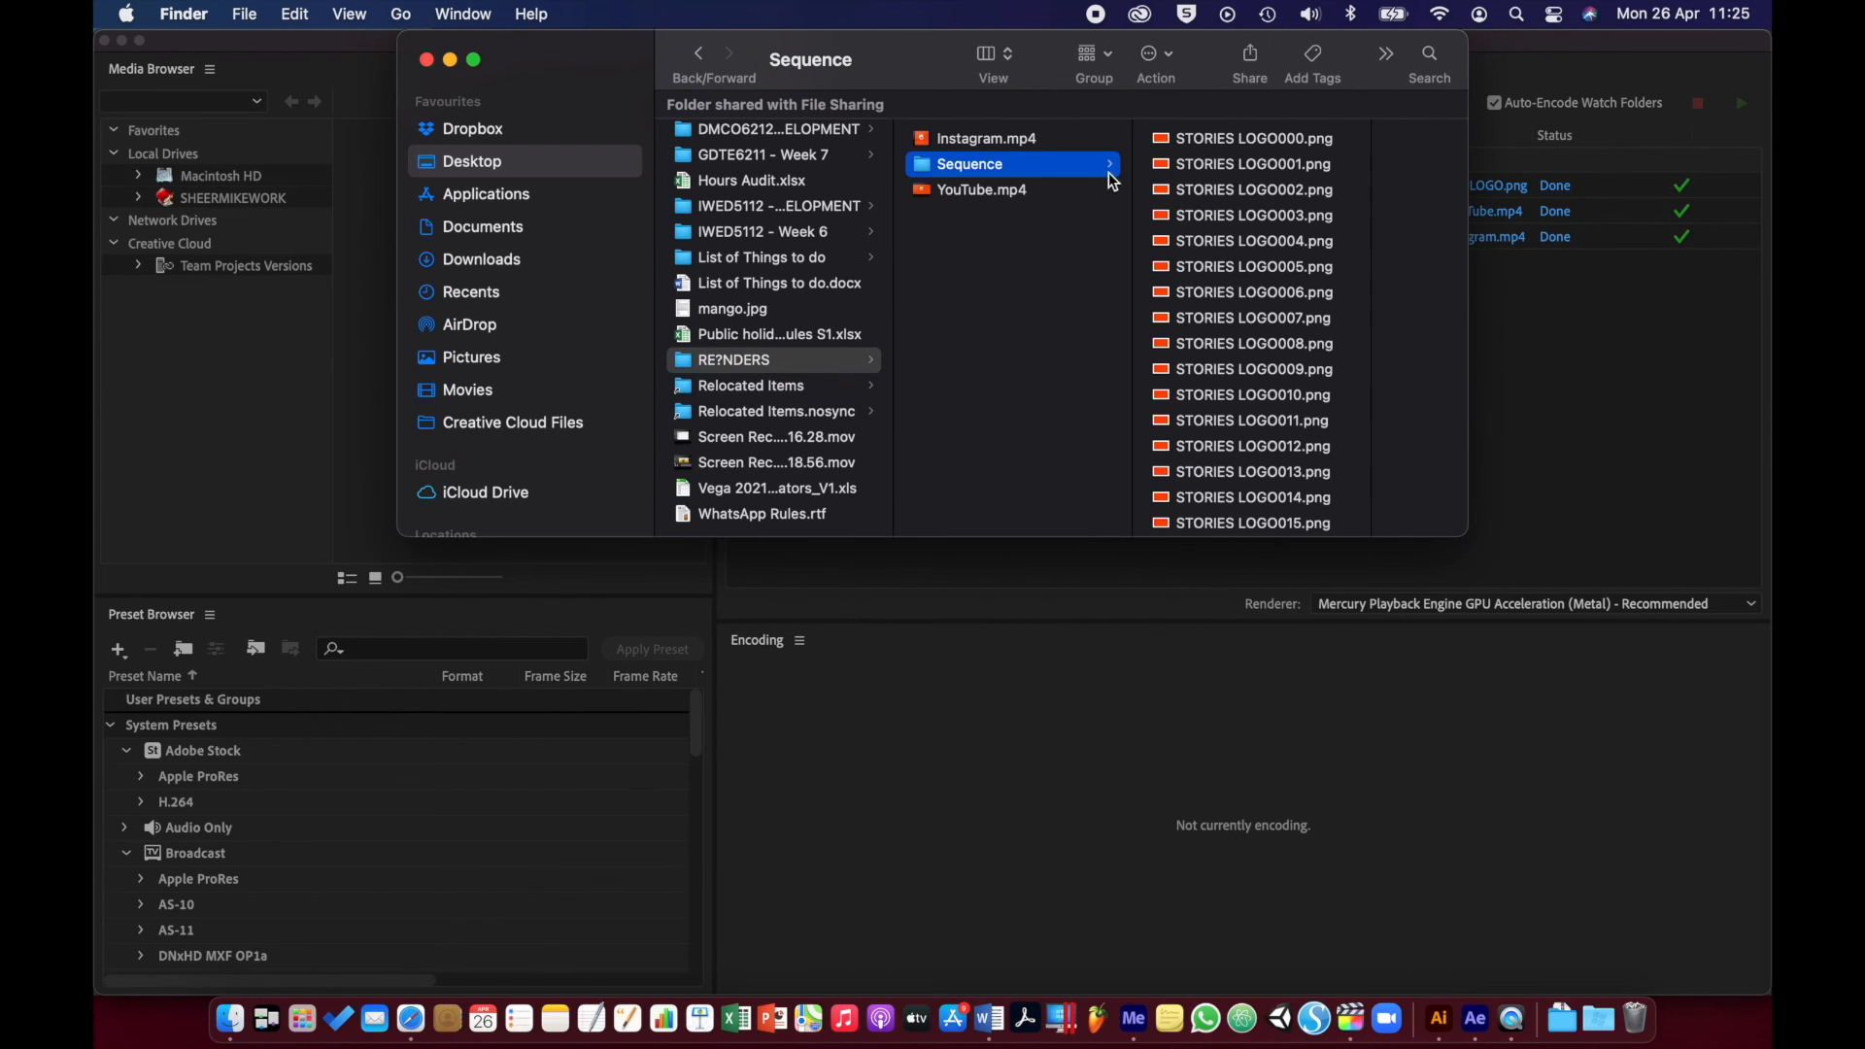
left_click(1248, 146)
scroll(1094, 313, "down", 10)
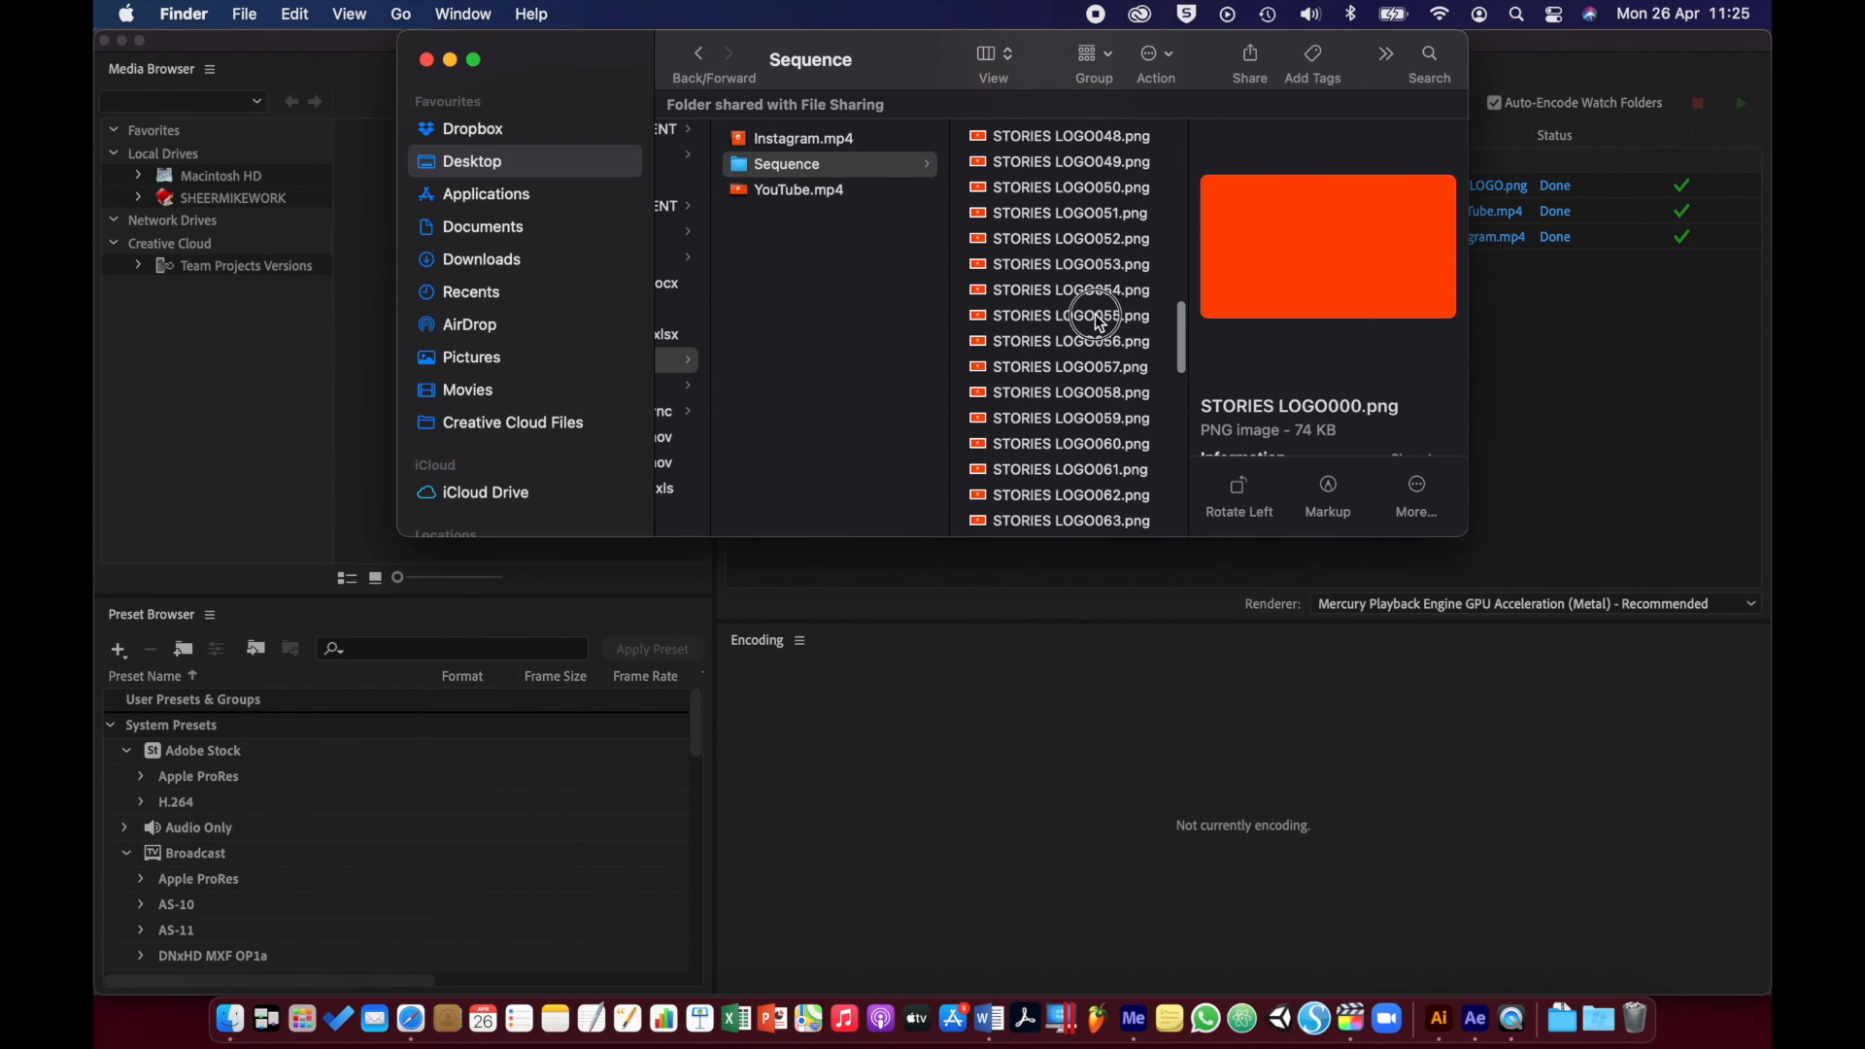
left_click(1097, 319)
scroll(1094, 320, "down", 8)
left_click(1097, 347)
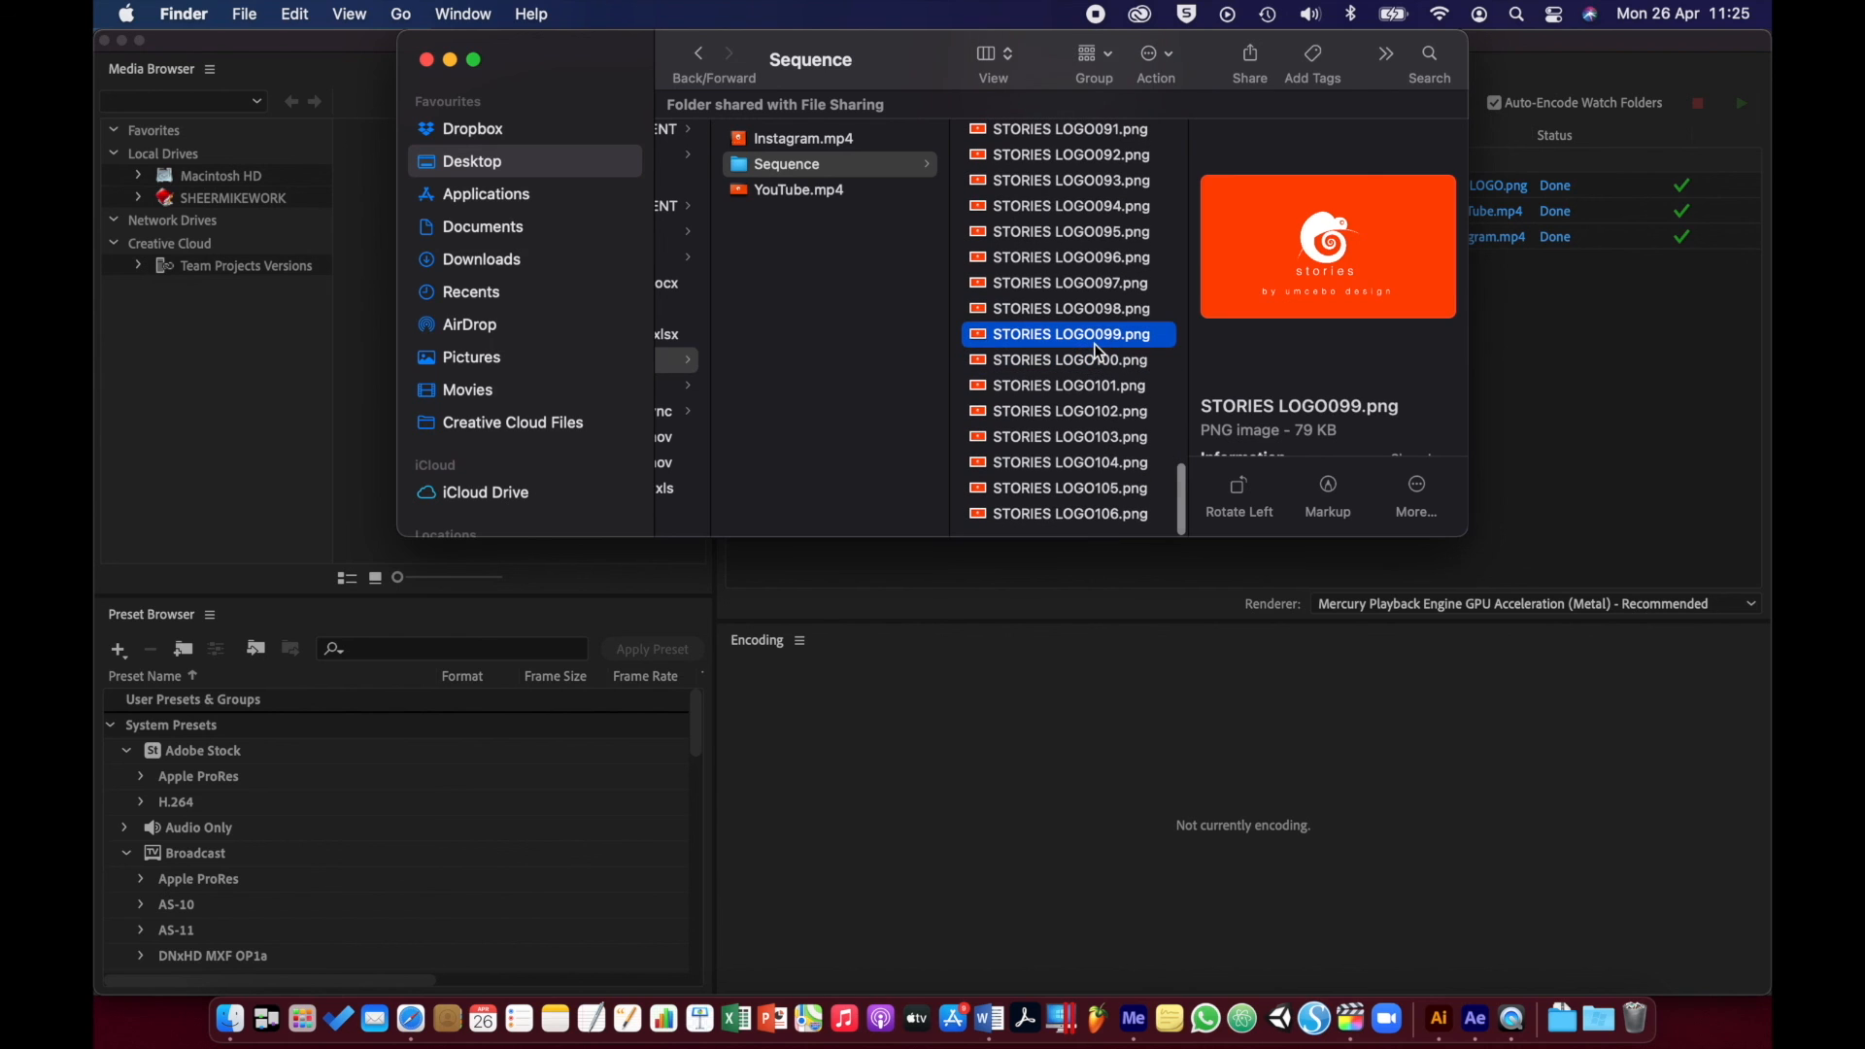
left_click(1101, 514)
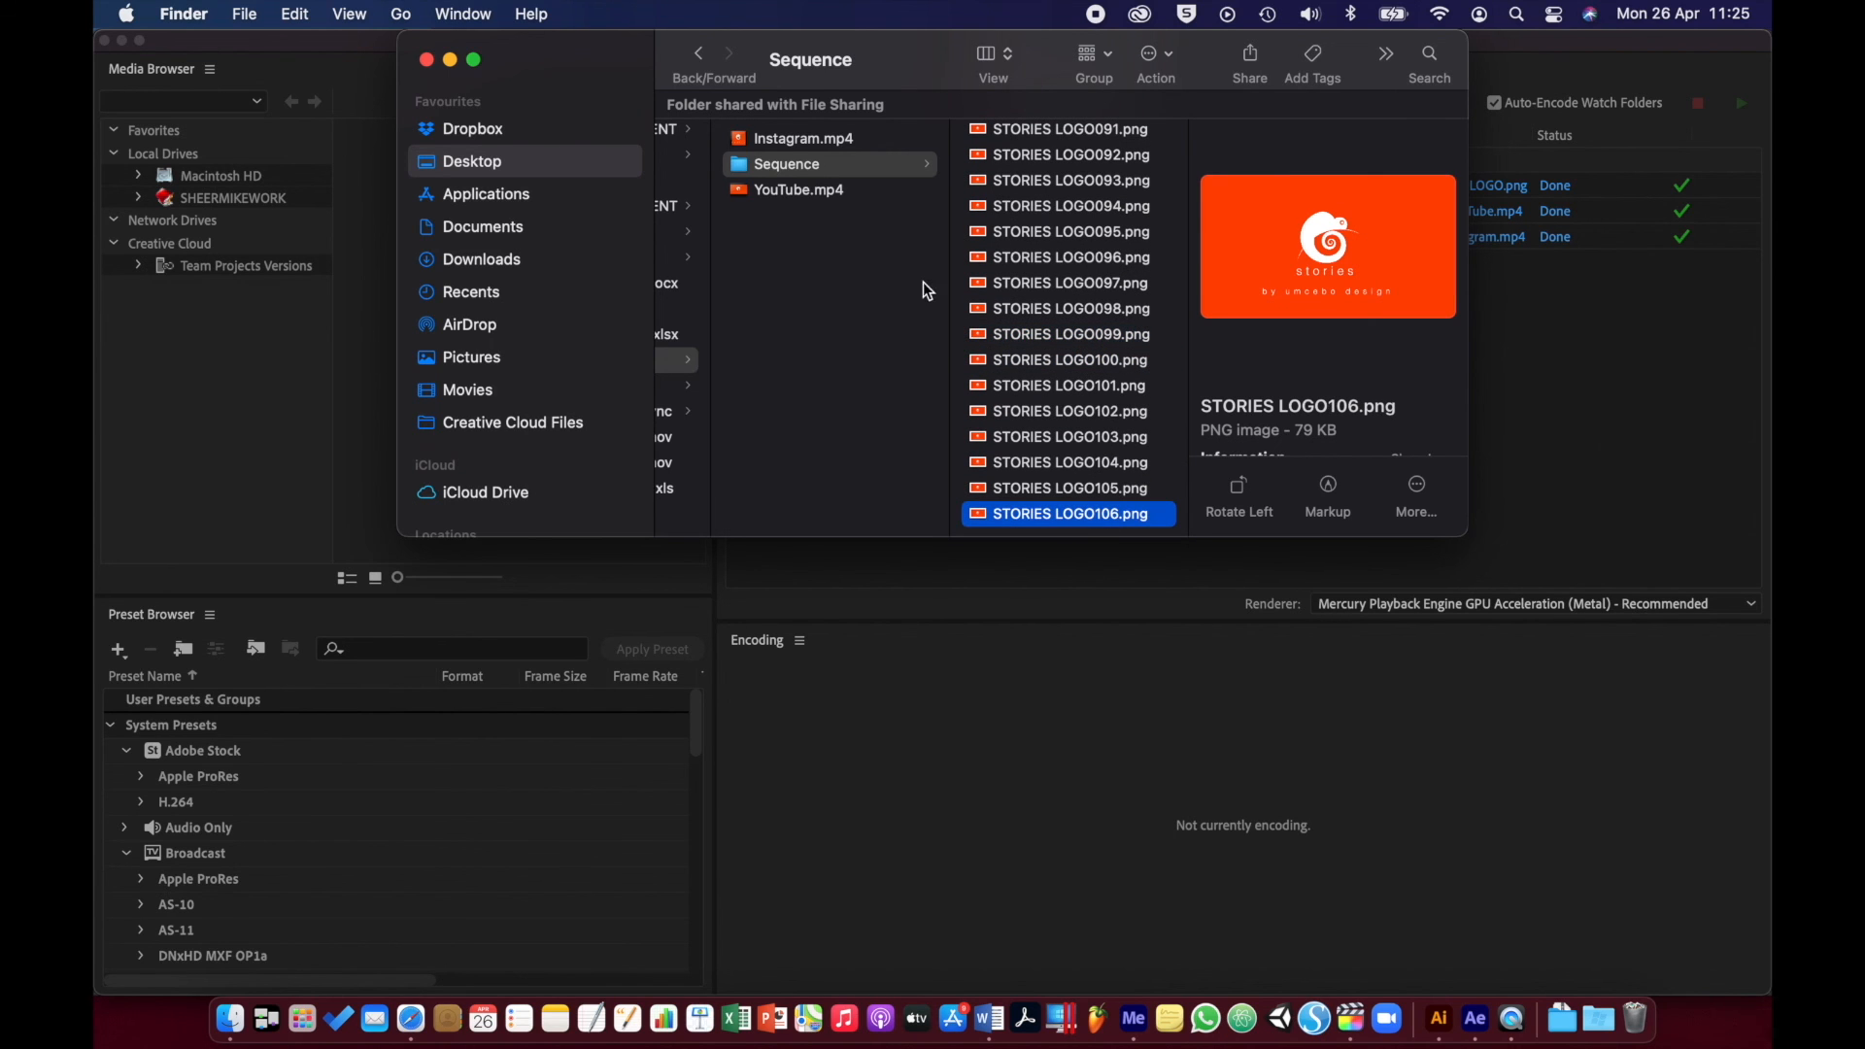
- Check the Sequence folder's total size in its file information and close the information window
left_click(897, 171)
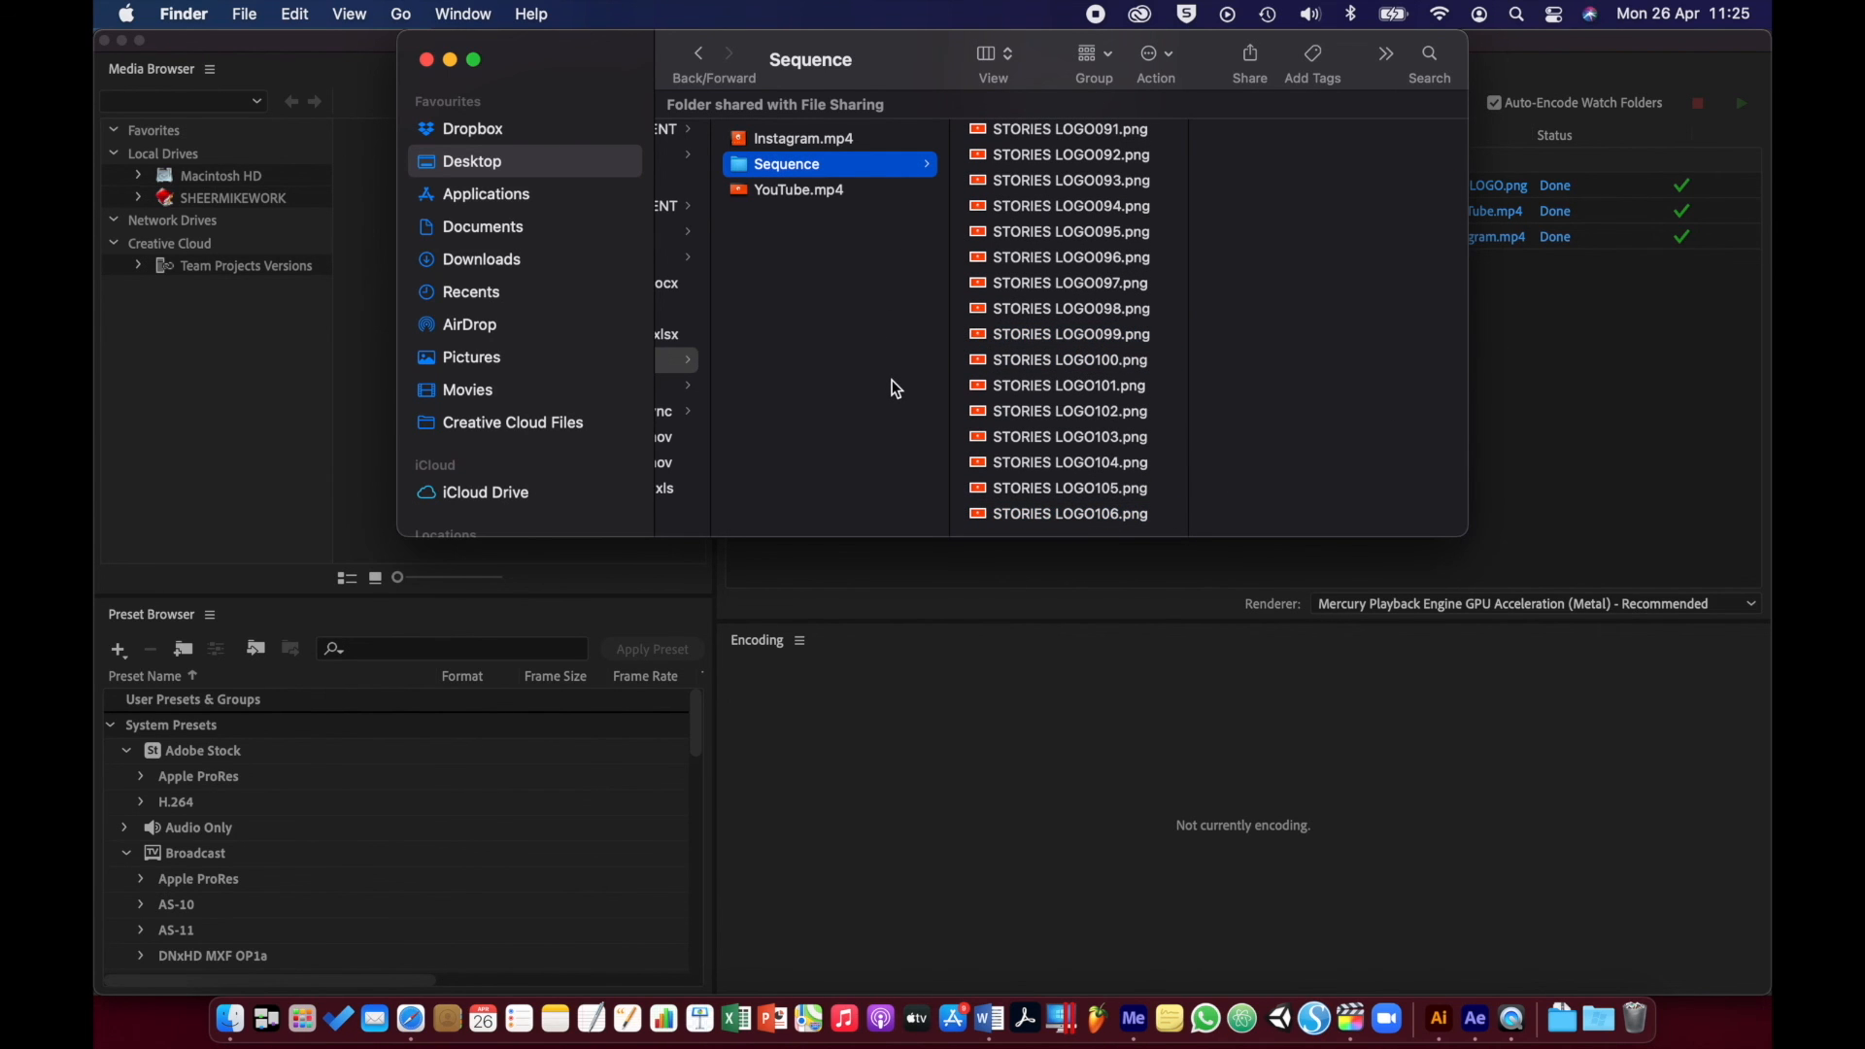
key("super+i")
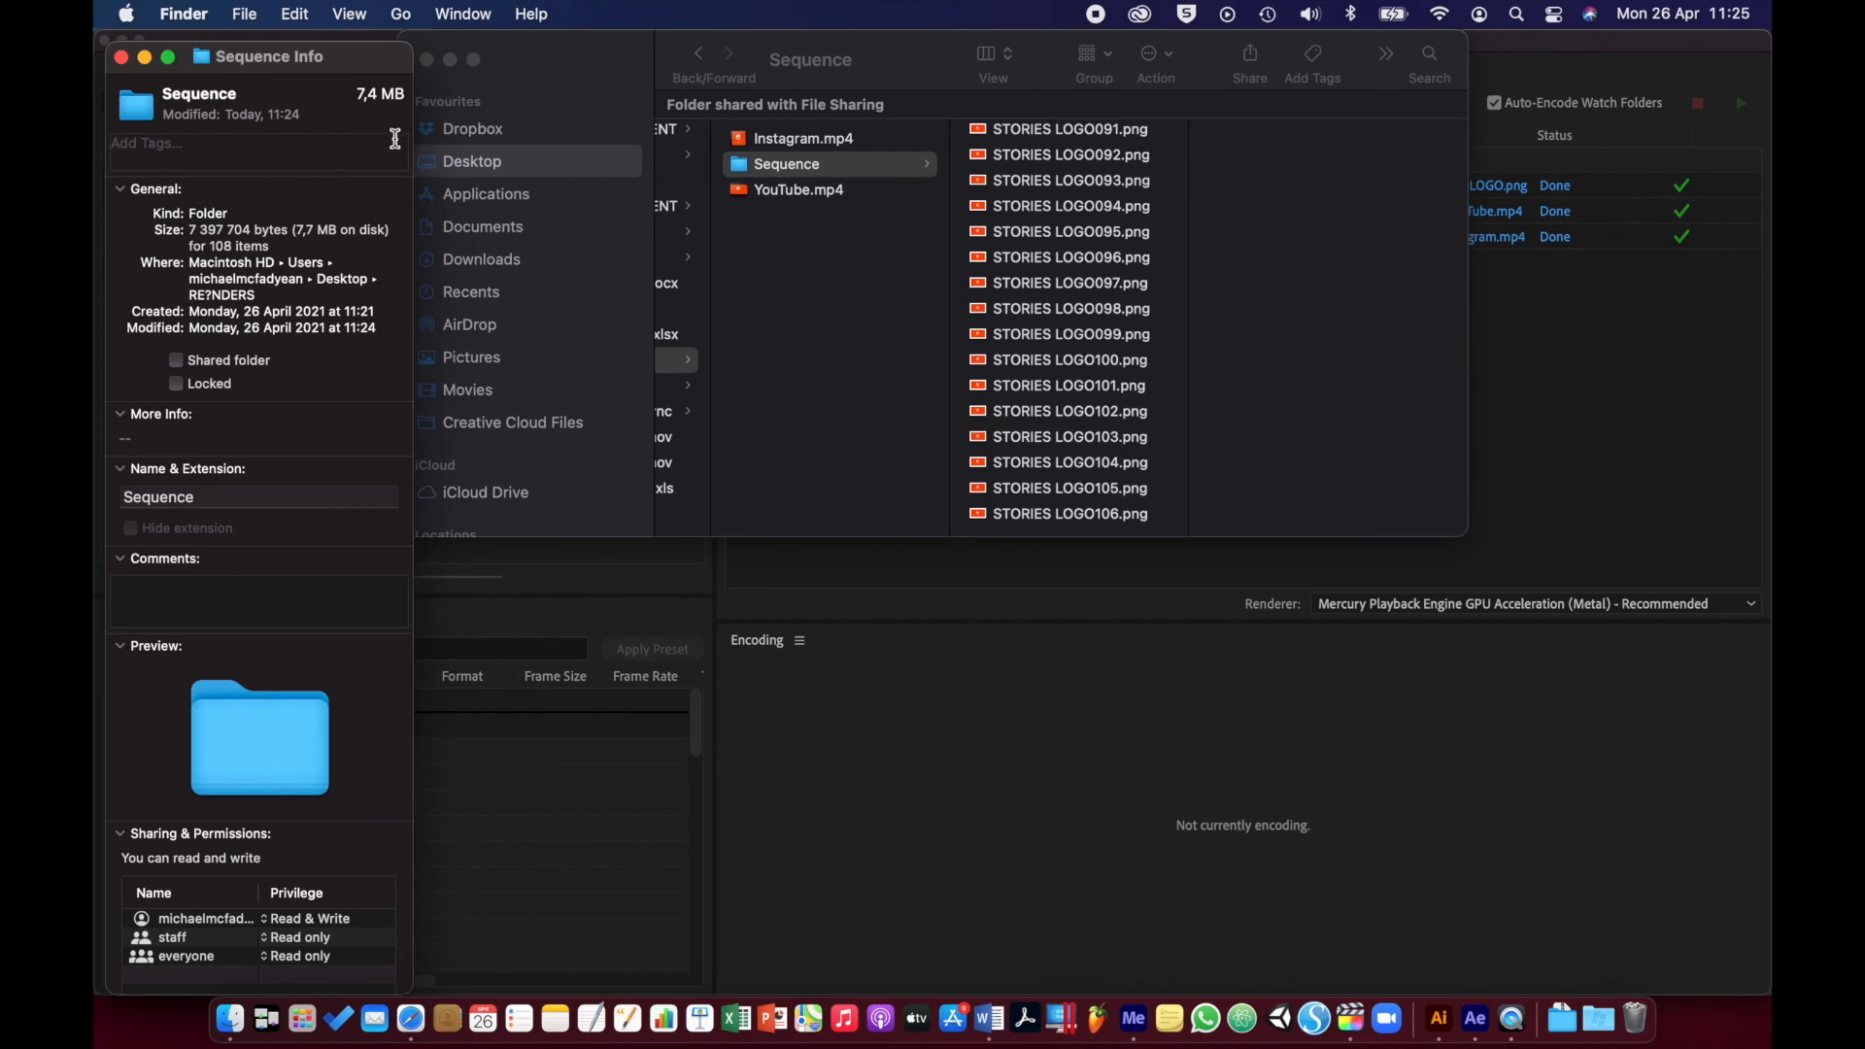
left_click(121, 59)
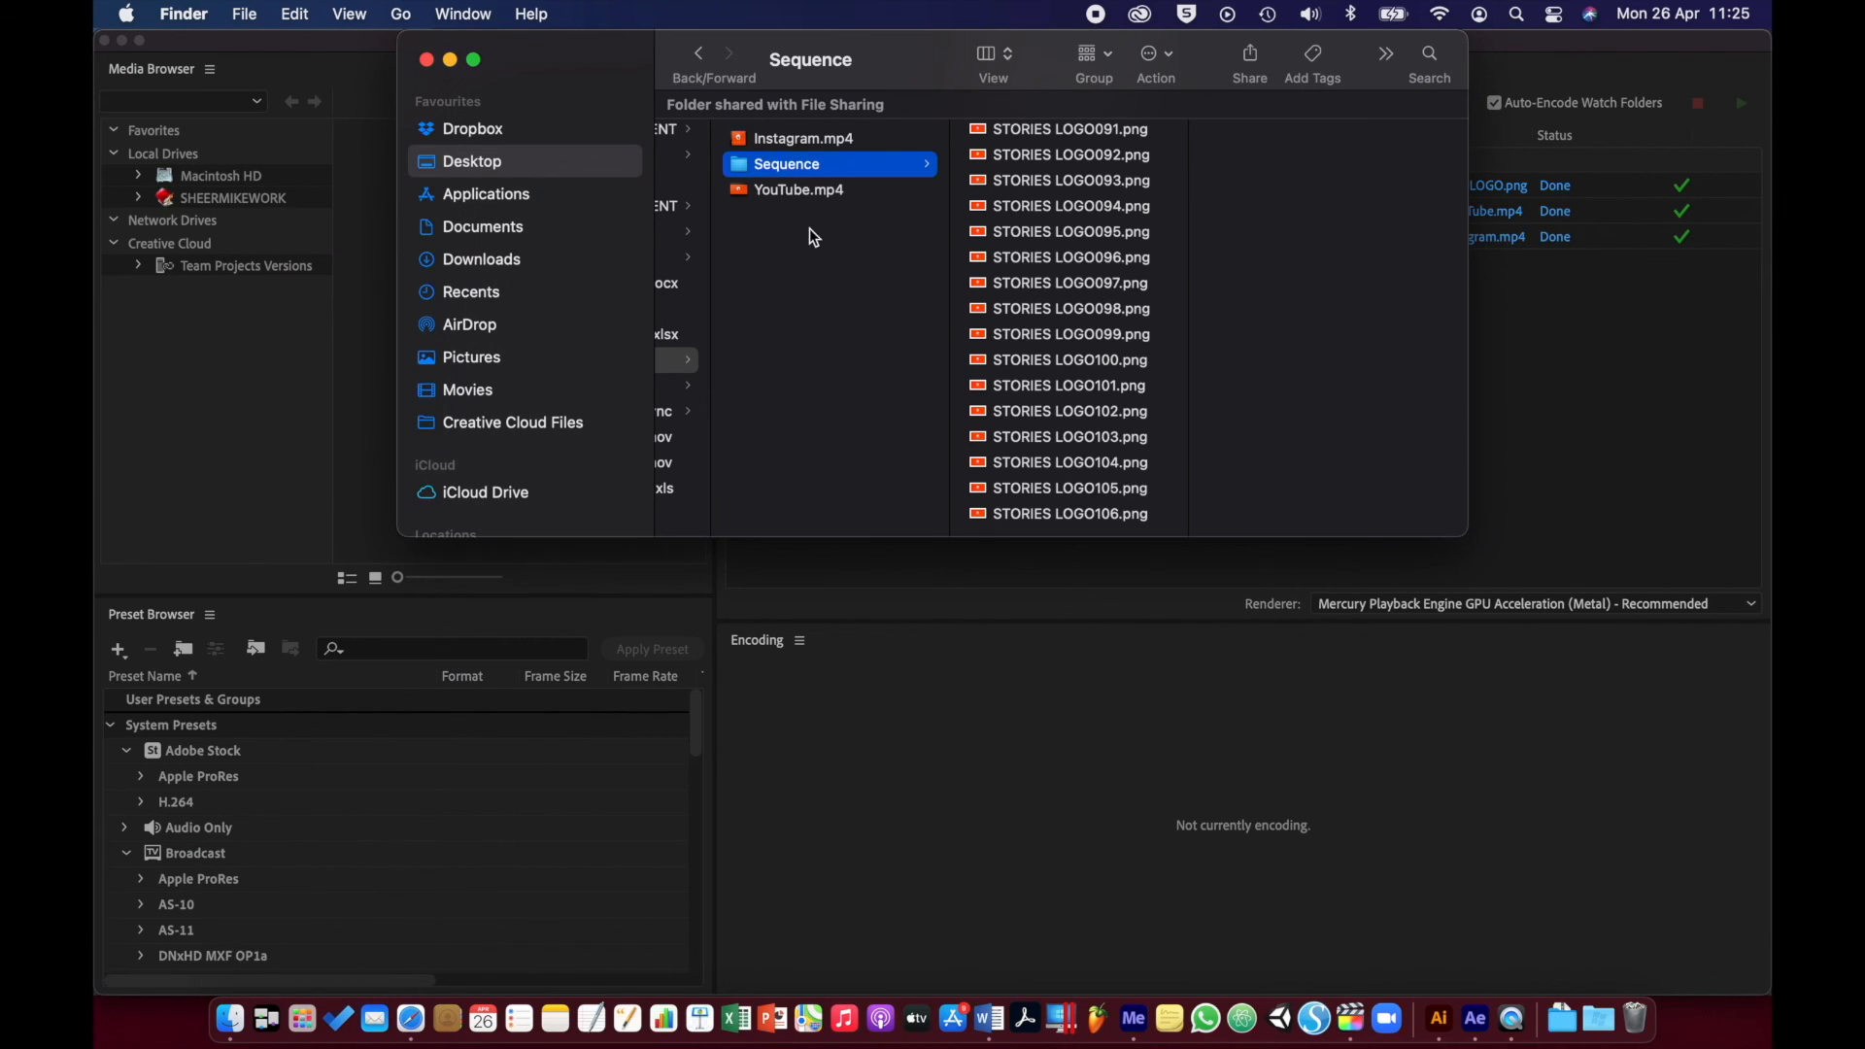
- Preview the rendered YouTube.mp4 and Instagram.mp4 videos with Quick Look, closing each preview
left_click(795, 187)
key("space")
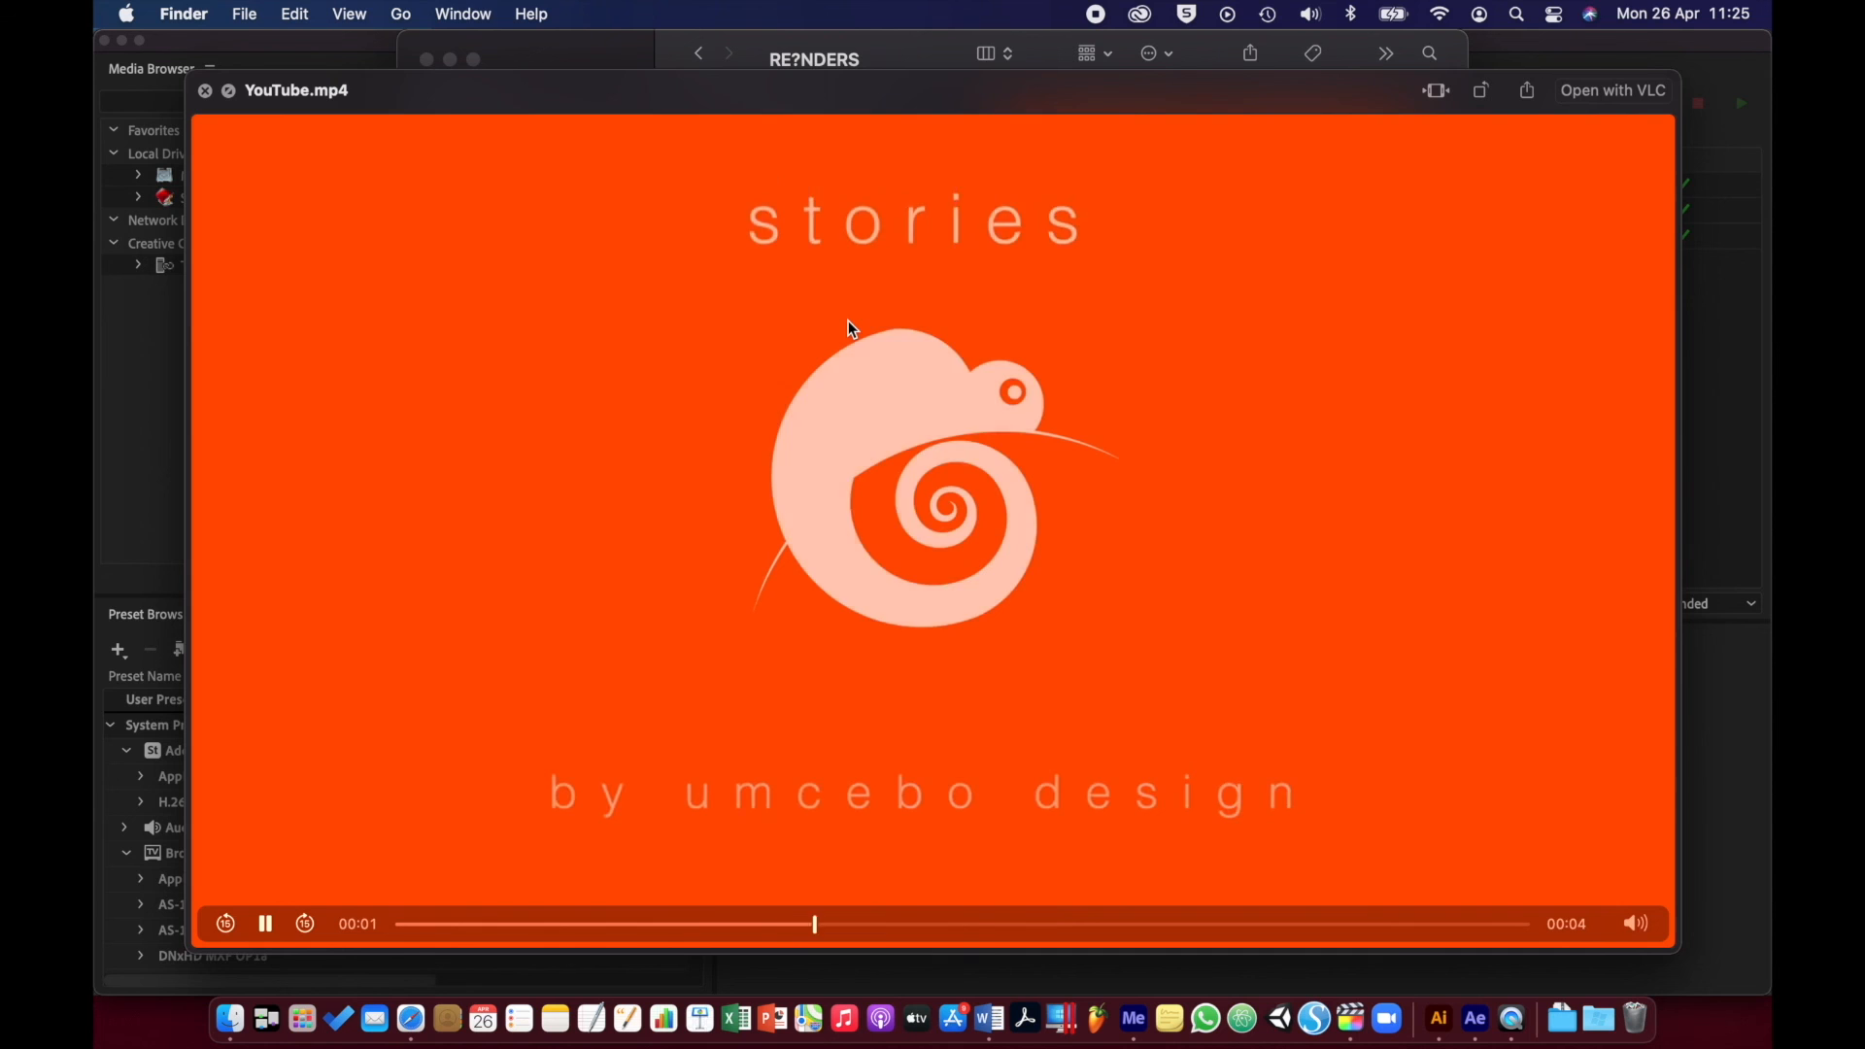
key("space")
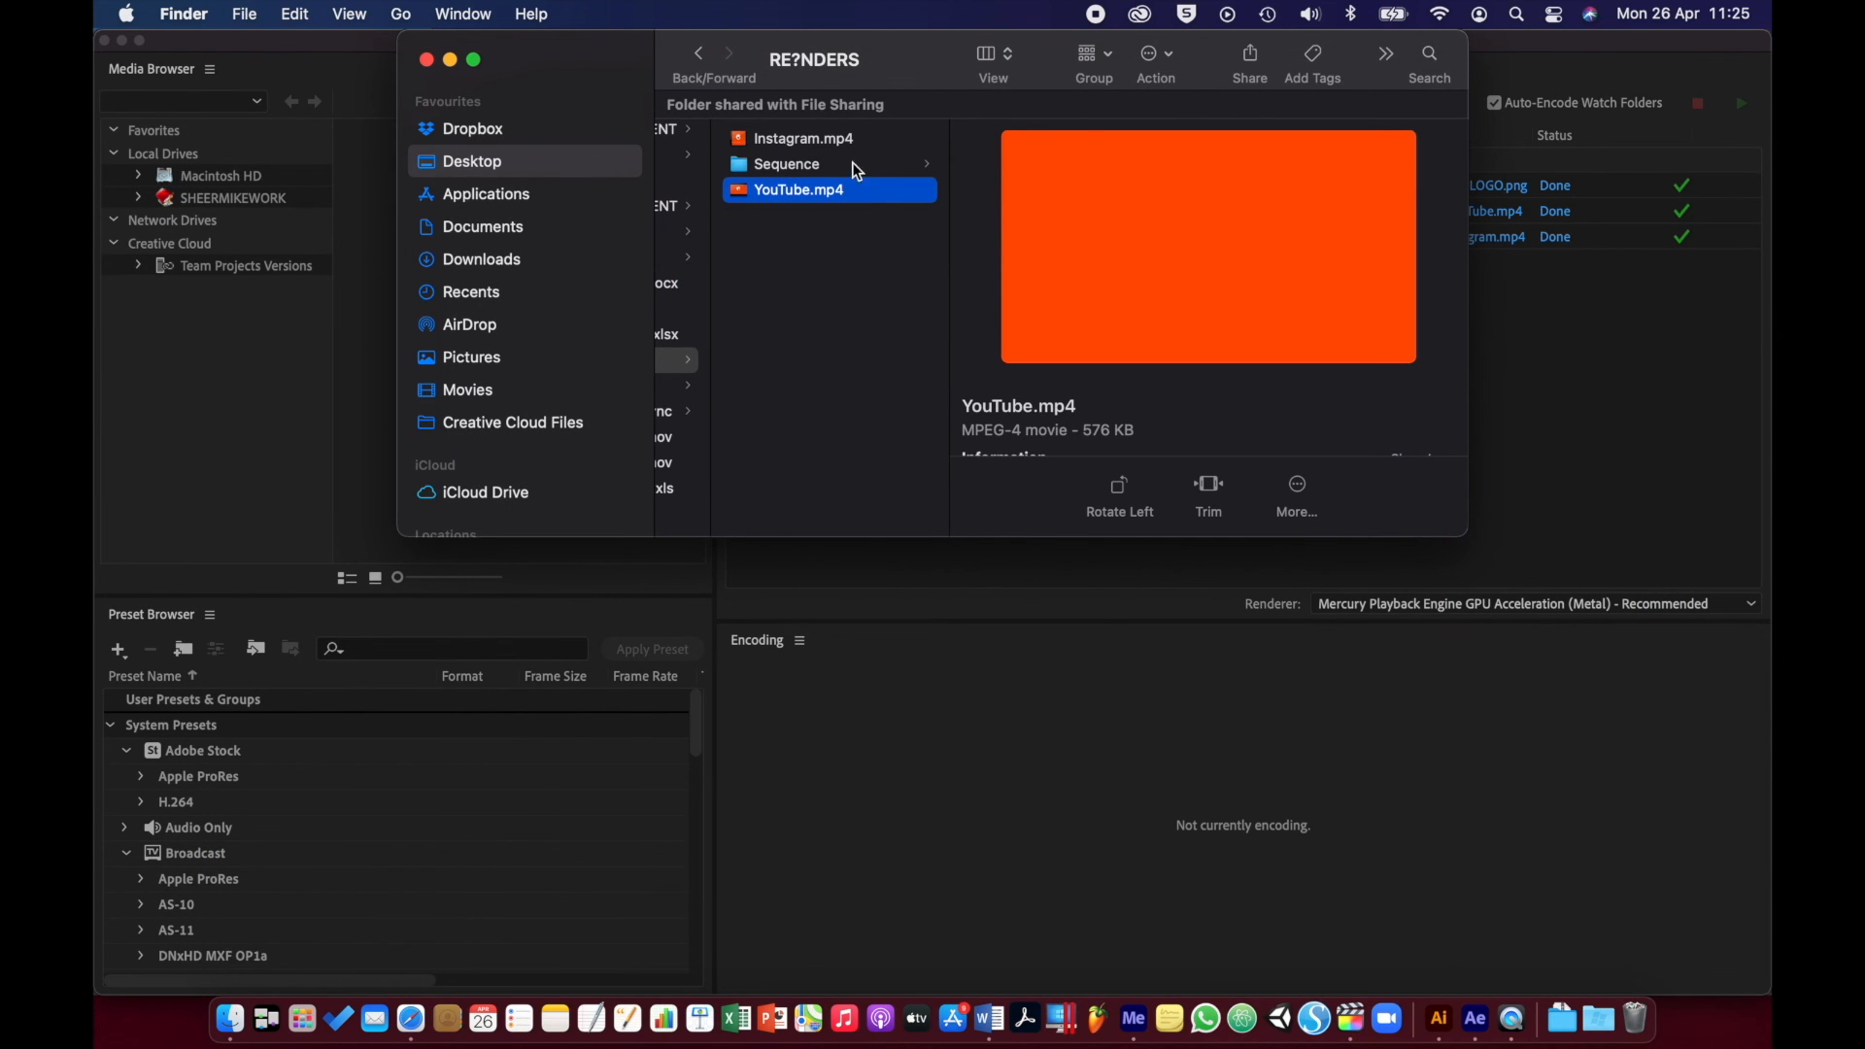
left_click(818, 142)
key("space")
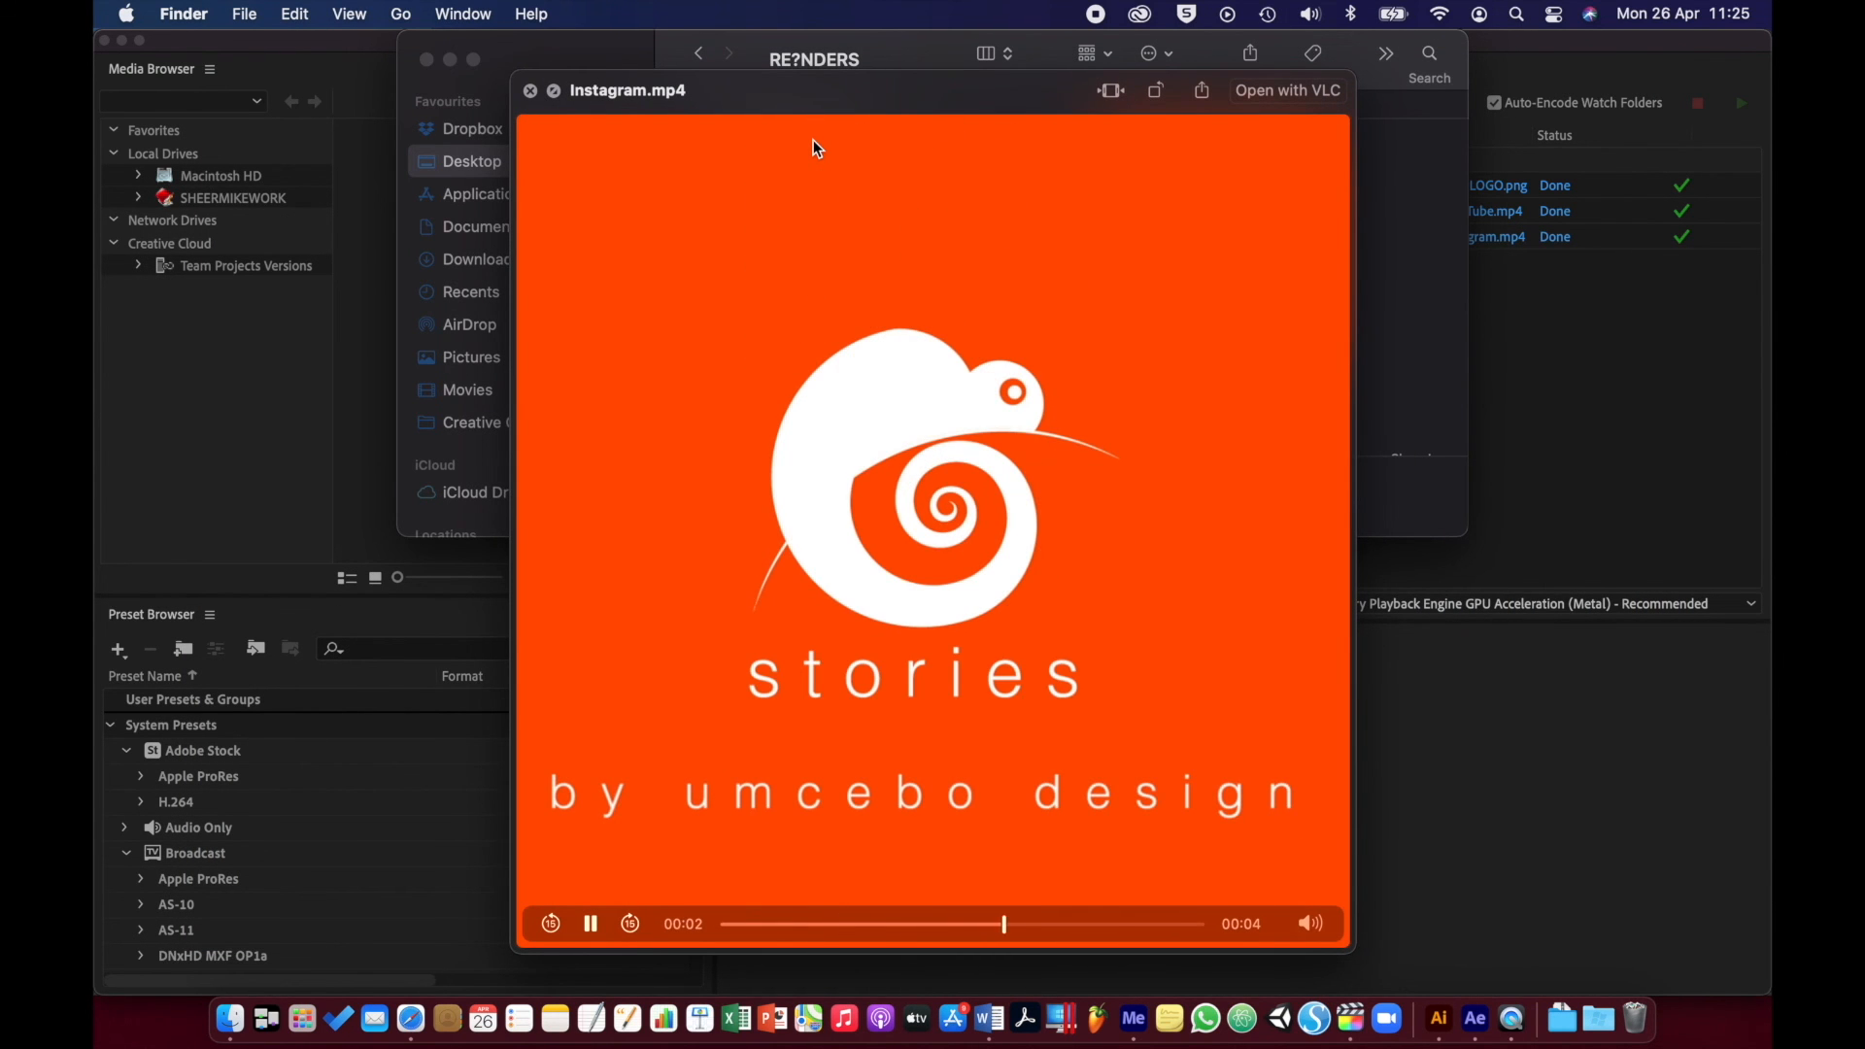
key("space")
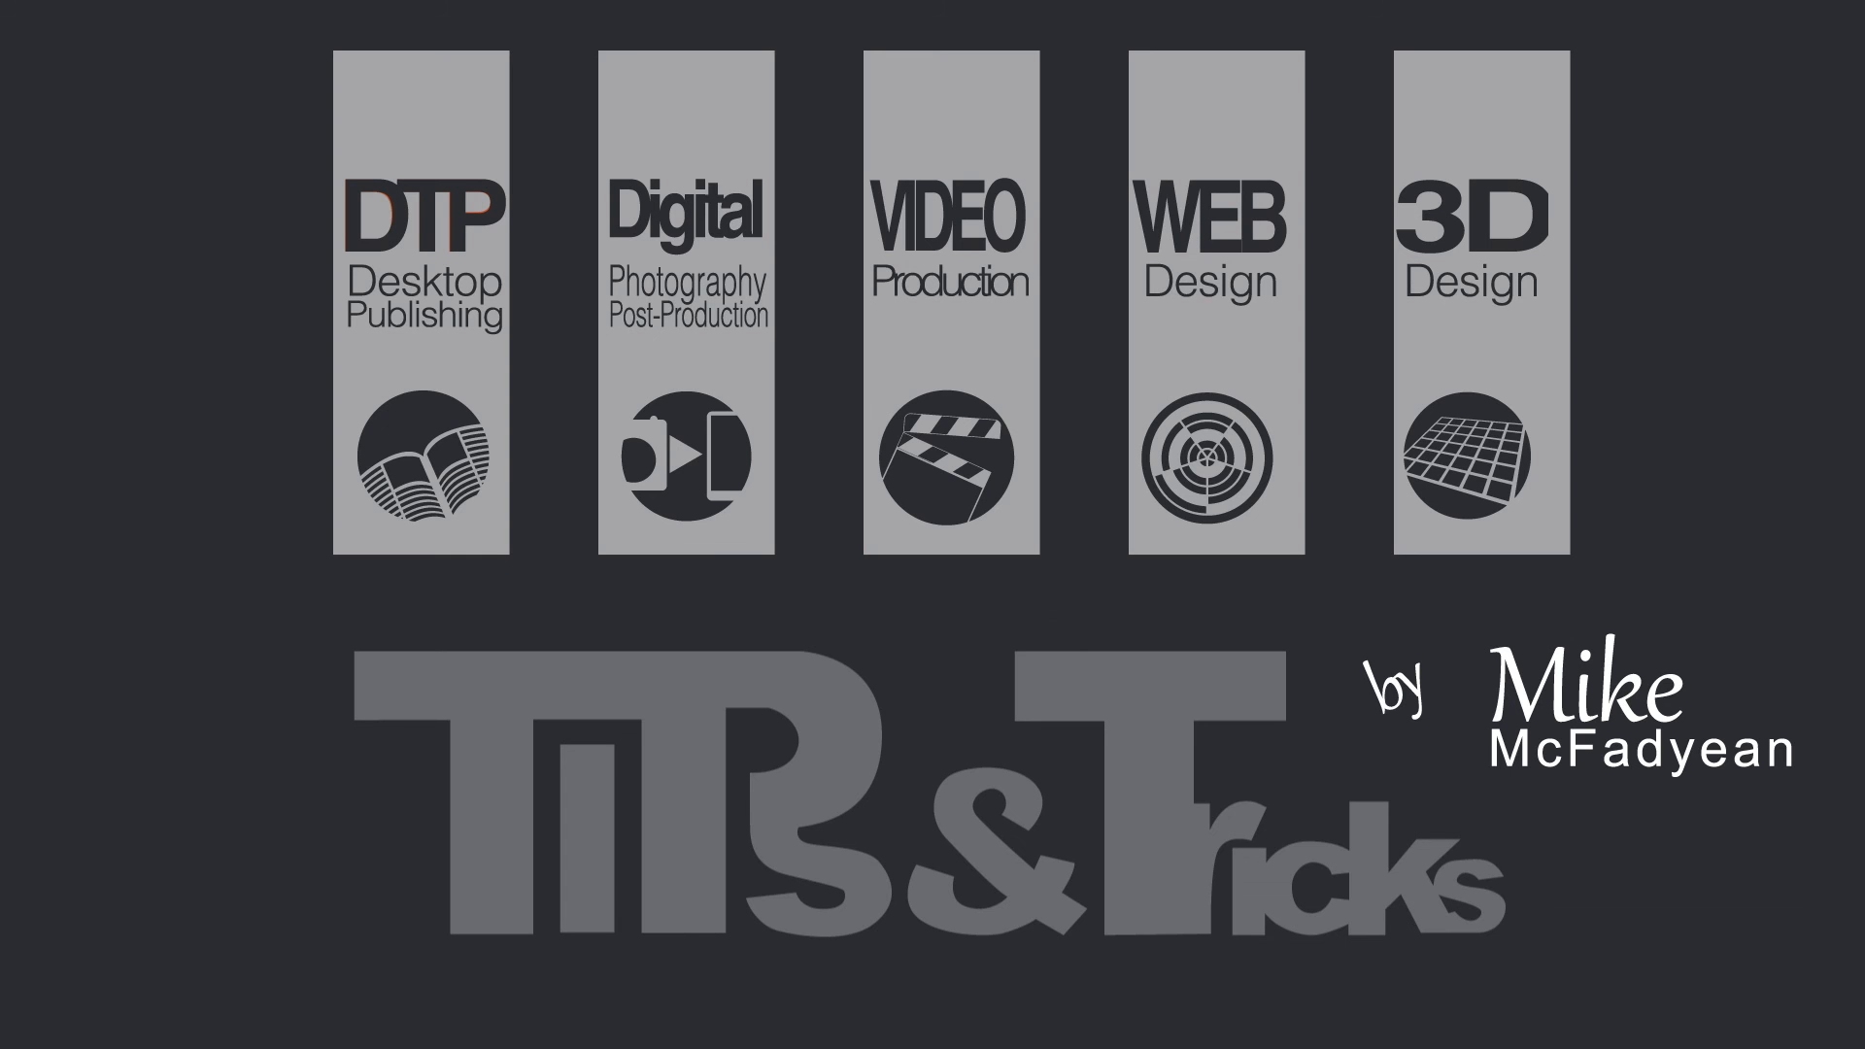